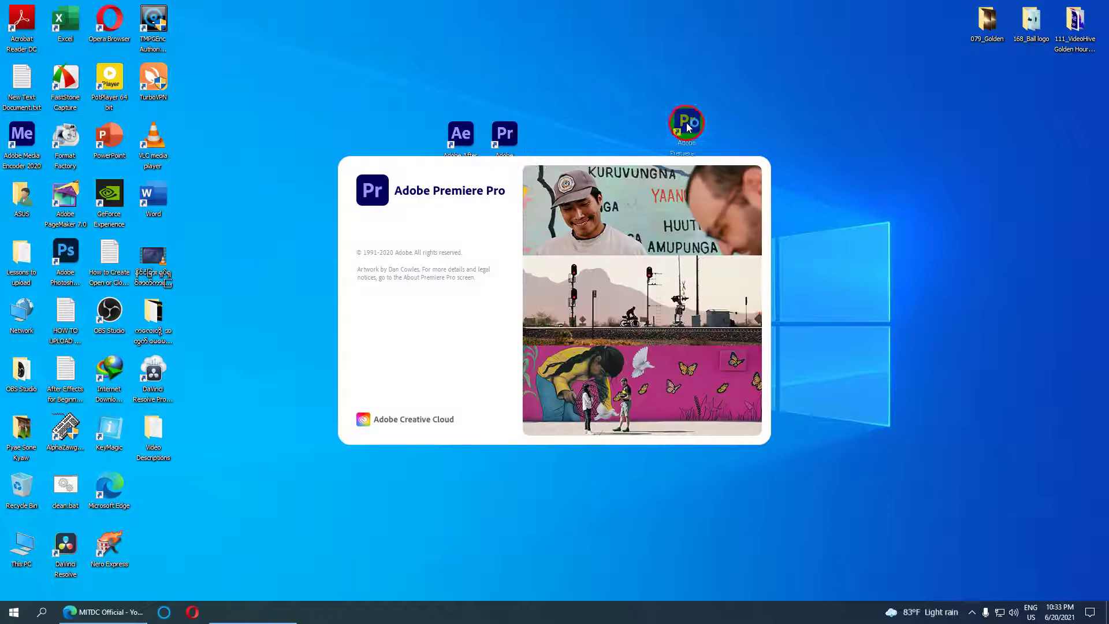
Move the After Effects and Premiere Pro shortcuts to the upper edge of the desktop and close Premiere Pro.
left_click_drag(463, 134, 636, 80)
left_click_drag(681, 134, 712, 26)
left_click(657, 82)
left_click_drag(666, 70, 675, 47)
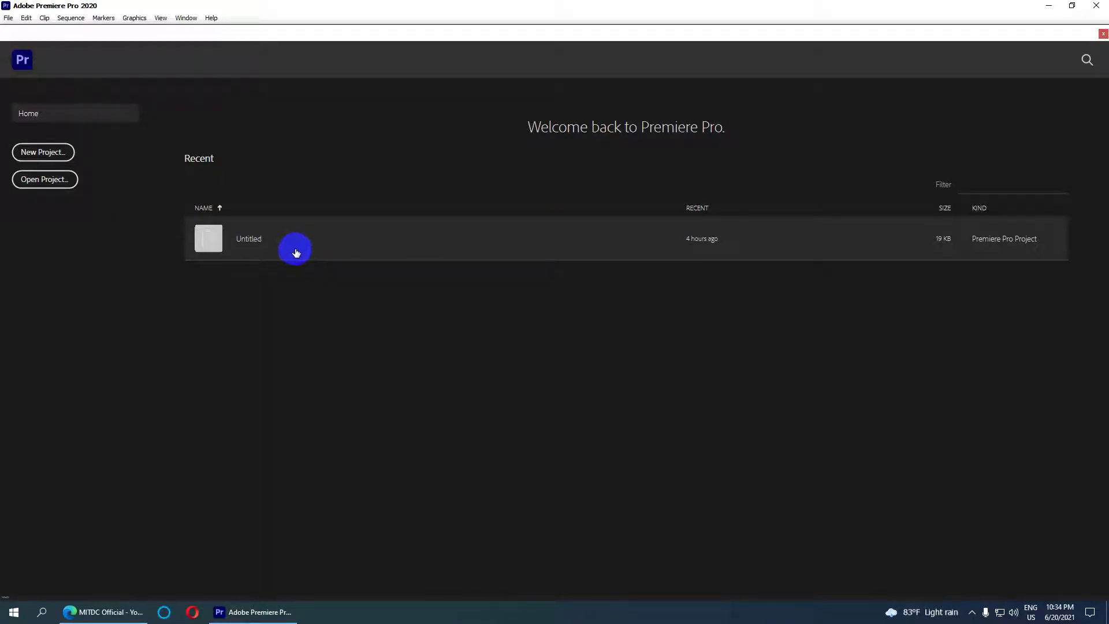
left_click(1096, 5)
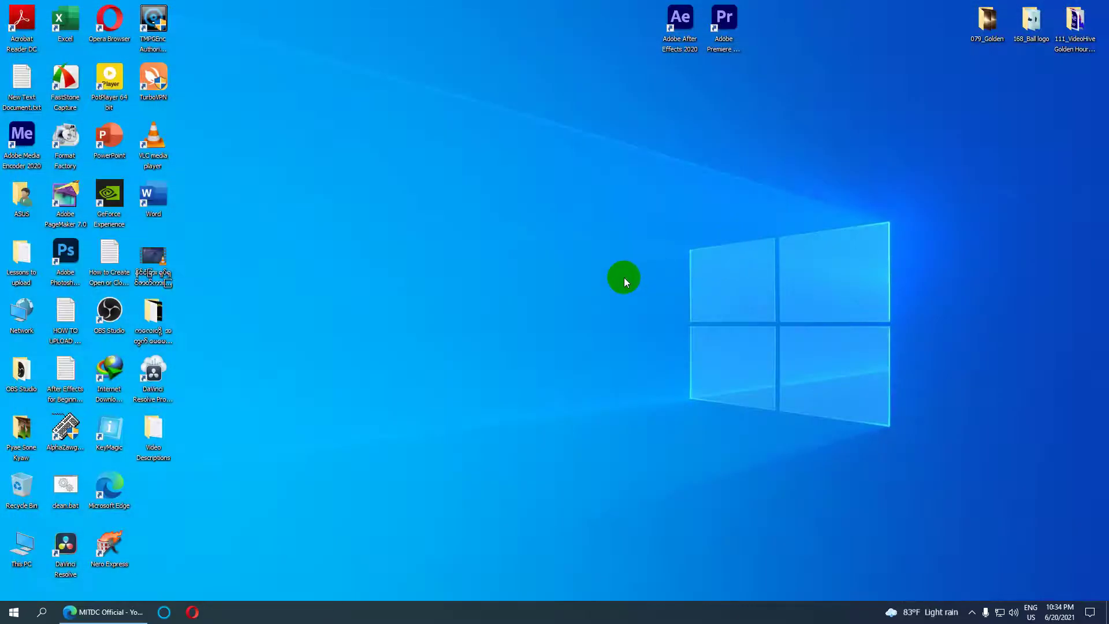
Refresh the desktop twice.
right_click(469, 101)
left_click(492, 163)
right_click(449, 117)
left_click(482, 179)
Place the After Effects and Premiere Pro shortcuts side by side near the middle of the desktop's upper edge, and select both.
left_click_drag(680, 20, 586, 47)
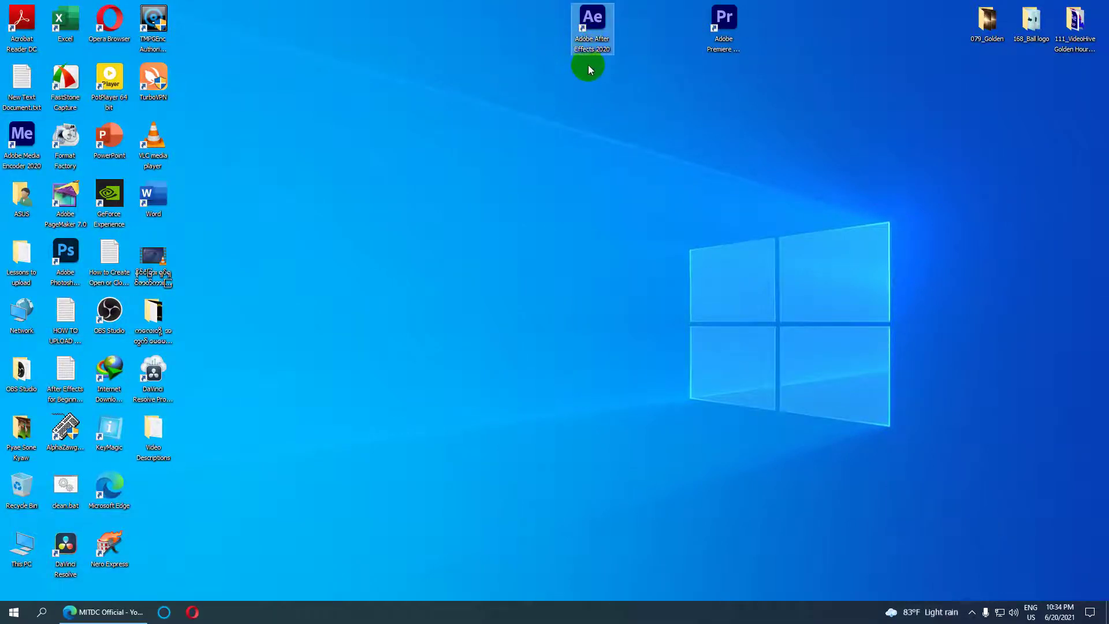
left_click_drag(725, 23, 640, 23)
left_click(650, 123)
left_click_drag(649, 123, 584, 34)
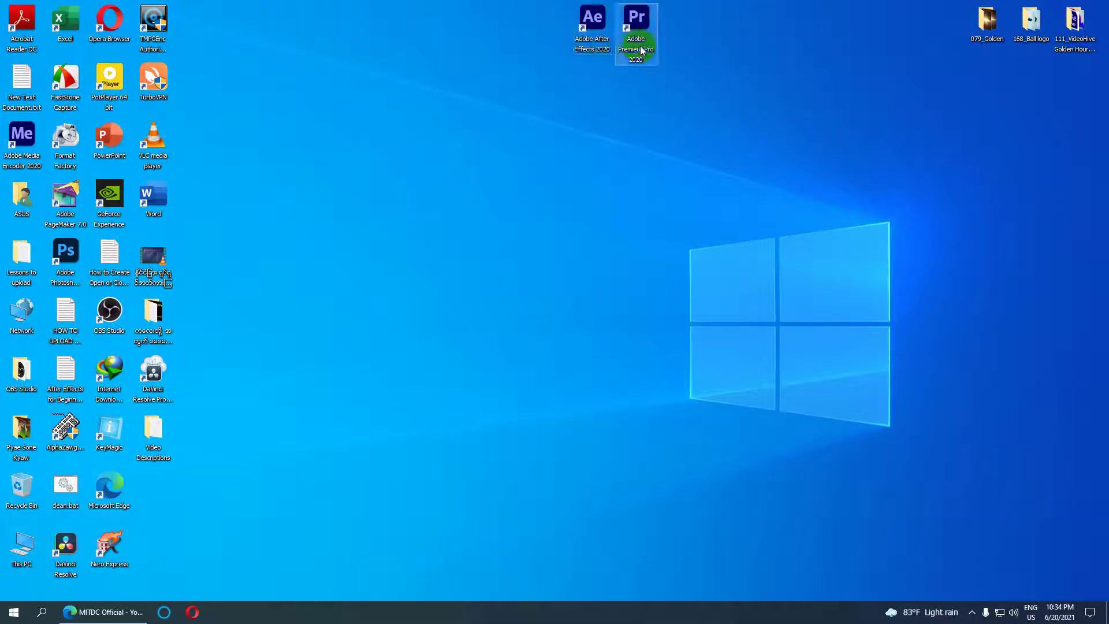
left_click(603, 37)
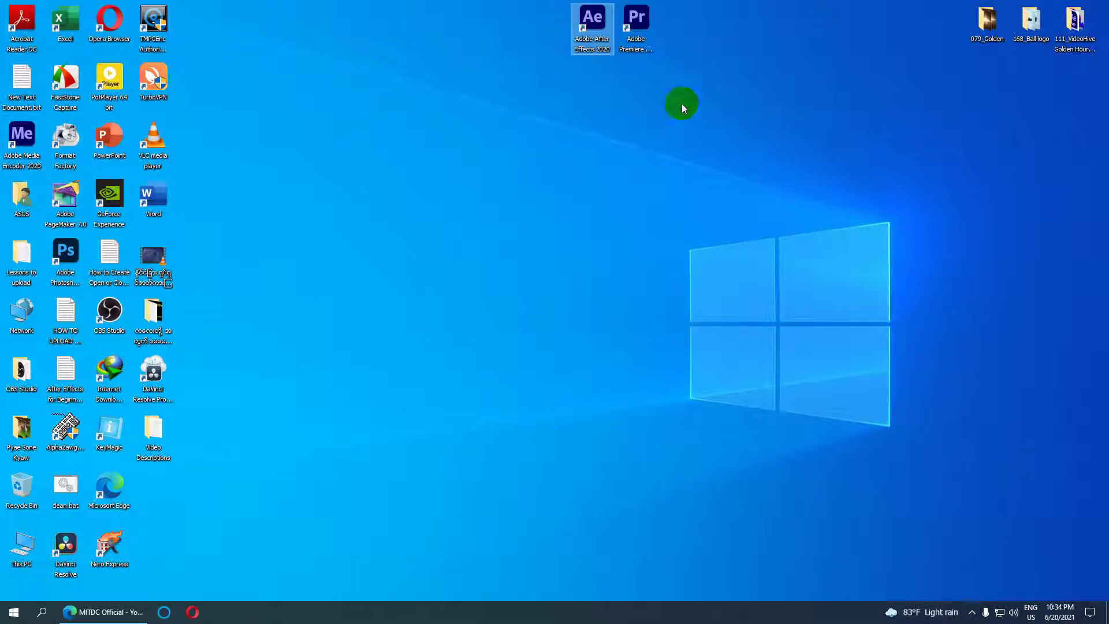
left_click_drag(674, 117, 478, 4)
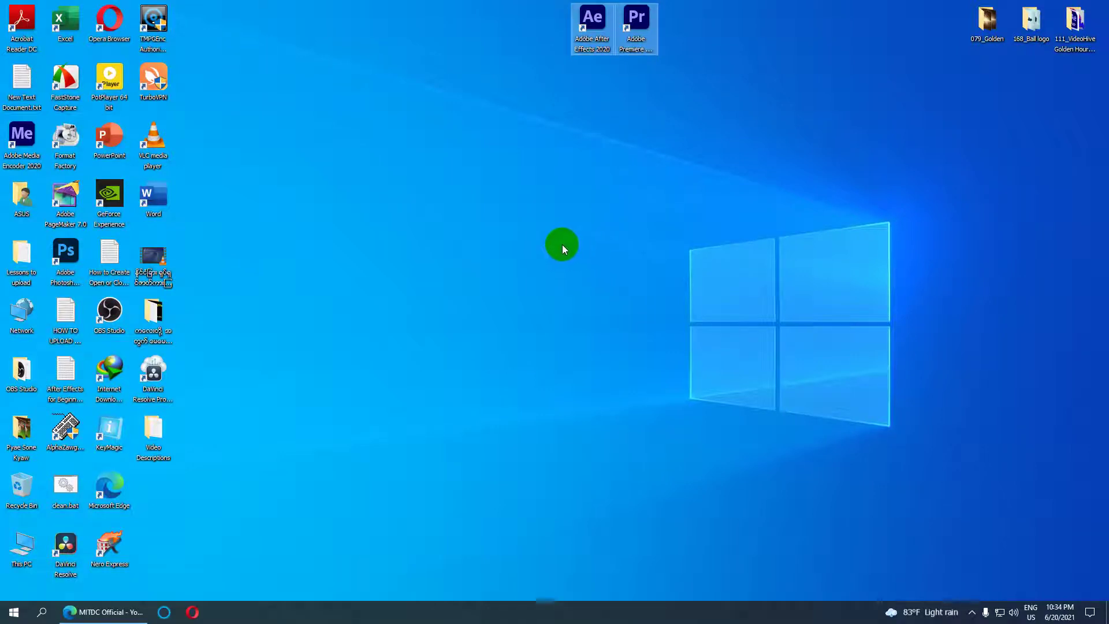
View the MITDC Official channel's uploaded videos in the browser, and minimize the browser window.
left_click(102, 612)
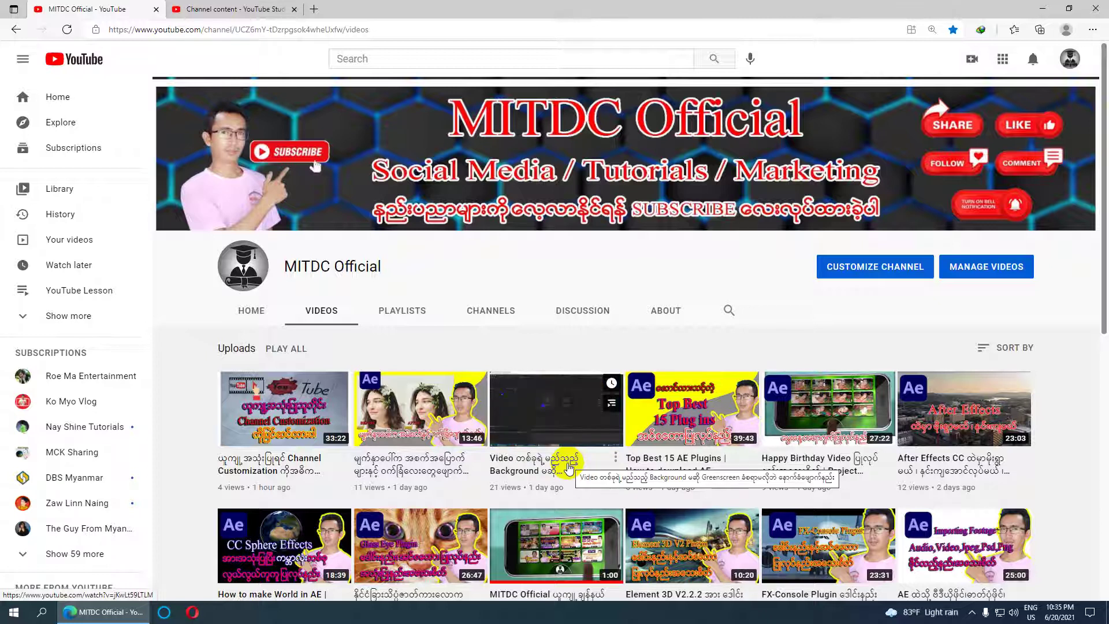
left_click(1044, 16)
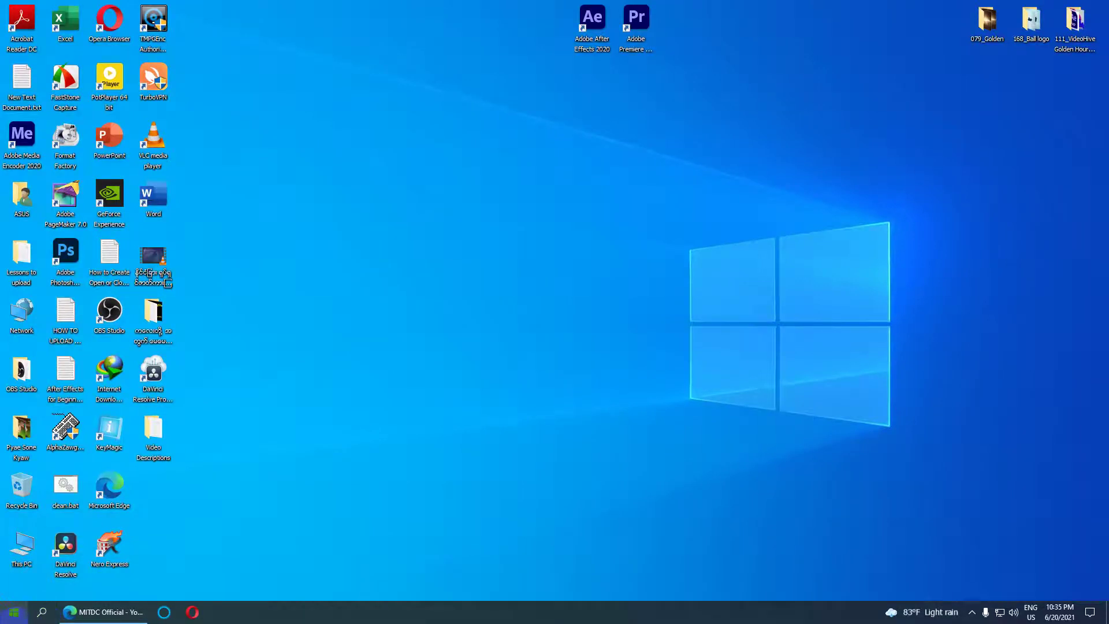
Search Windows for "key", launch the On-Screen Keyboard, and move it across the desktop.
left_click(17, 614)
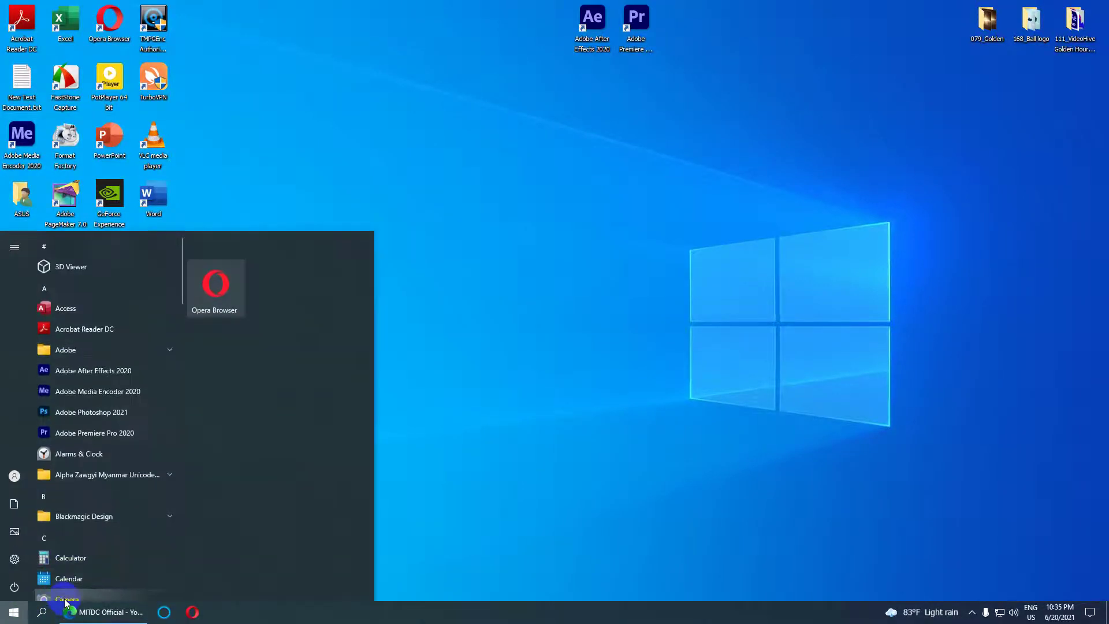
type("key")
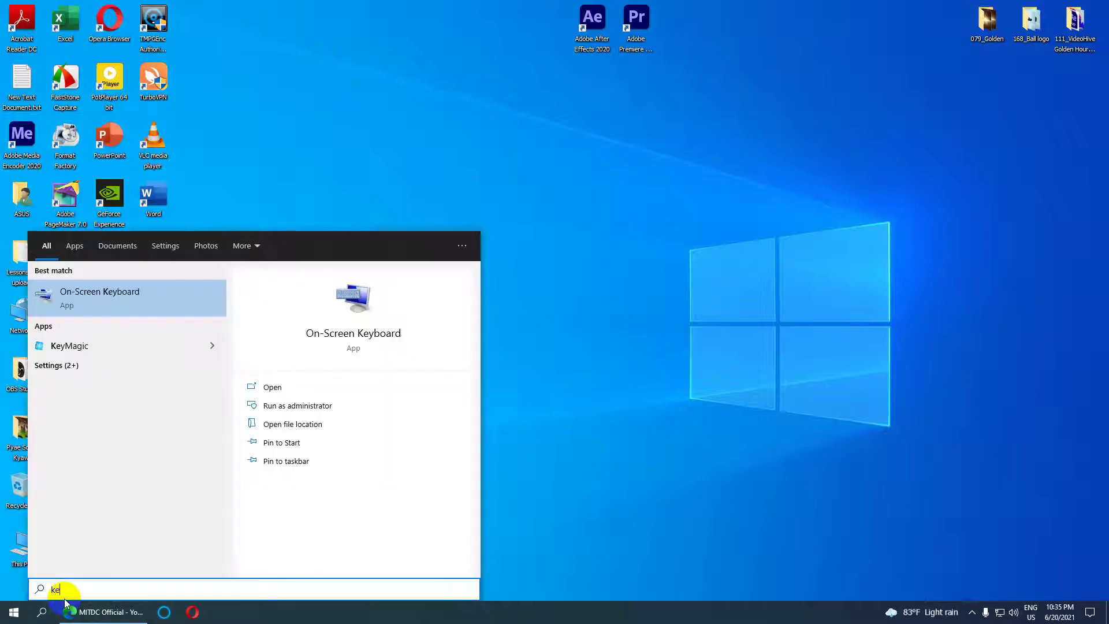
left_click(175, 297)
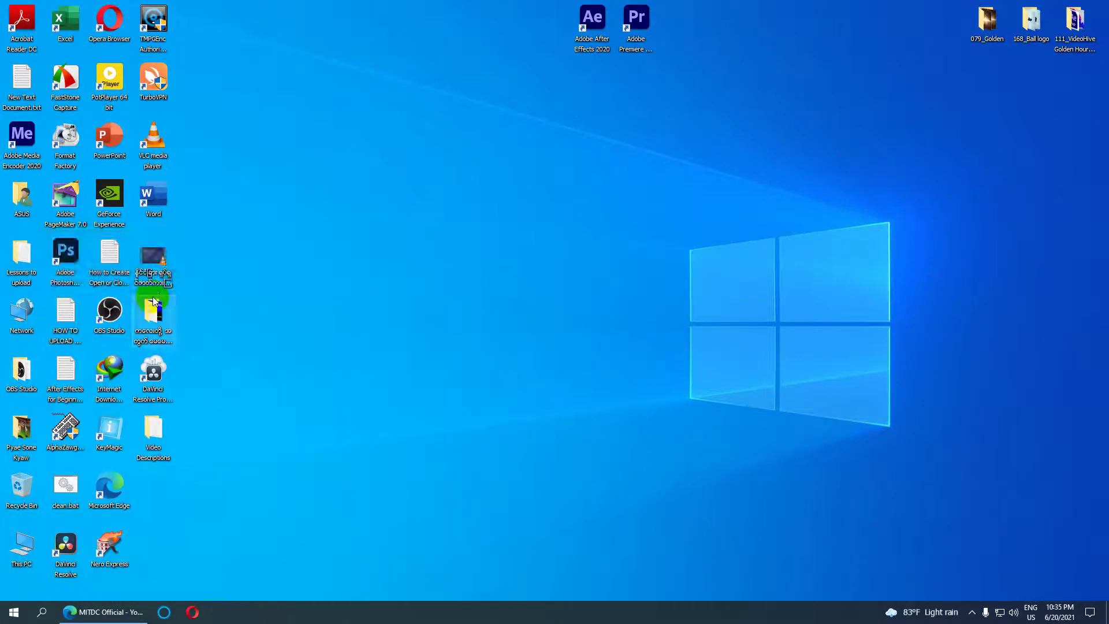
left_click_drag(561, 49, 758, 108)
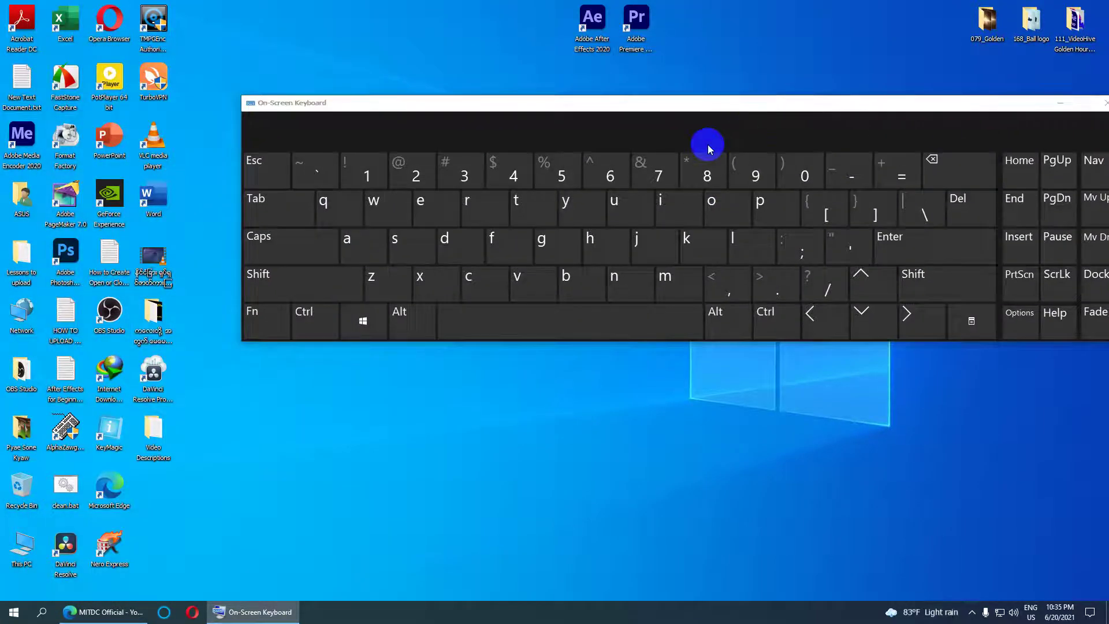
Open the Run dialog with the On-Screen Keyboard and run "recent" to open the Recent folder.
left_click(363, 322)
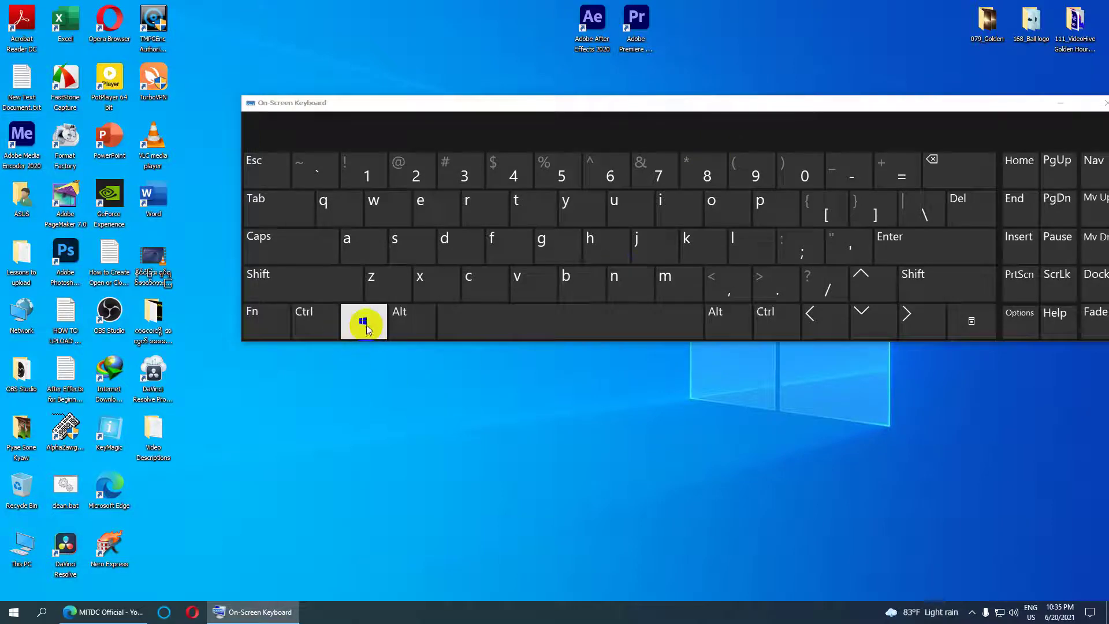
left_click(480, 207)
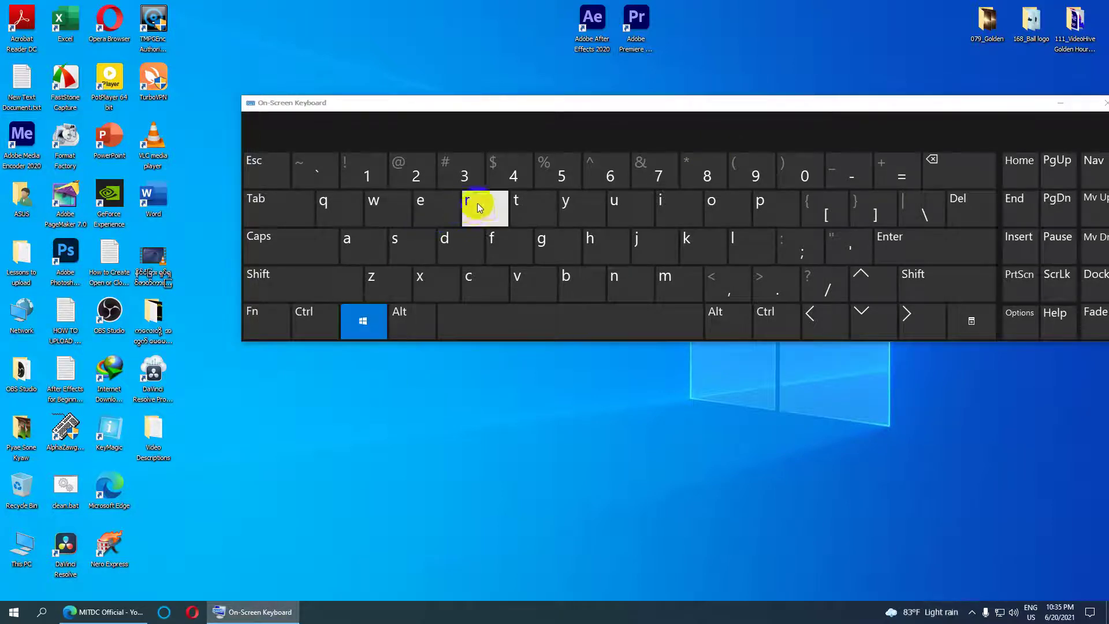
left_click(483, 203)
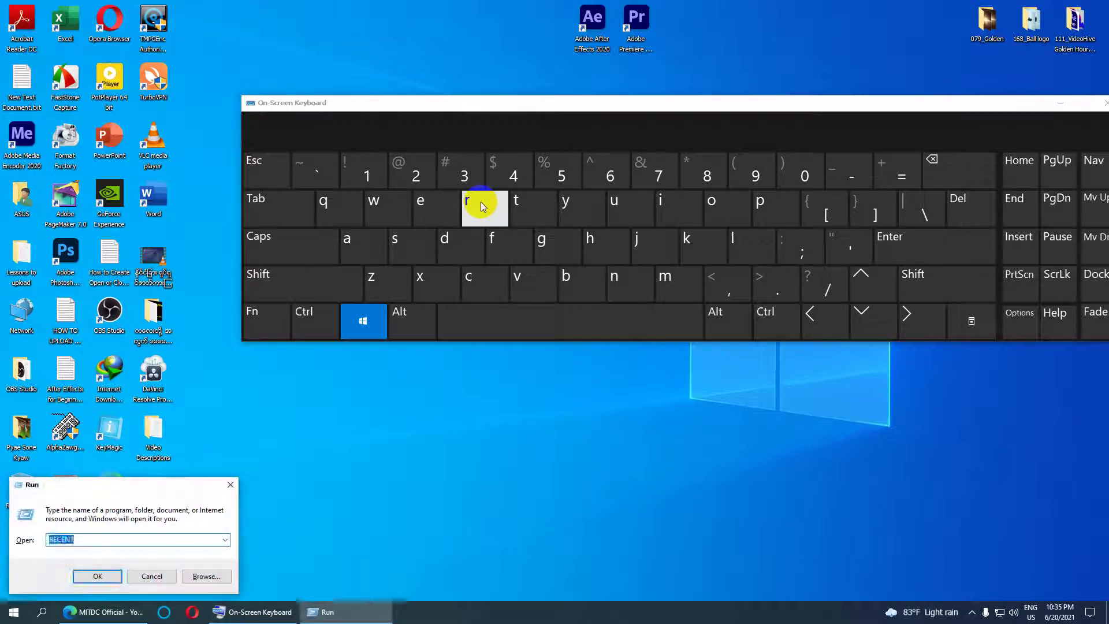
left_click(478, 496)
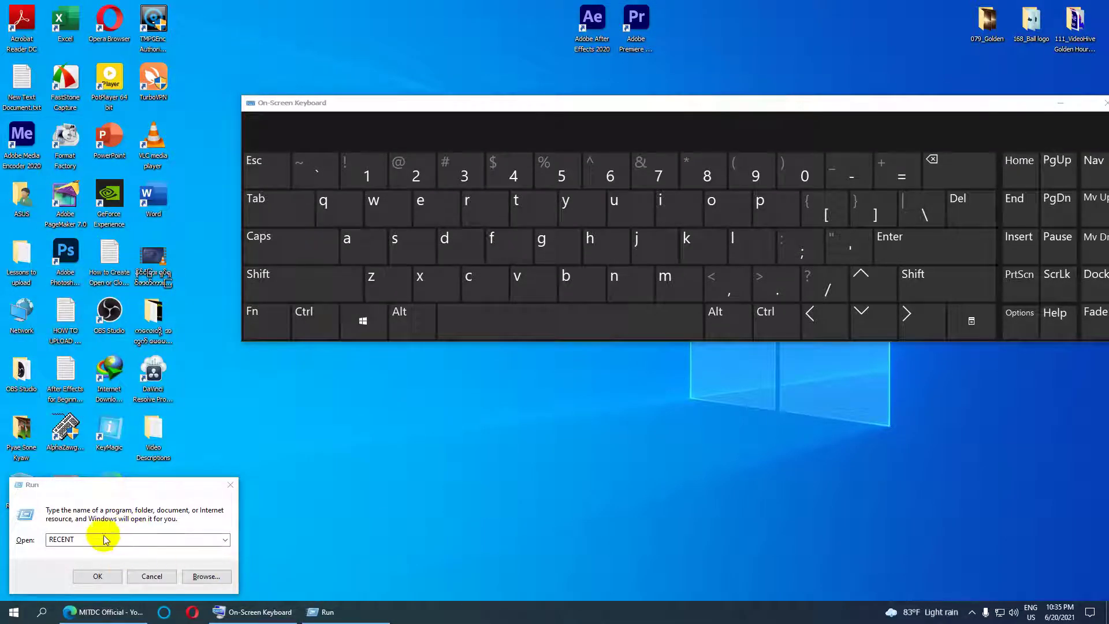
left_click_drag(106, 495, 490, 389)
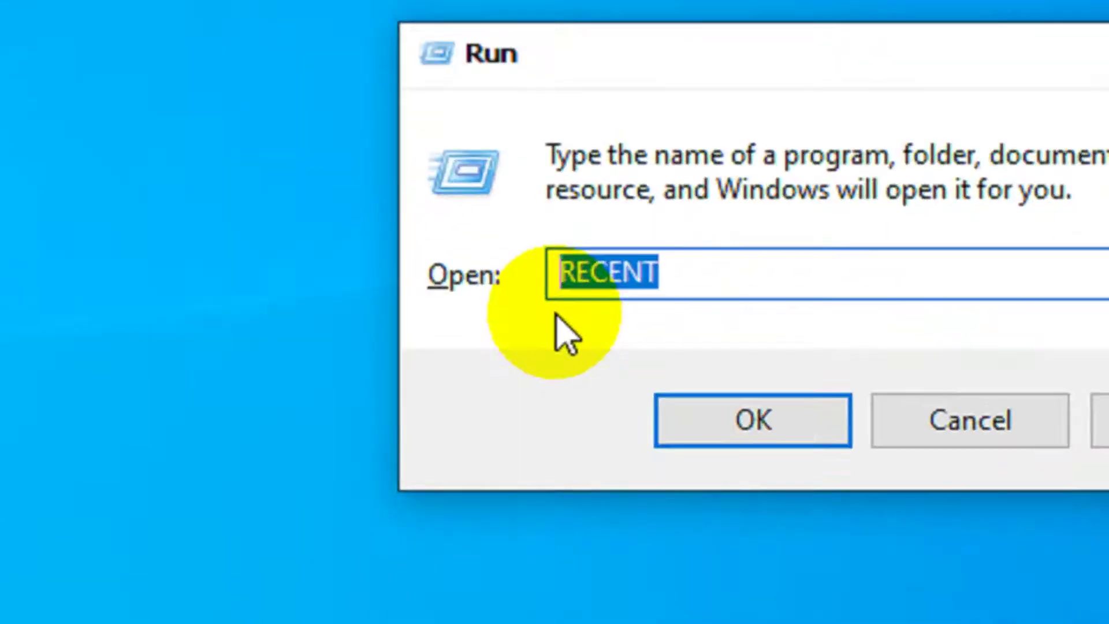
type("recent")
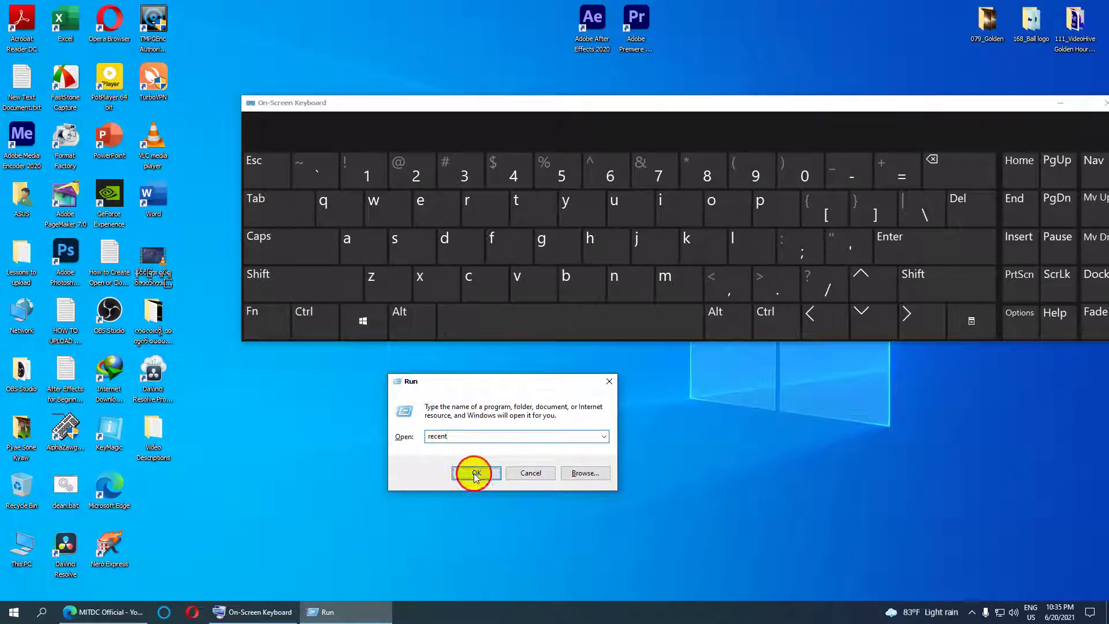
left_click(471, 474)
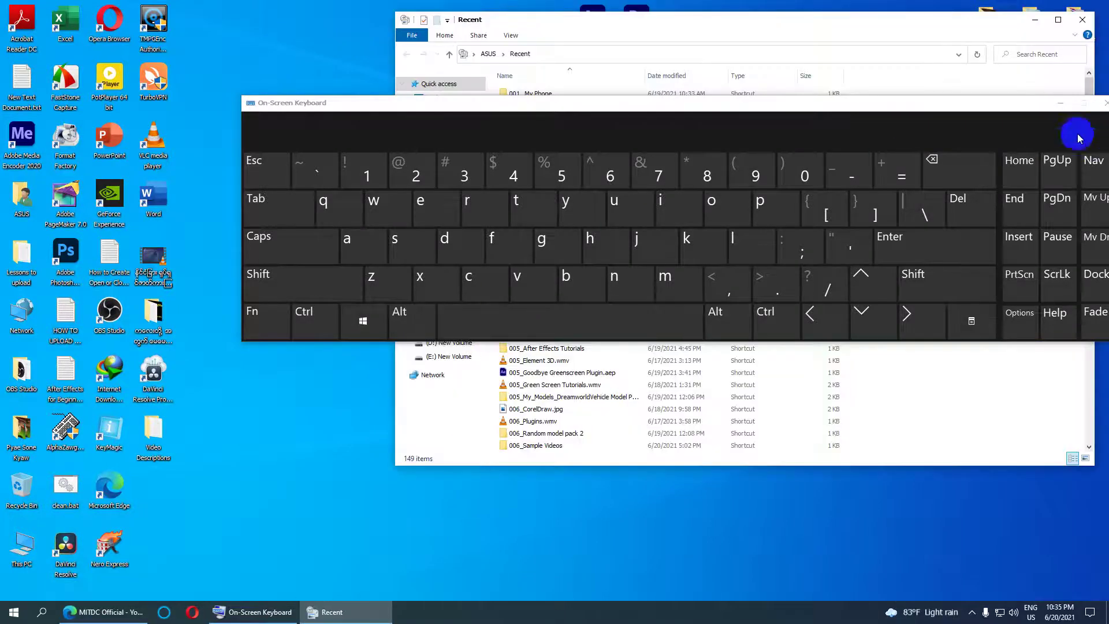
Minimize the On-Screen Keyboard, examine the item count of the Recent folder in a maximized window, and minimize the folder.
left_click(1061, 103)
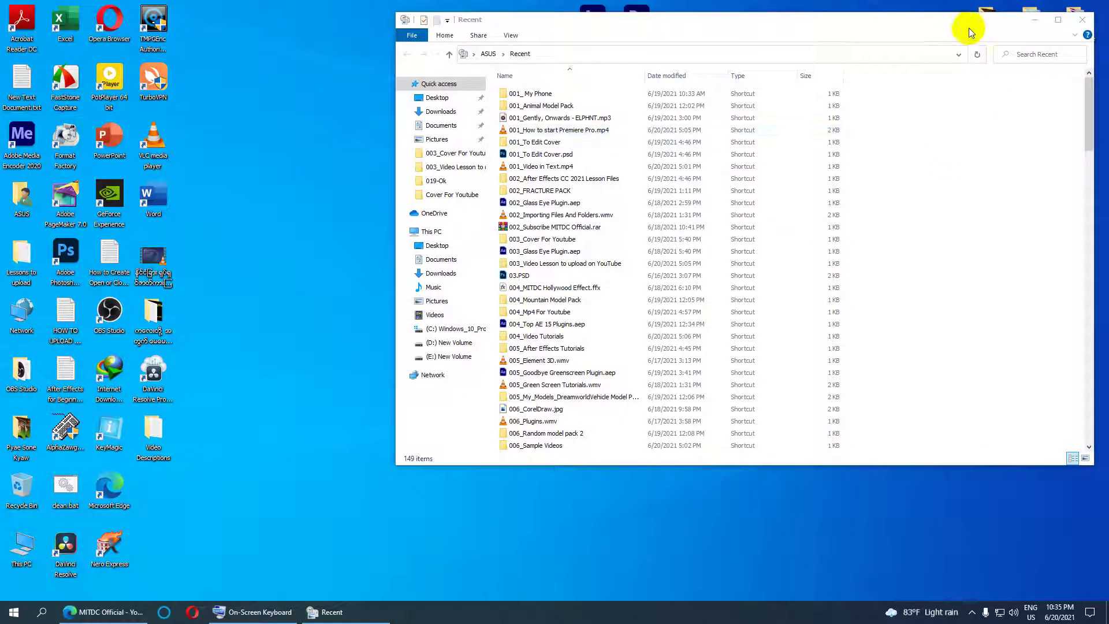
left_click(1058, 21)
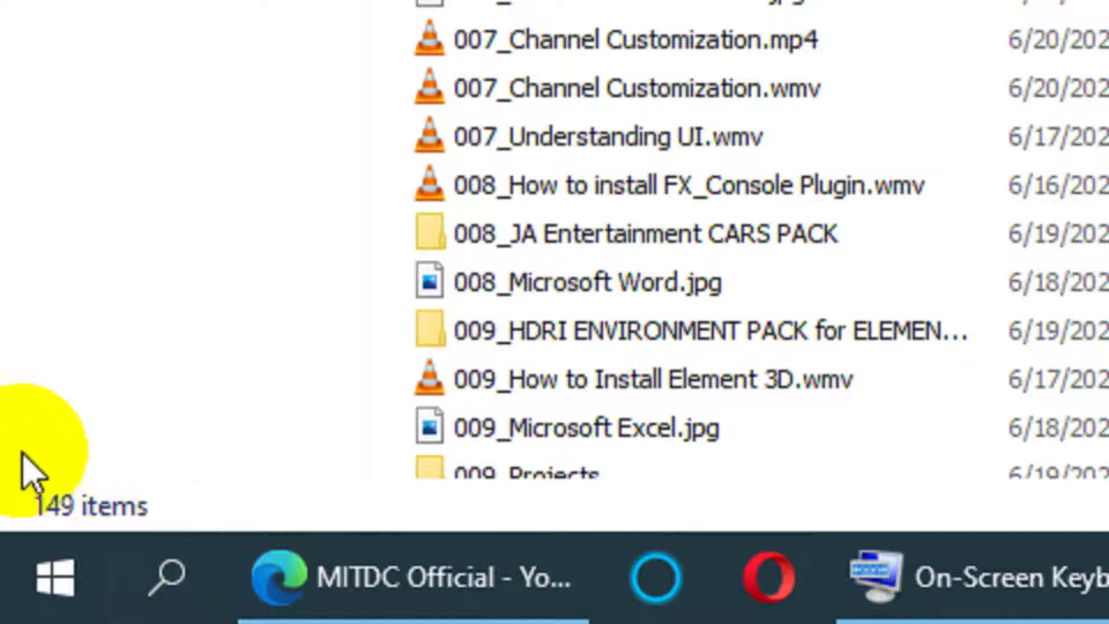
left_click(115, 584)
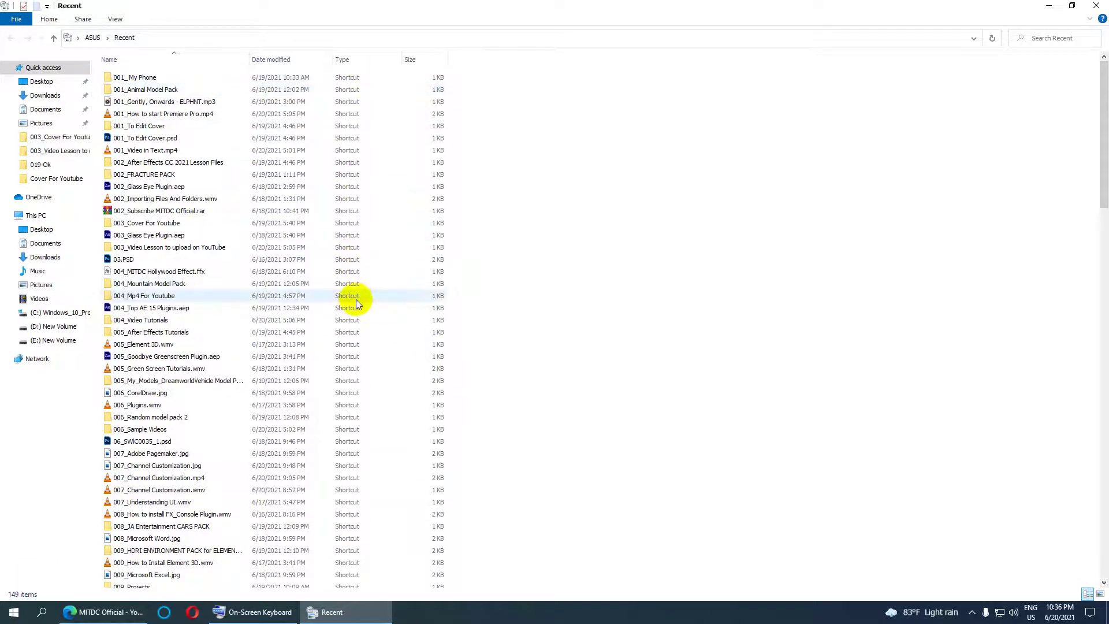
left_click(1047, 6)
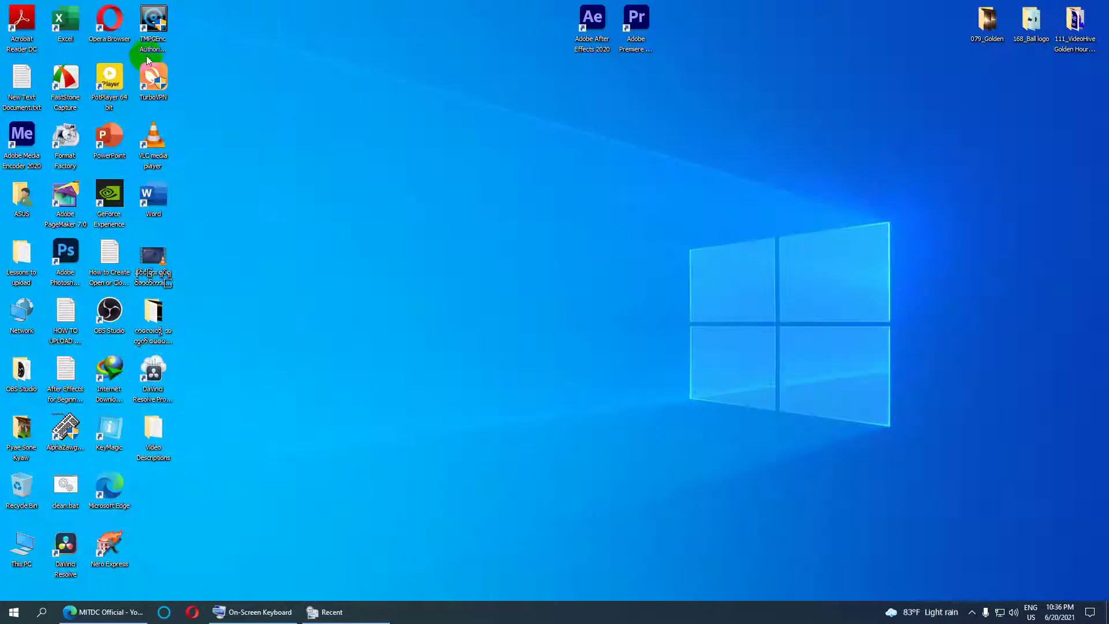
Open This PC, check the free space on the C: drive, and close the window.
double_click(26, 549)
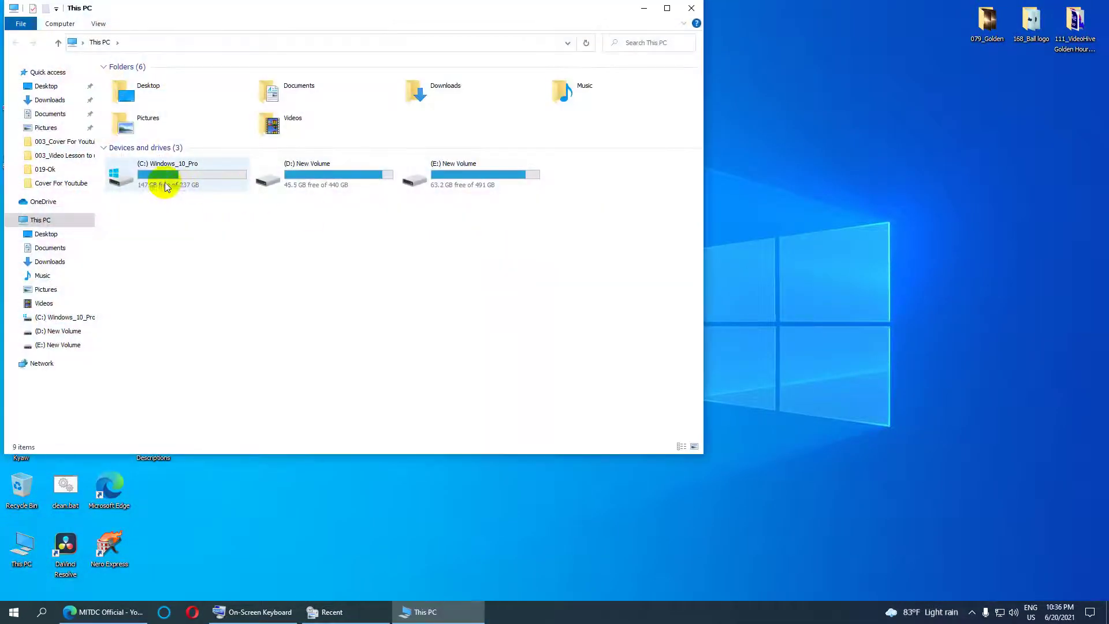
left_click(154, 189)
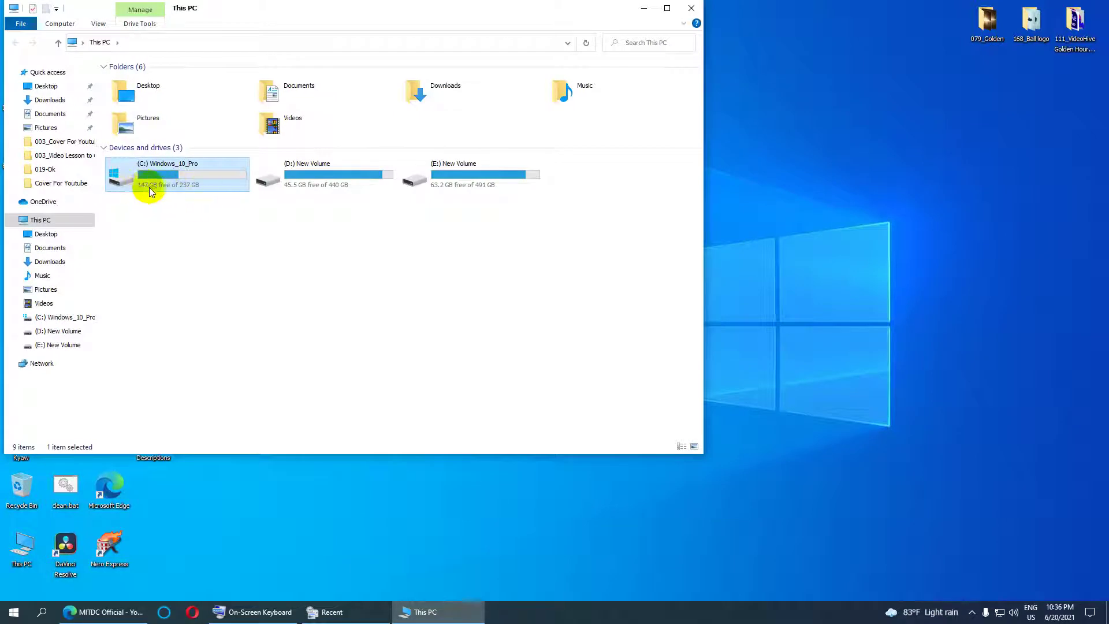
mouse_move(147, 188)
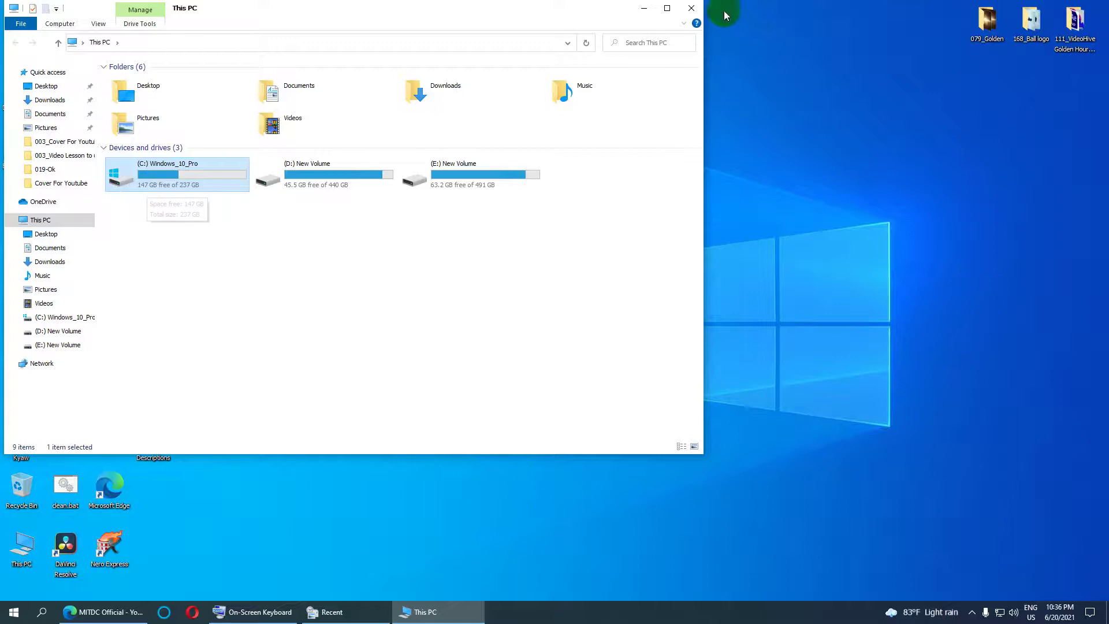
left_click(691, 8)
Create a folder named 147 on the desktop and move it below the After Effects shortcut.
right_click(348, 185)
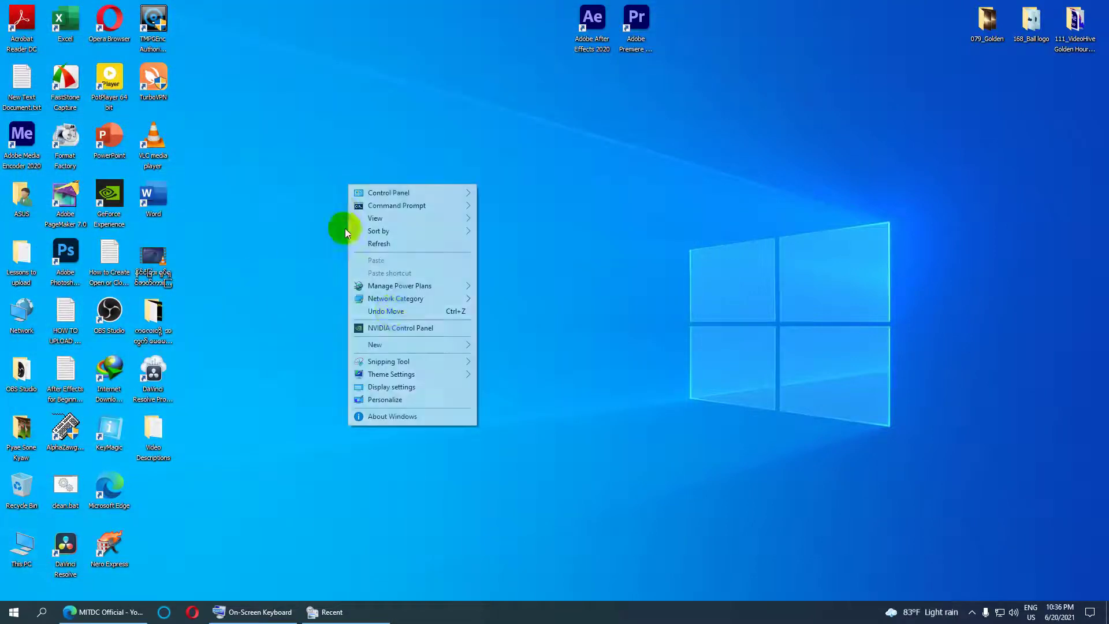
mouse_move(452, 344)
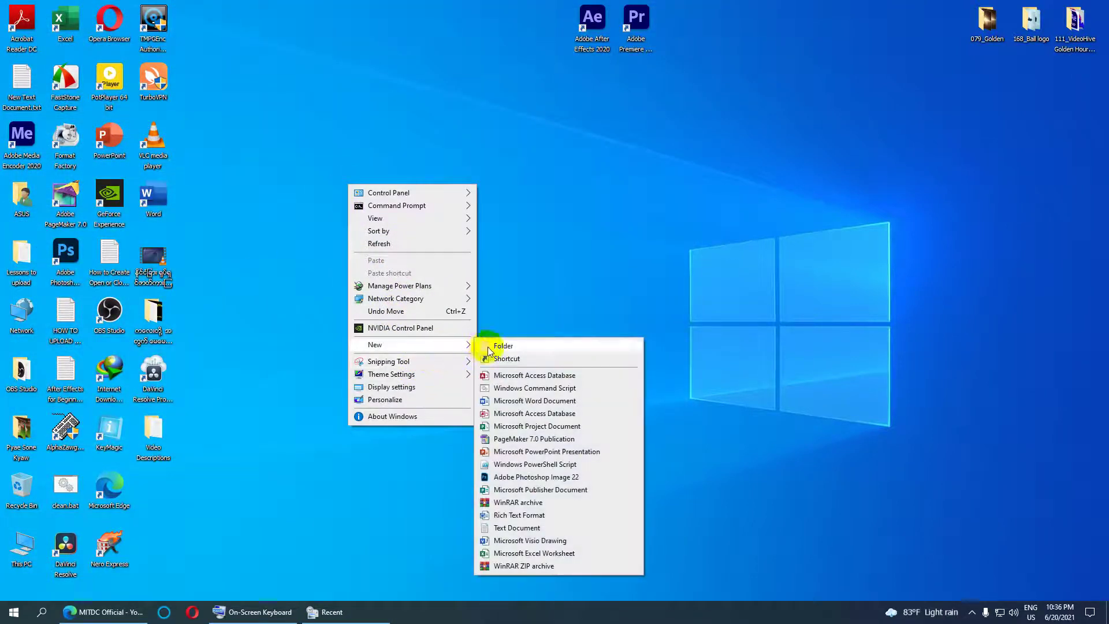
left_click(518, 346)
type("147")
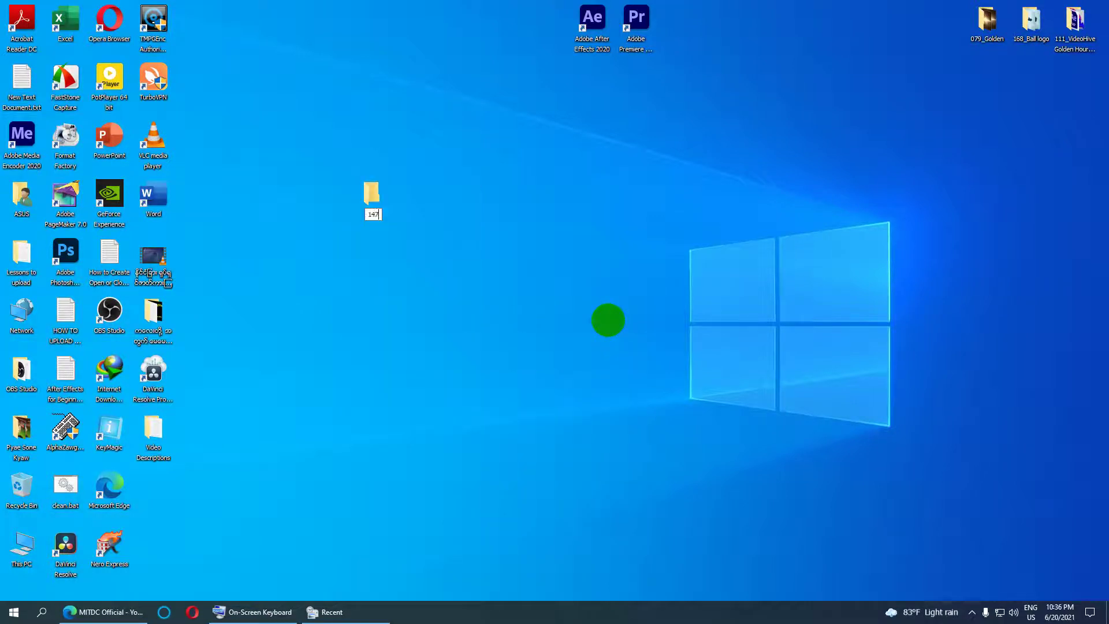
key("Return")
left_click_drag(361, 198, 581, 212)
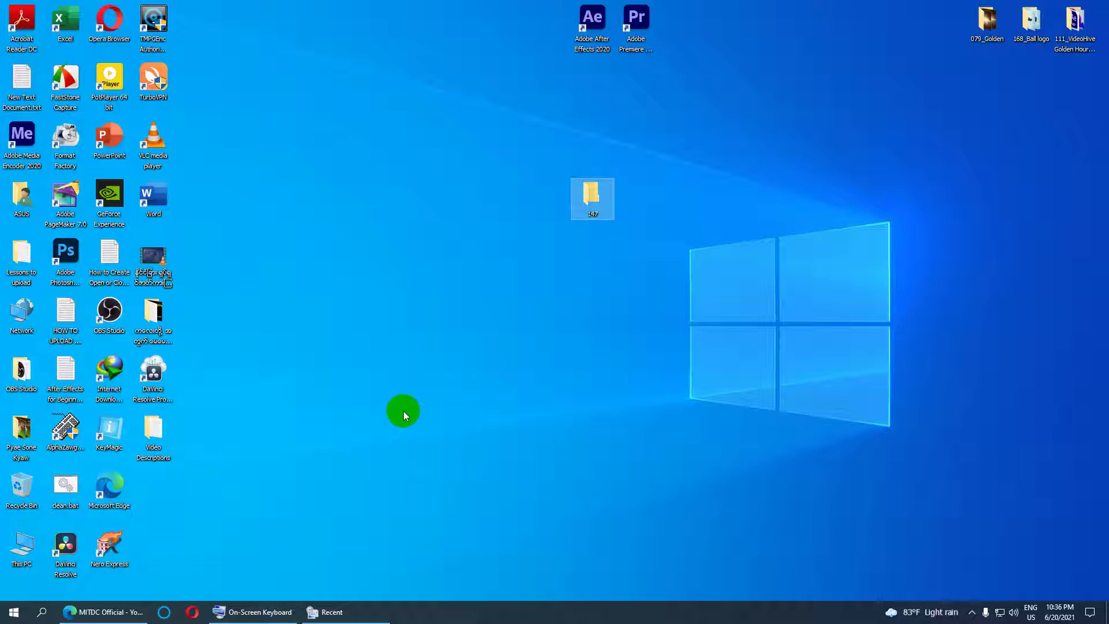
Restore the Recent folder window and delete all of its shortcuts.
left_click(329, 612)
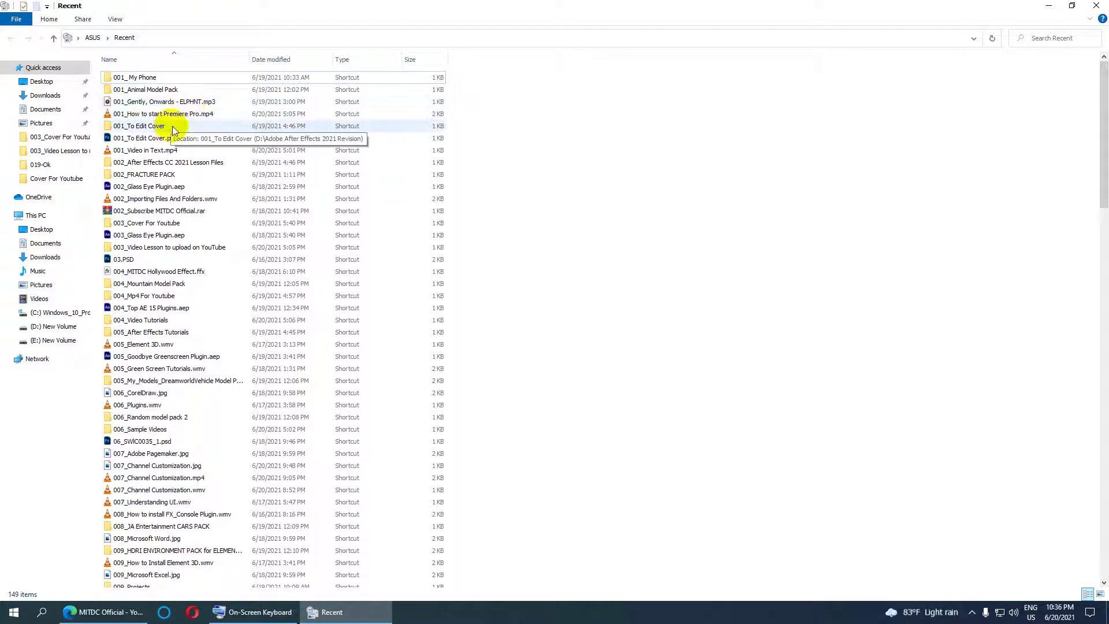
key("ctrl+a")
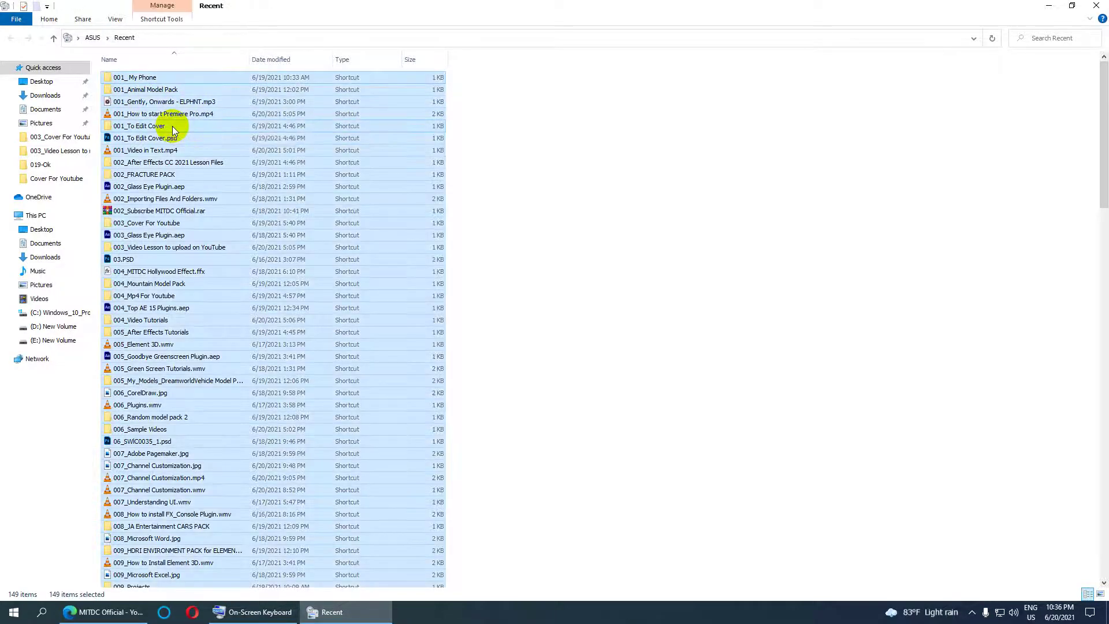
left_click(43, 20)
left_click(219, 38)
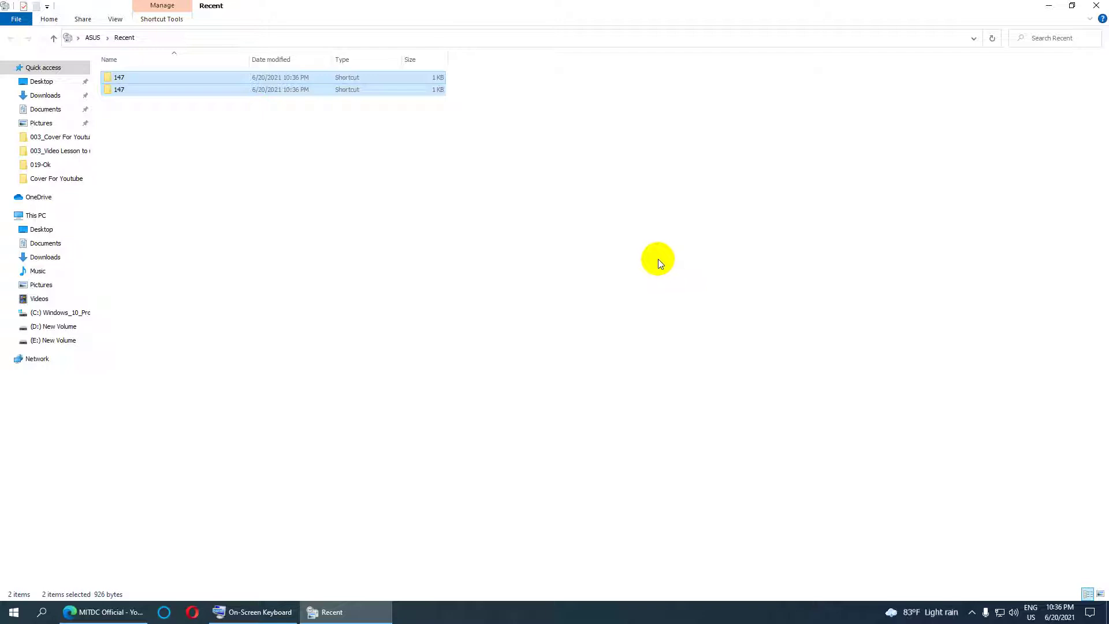
Delete the remaining 147 shortcuts from the Recent folder and close its window.
left_click(212, 162)
left_click_drag(128, 119, 158, 60)
key("Delete")
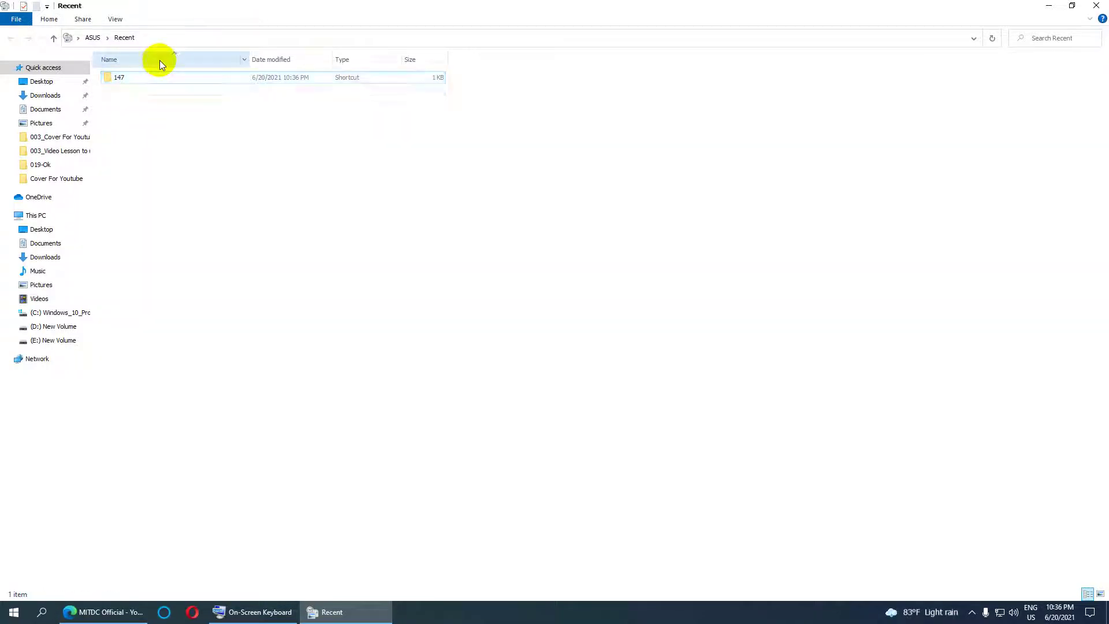
left_click_drag(139, 114, 156, 51)
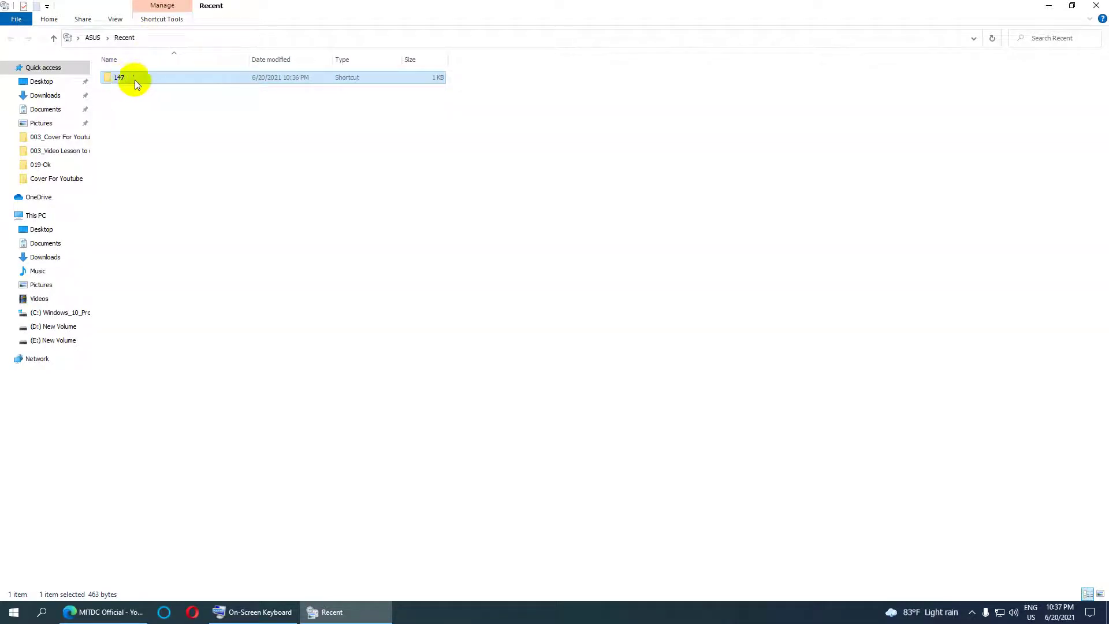
left_click(1096, 5)
Reposition the 147 folder on the desktop to a spot below and left of the After Effects shortcut.
left_click_drag(588, 197, 621, 194)
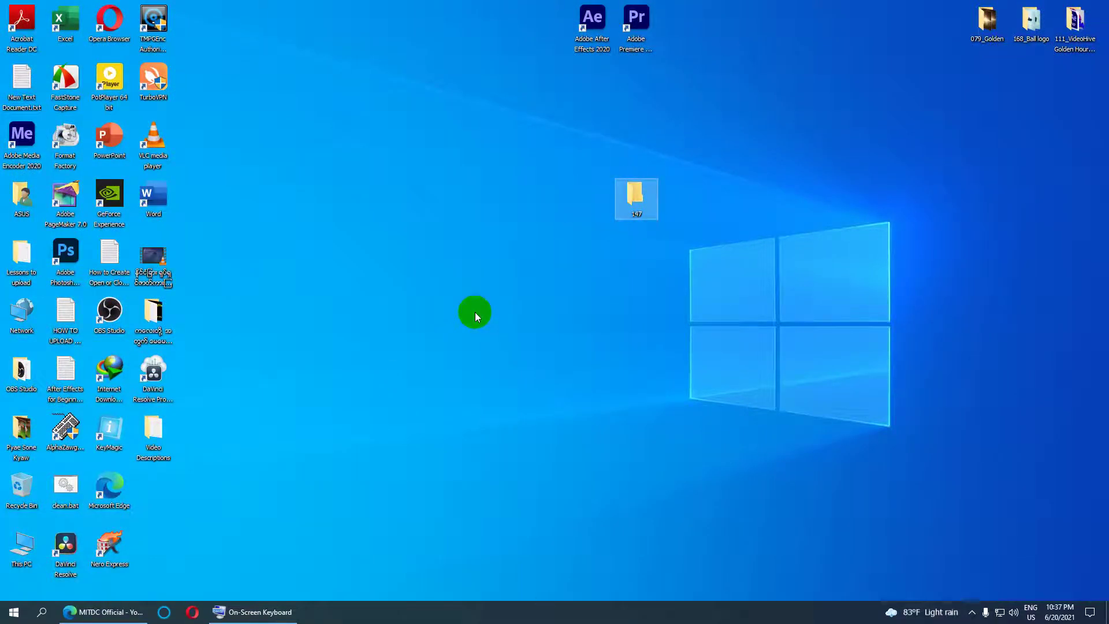
left_click_drag(634, 224, 560, 211)
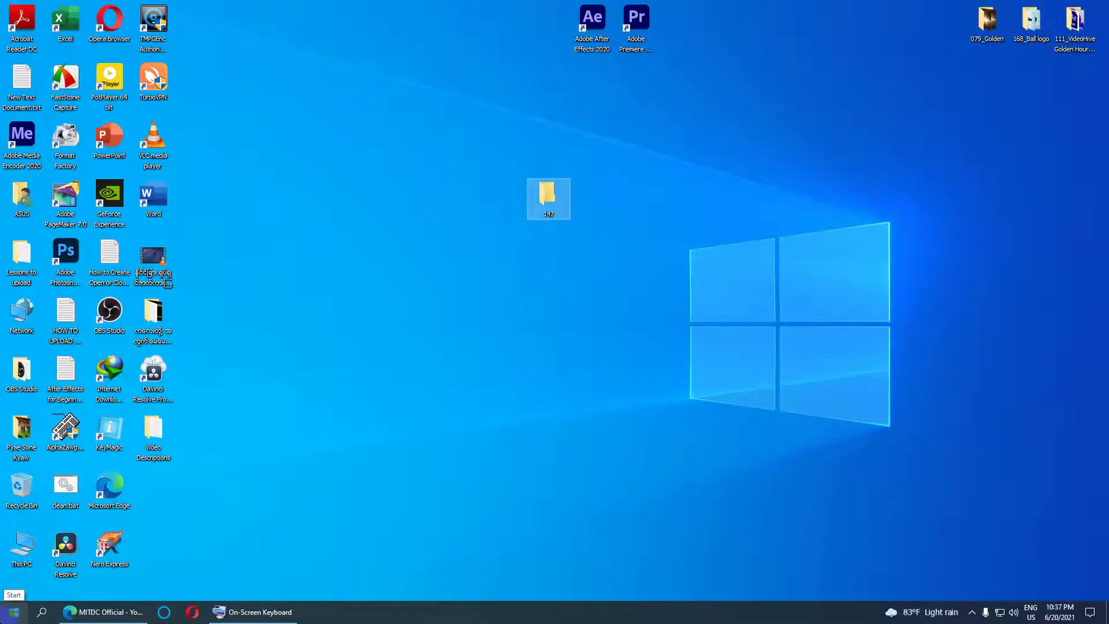
Restore the On-Screen Keyboard, use it to open the Run dialog, and place the dialog below the keyboard.
left_click(254, 612)
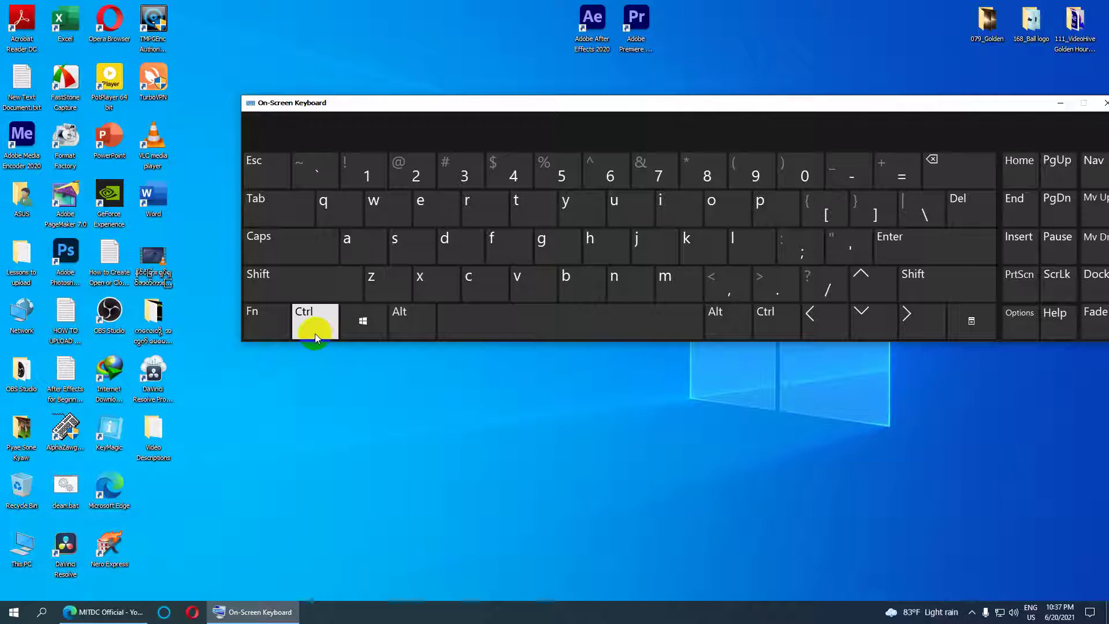
left_click(347, 333)
left_click(363, 321)
left_click(474, 206)
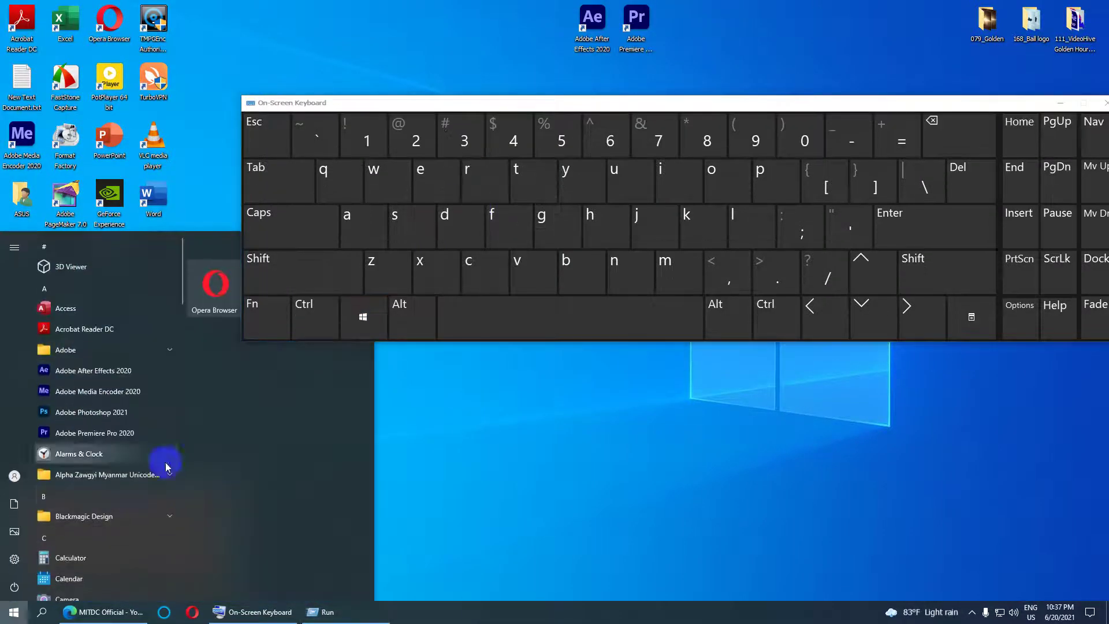
left_click_drag(114, 490, 599, 376)
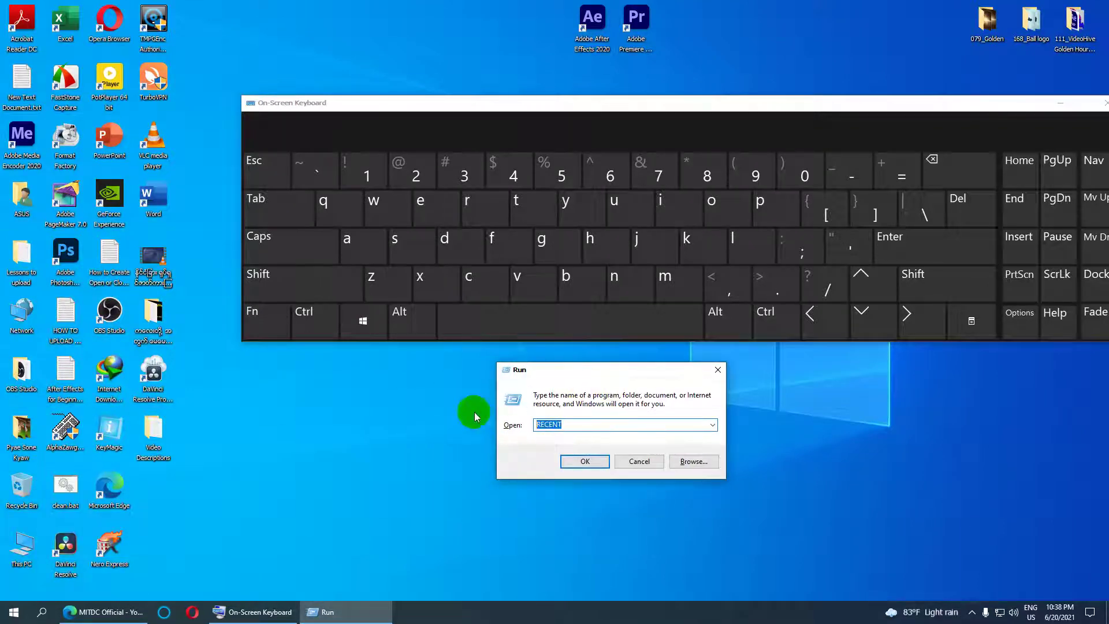
Open the %TEMP% folder through the Run dialog and move the On-Screen Keyboard below the file list.
type("%")
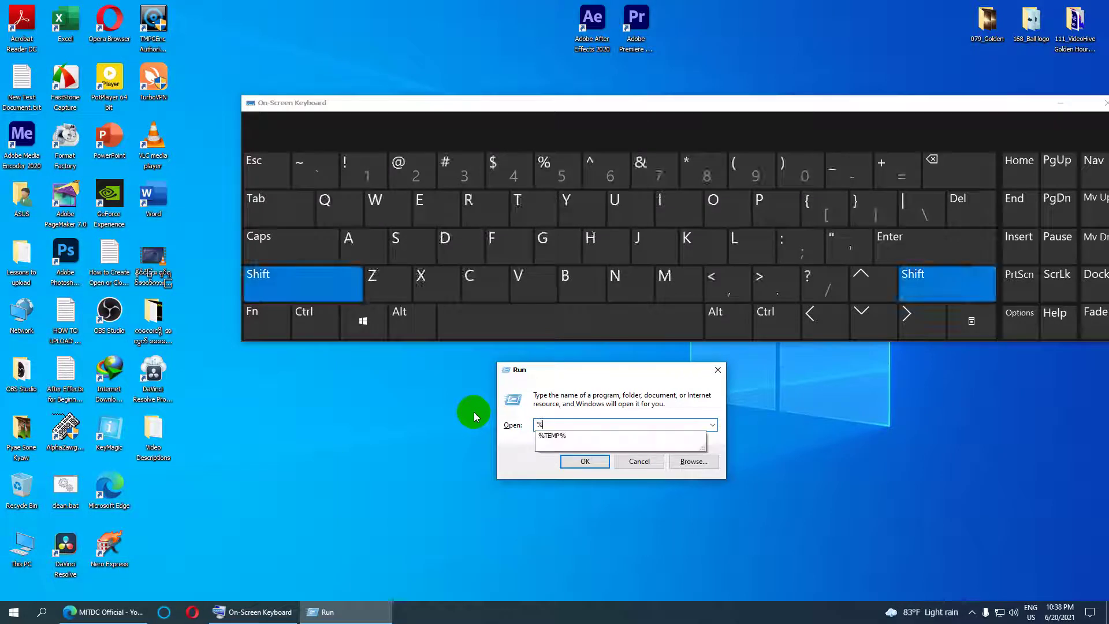
key("Down")
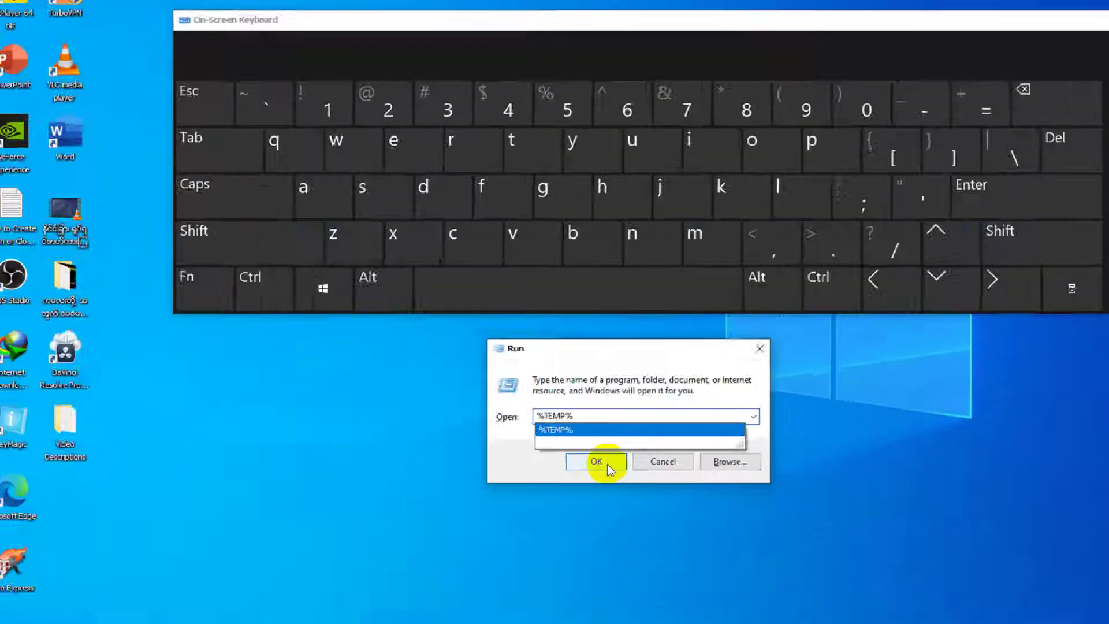
left_click(772, 474)
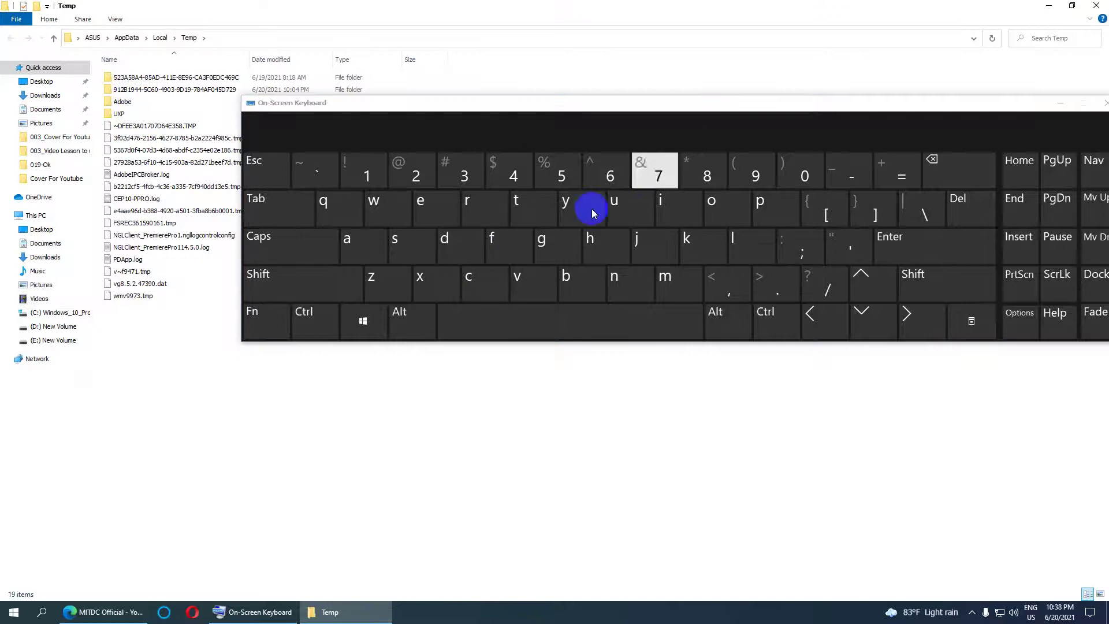
left_click_drag(364, 106, 403, 322)
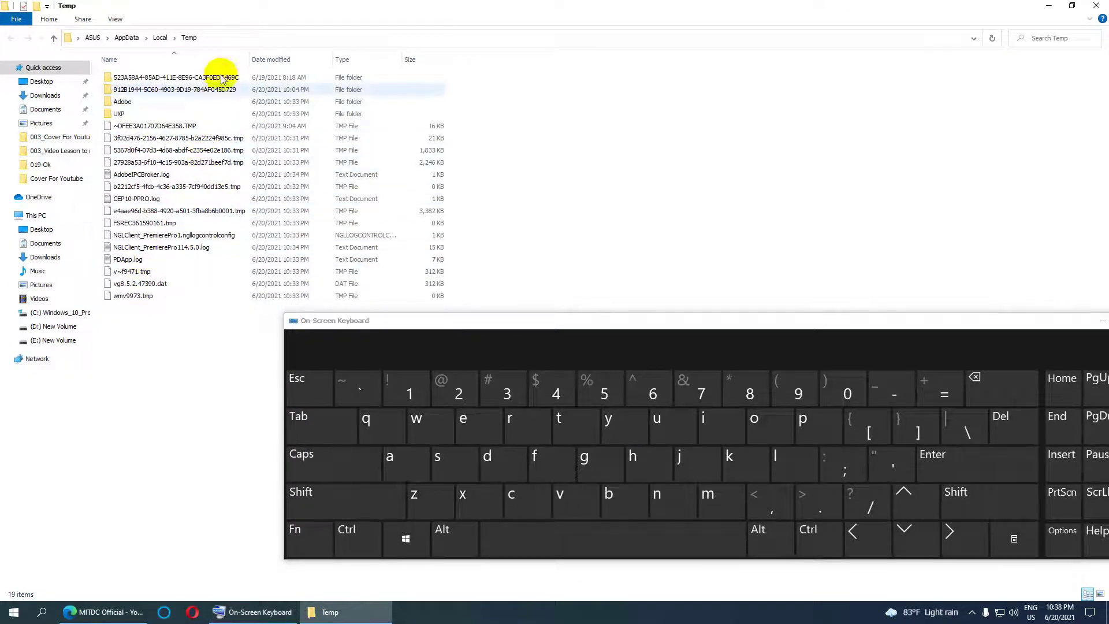
Delete everything in the user's Temp folder, skipping all items that are in use.
left_click_drag(130, 341, 186, 69)
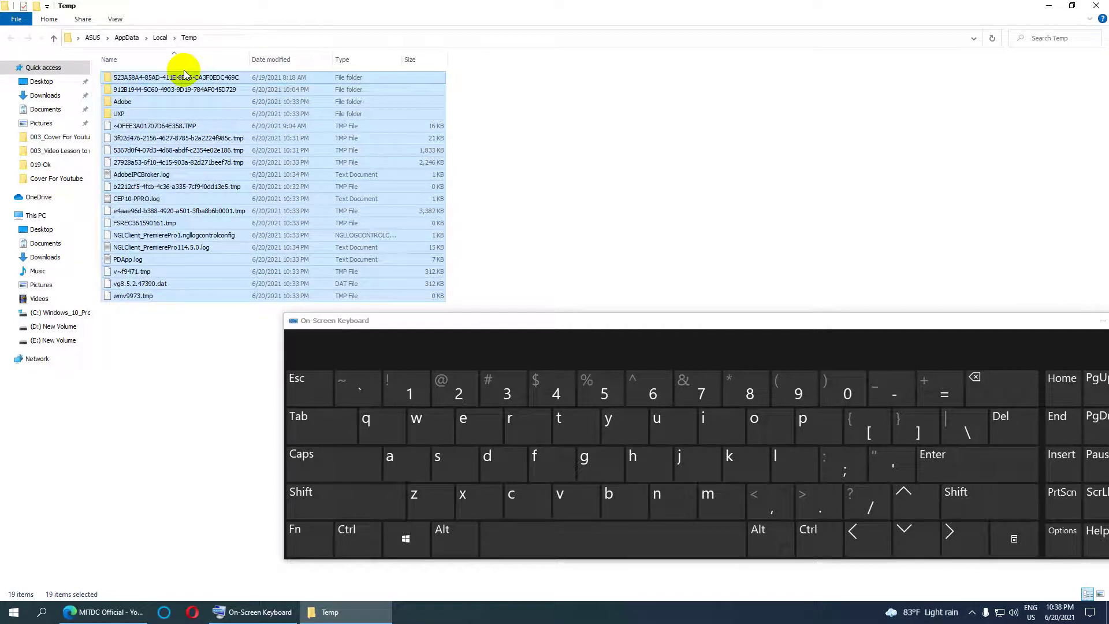
left_click(61, 20)
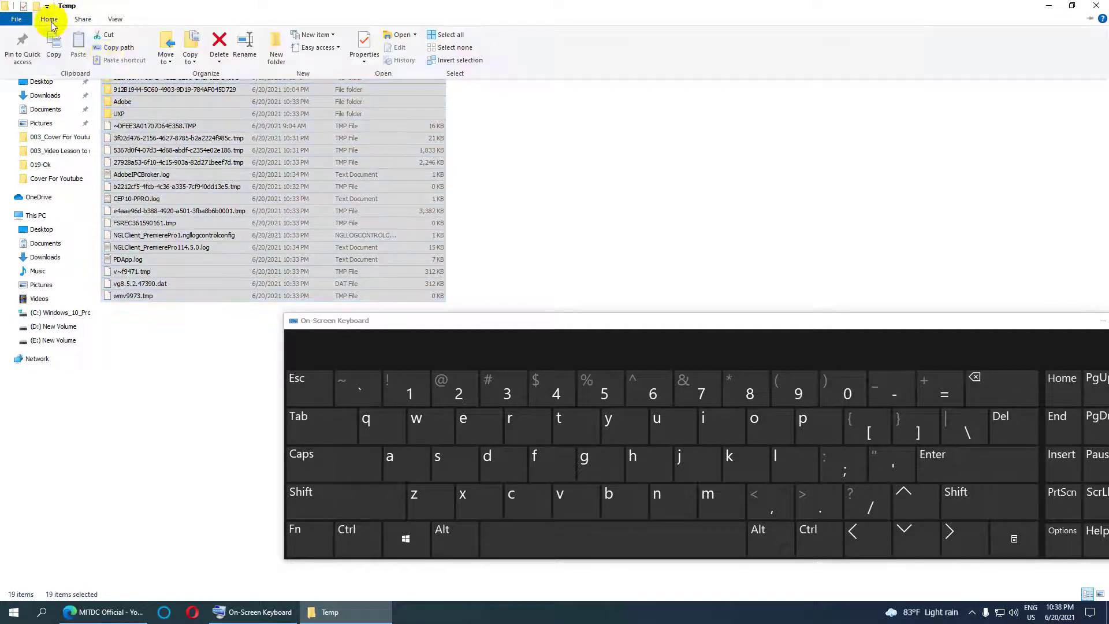
left_click(220, 42)
left_click(162, 258)
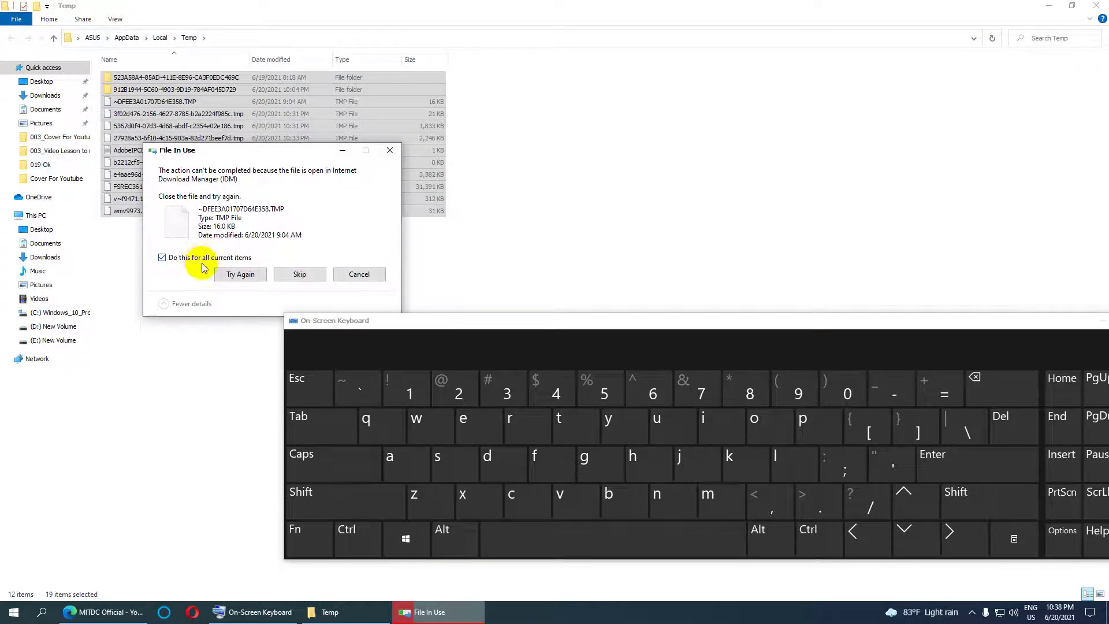
left_click(300, 275)
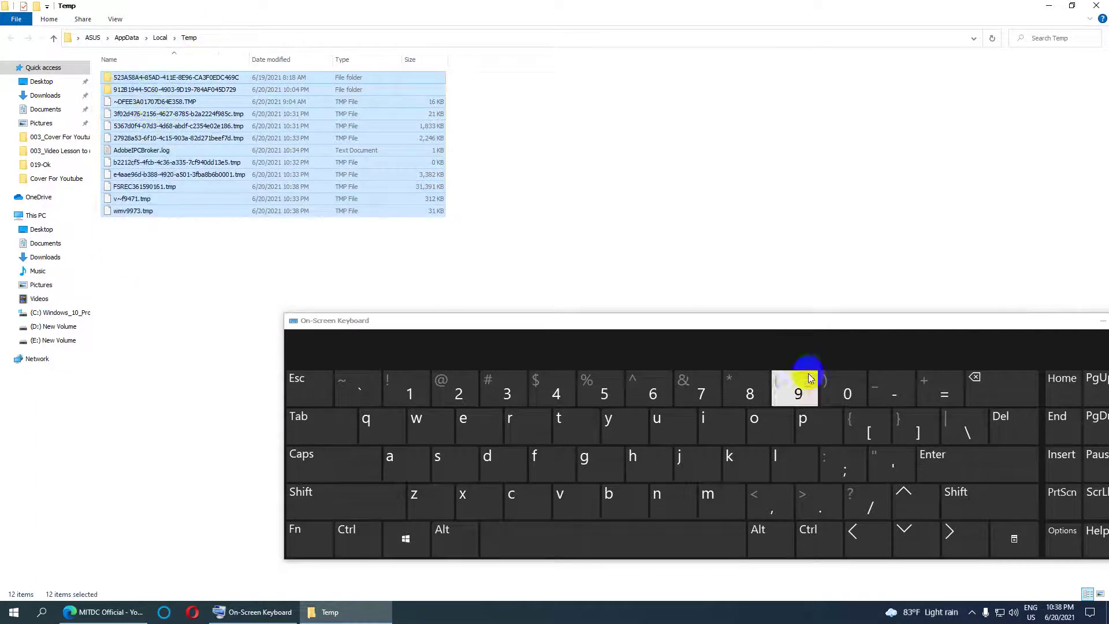
Try to delete the remaining items in the user's Temp folder again, handling all in-use files alike, and close the window.
left_click(1004, 426)
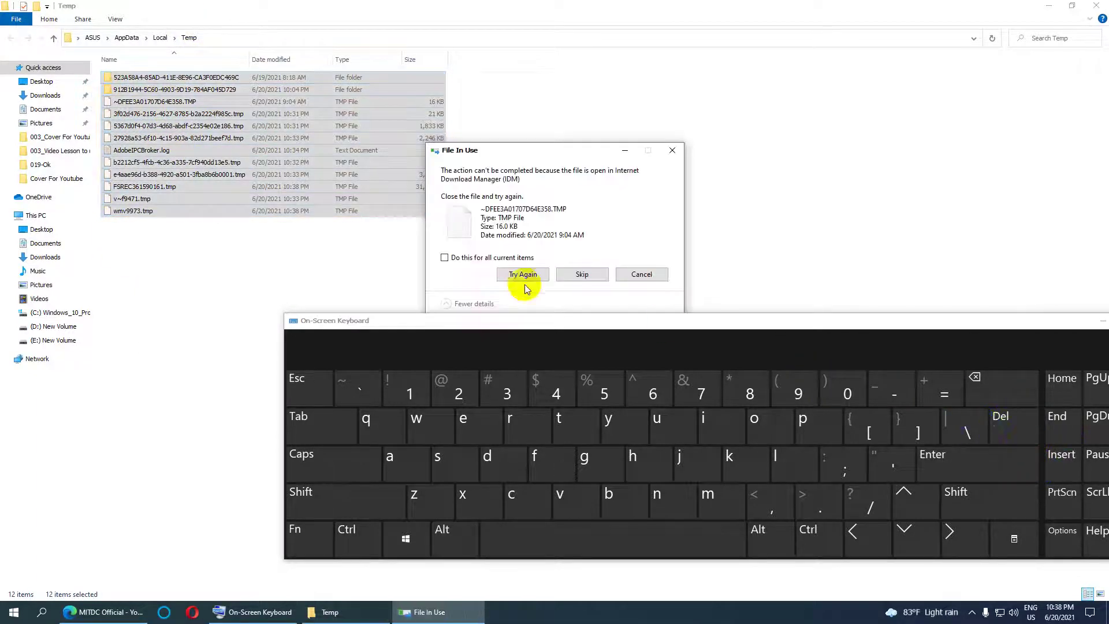
left_click(522, 275)
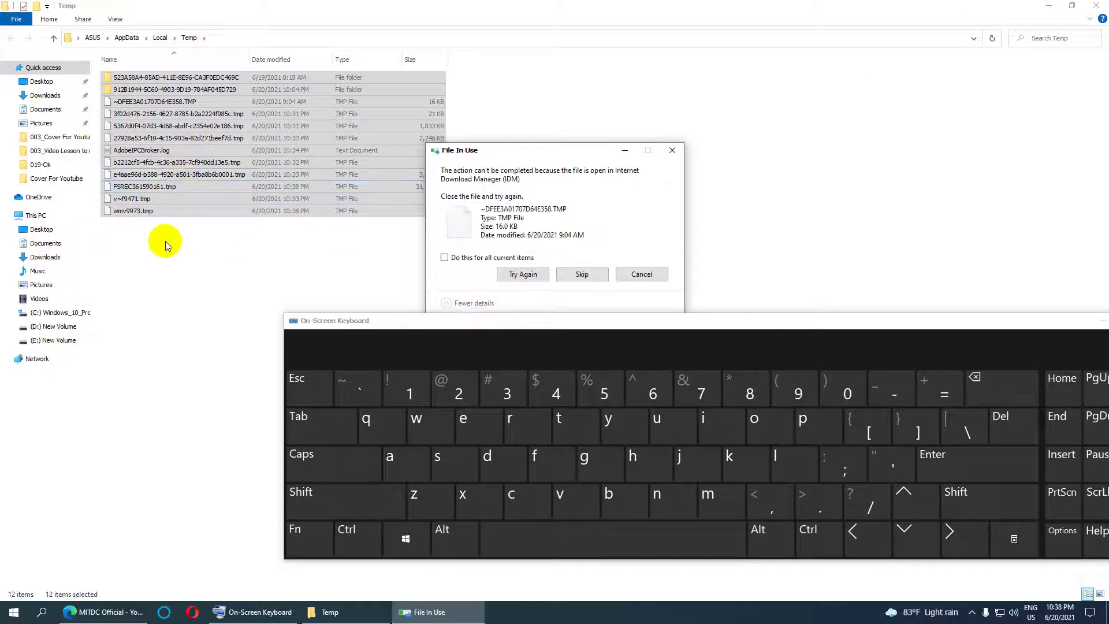
left_click(446, 257)
left_click(502, 274)
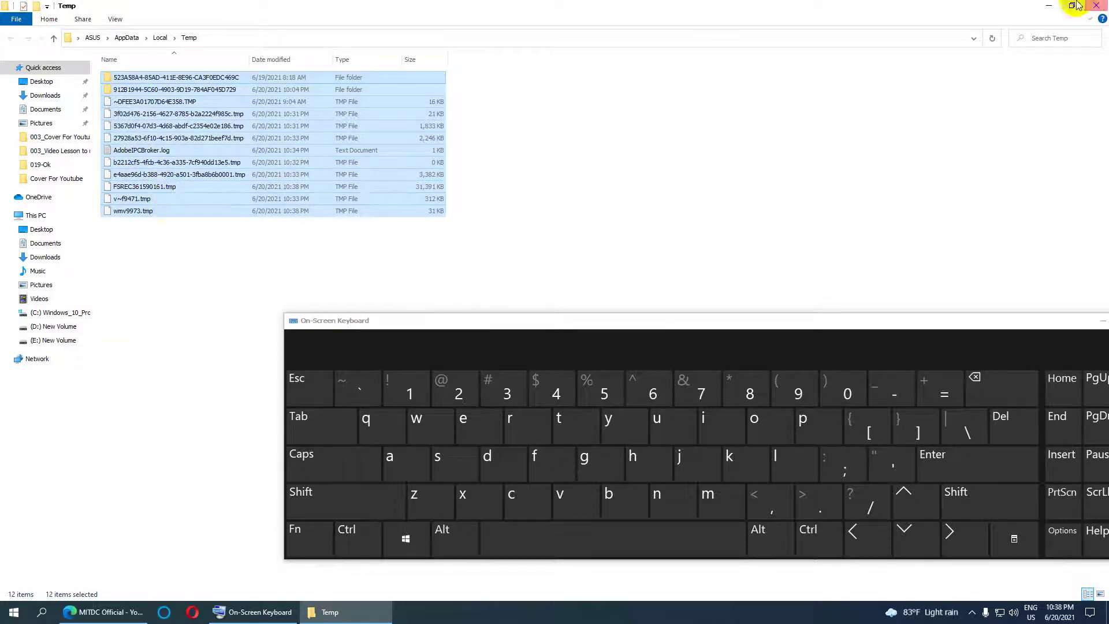
left_click(1098, 6)
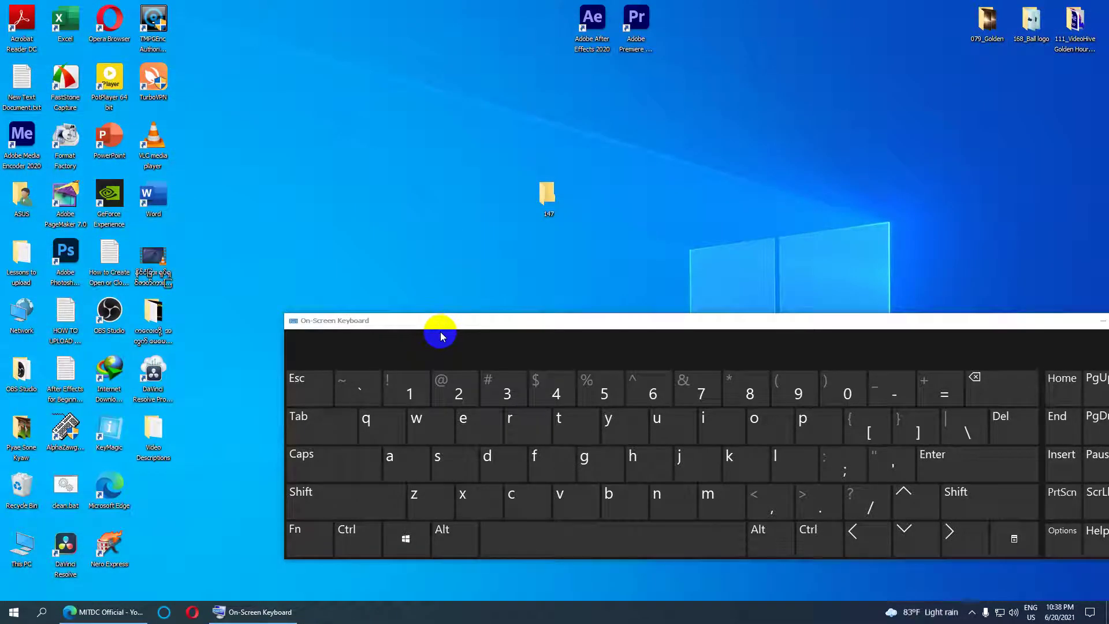
Open the Run dialog with the On-Screen Keyboard, place it above the keyboard, and open the temp folder.
left_click(428, 546)
left_click(507, 438)
left_click(519, 424)
left_click(437, 226)
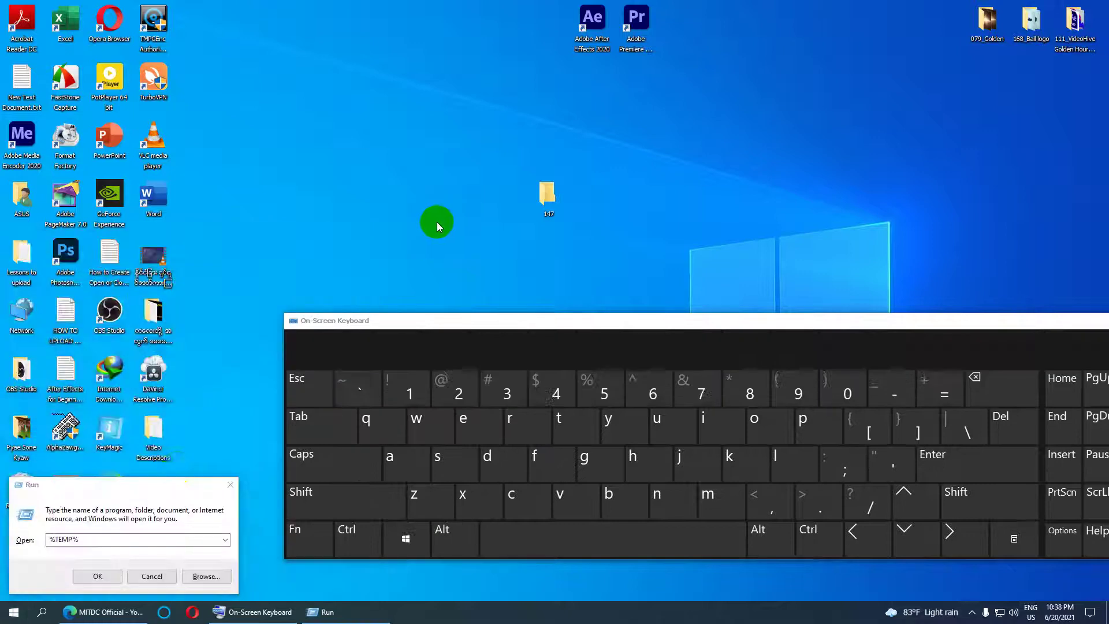
left_click_drag(156, 487, 731, 164)
type("temp")
left_click_drag(647, 215, 553, 215)
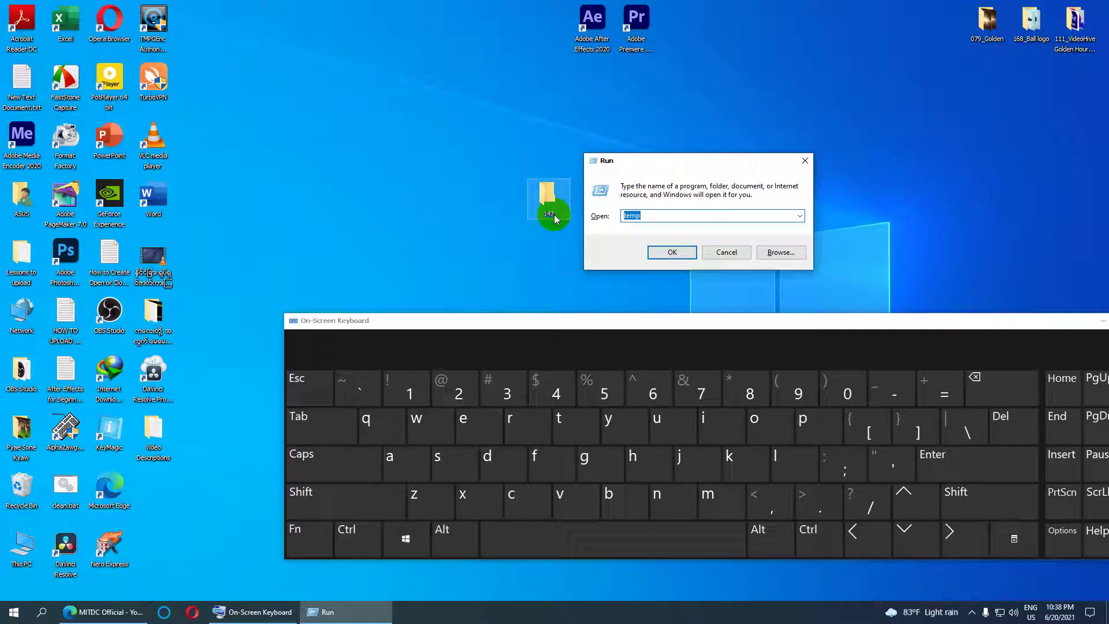
left_click(673, 254)
Try to delete all log files in the Windows Temp folder, skipping every file in use, and close the window.
left_click_drag(133, 133, 164, 65)
left_click(49, 17)
left_click(220, 52)
left_click(444, 258)
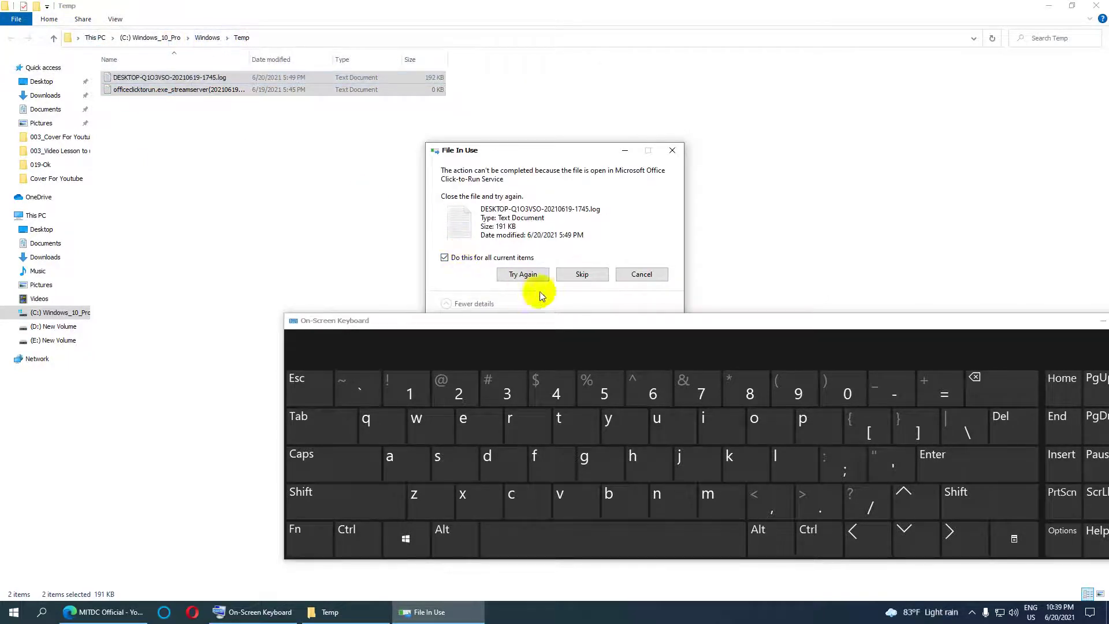
left_click(574, 275)
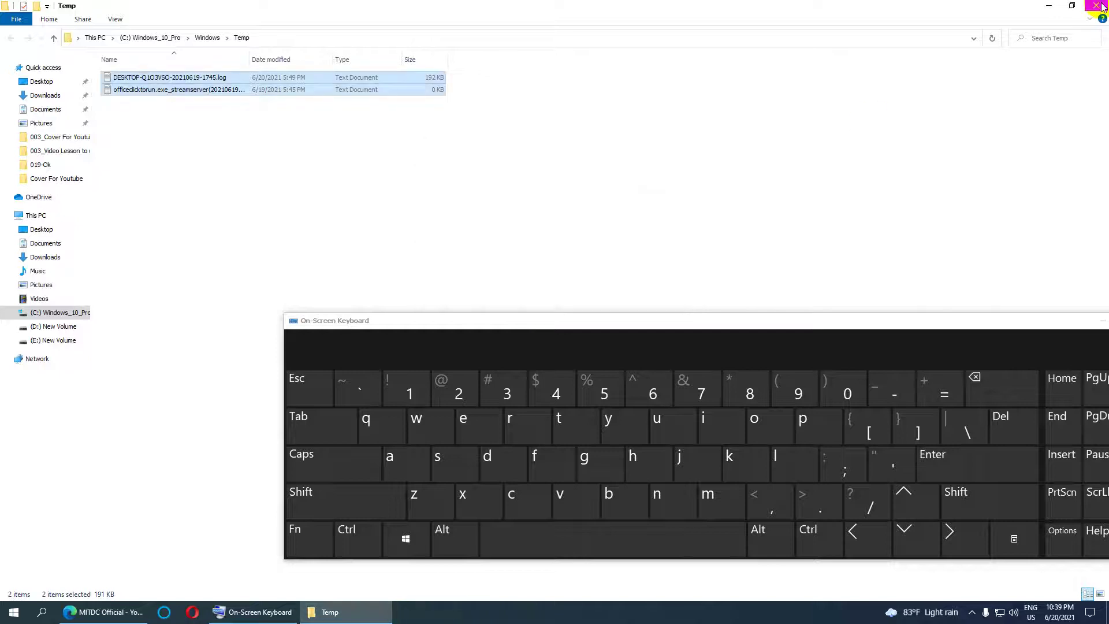
left_click(1102, 7)
Move the 147 folder up and to the left on the desktop and place the On-Screen Keyboard just below it.
right_click(436, 128)
left_click(457, 149)
left_click(549, 203)
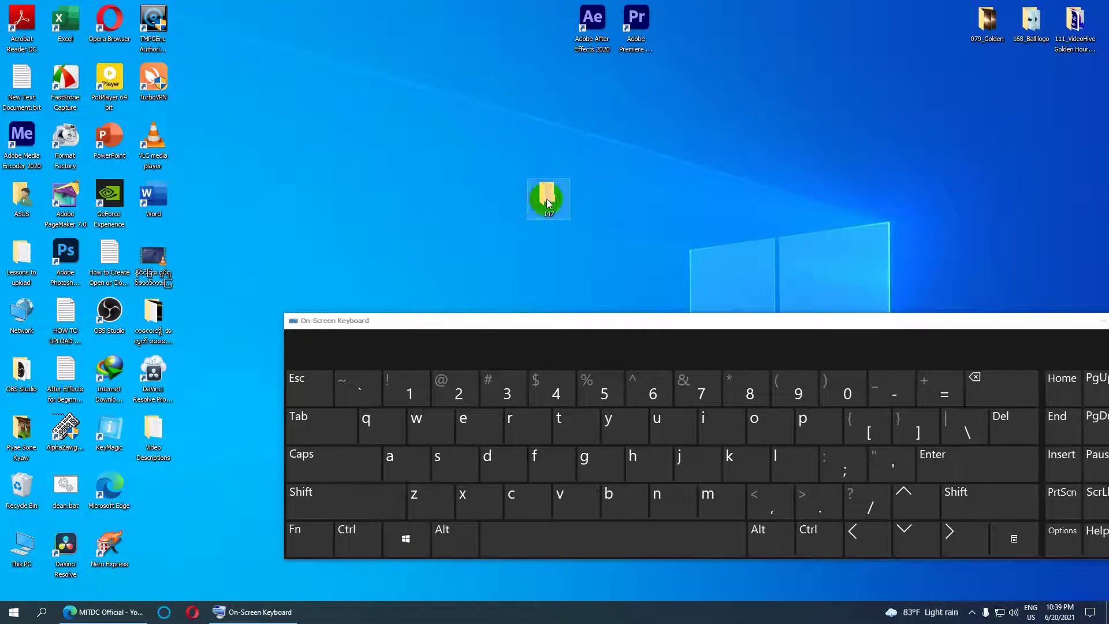
left_click_drag(549, 202, 480, 102)
left_click_drag(523, 319, 435, 153)
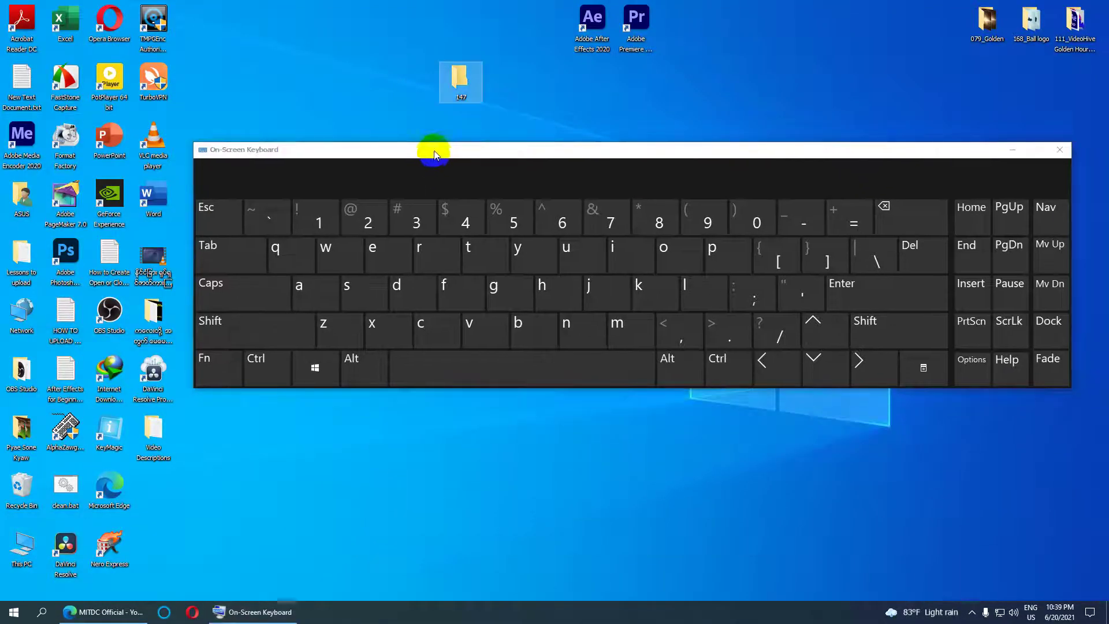
Open the Run dialog using the Windows+R combination on the On-Screen Keyboard and place it beneath the keyboard.
left_click(266, 364)
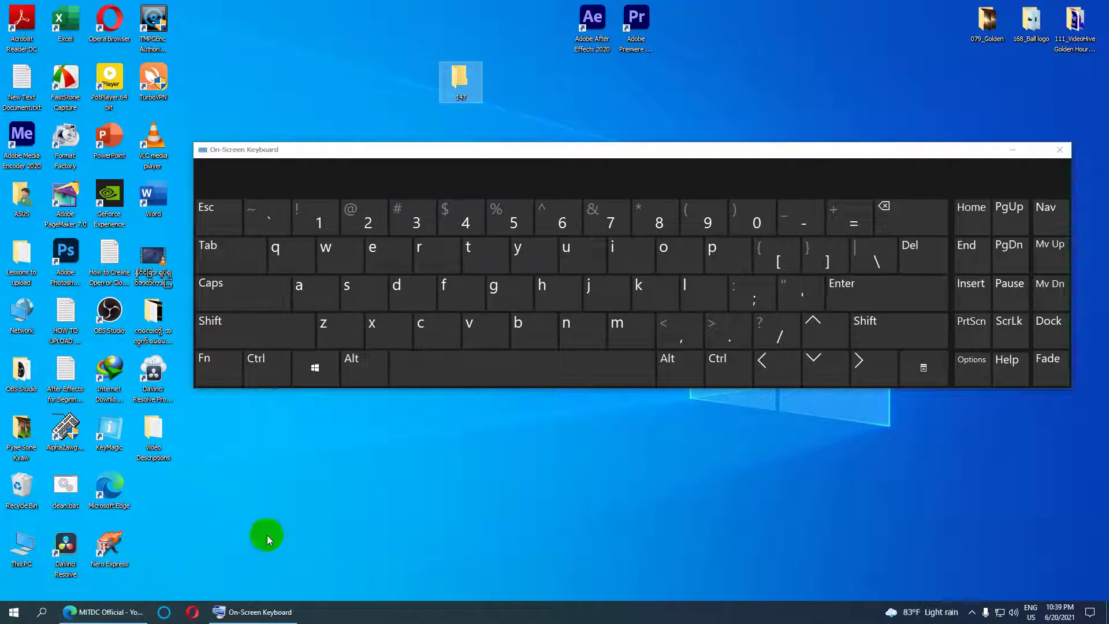
key("ctrl")
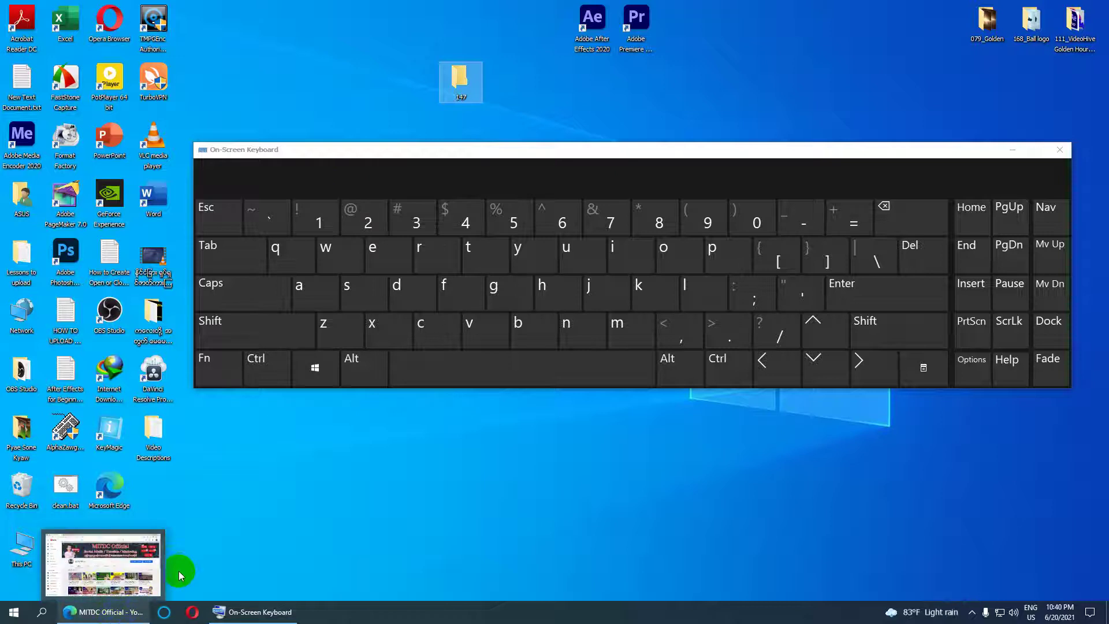
left_click(406, 246)
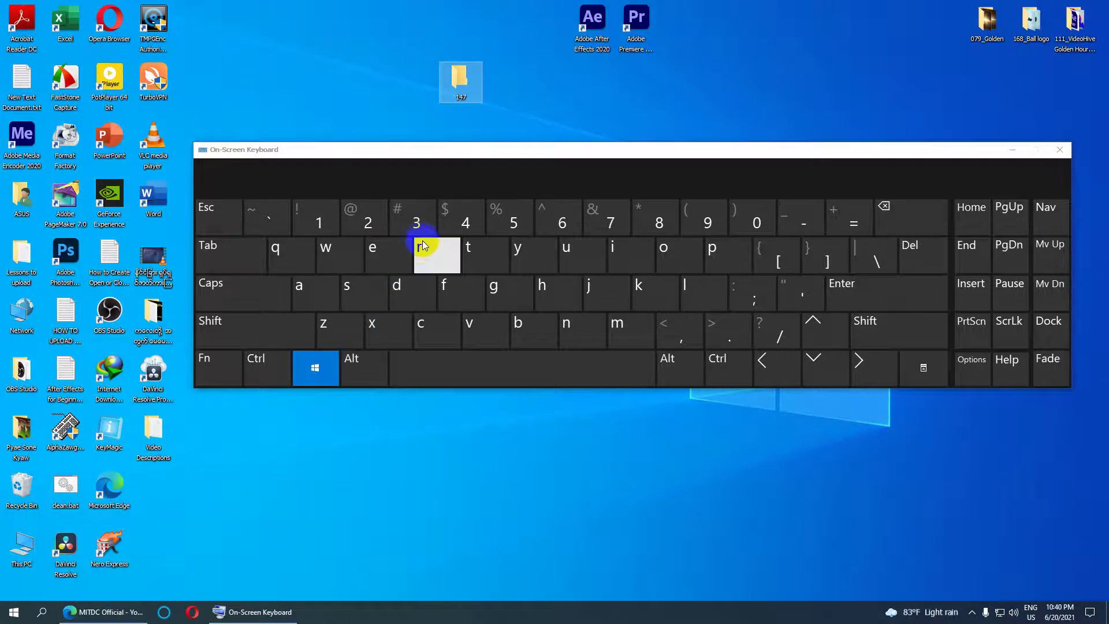
key("super+r")
key("super")
left_click(441, 455)
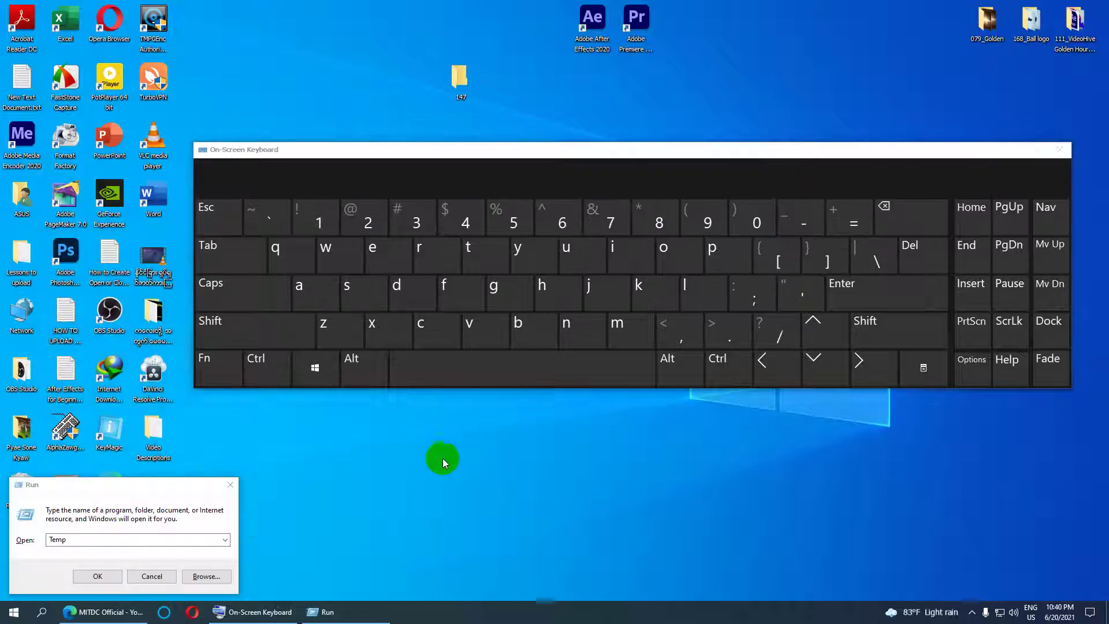
left_click_drag(154, 478, 645, 420)
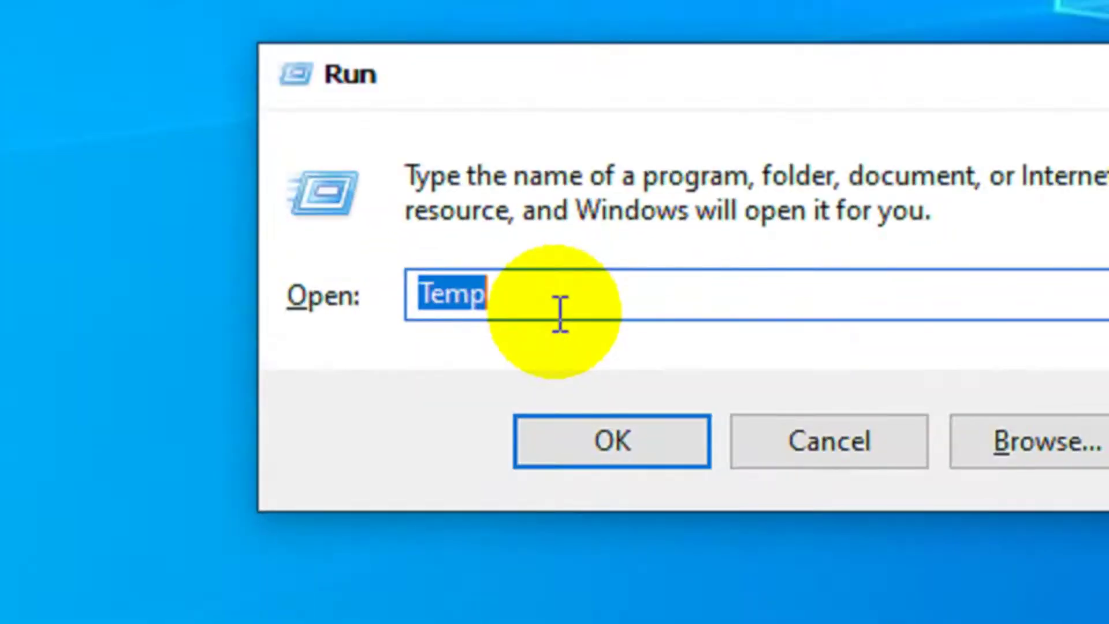
Open the PREFETCH folder through the Run dialog and shift the On-Screen Keyboard up and to the right.
type("pre")
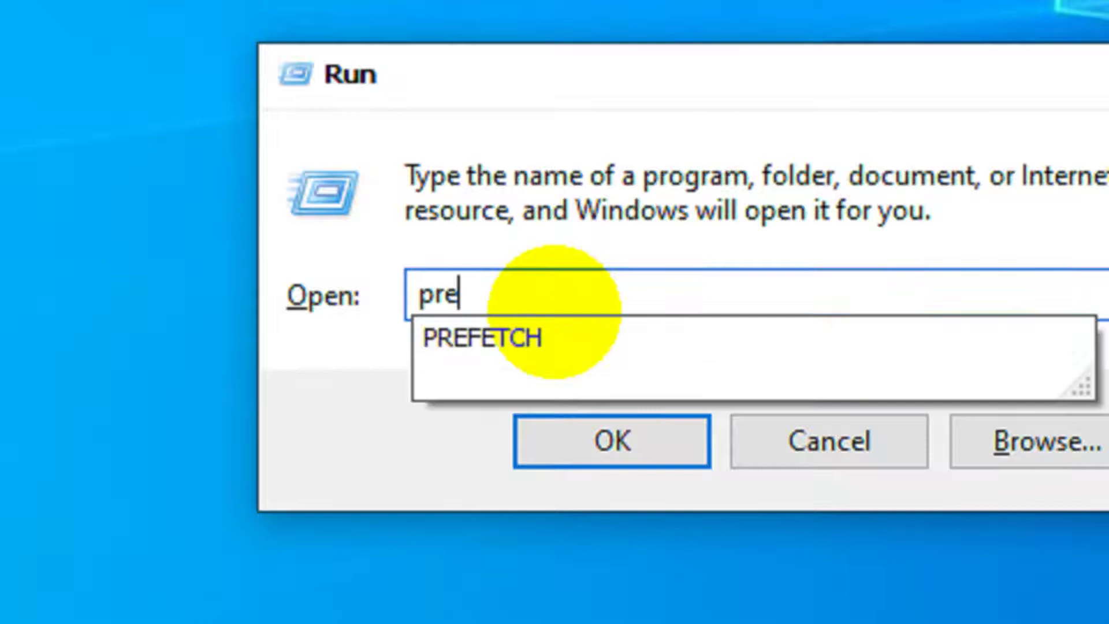
key("Down")
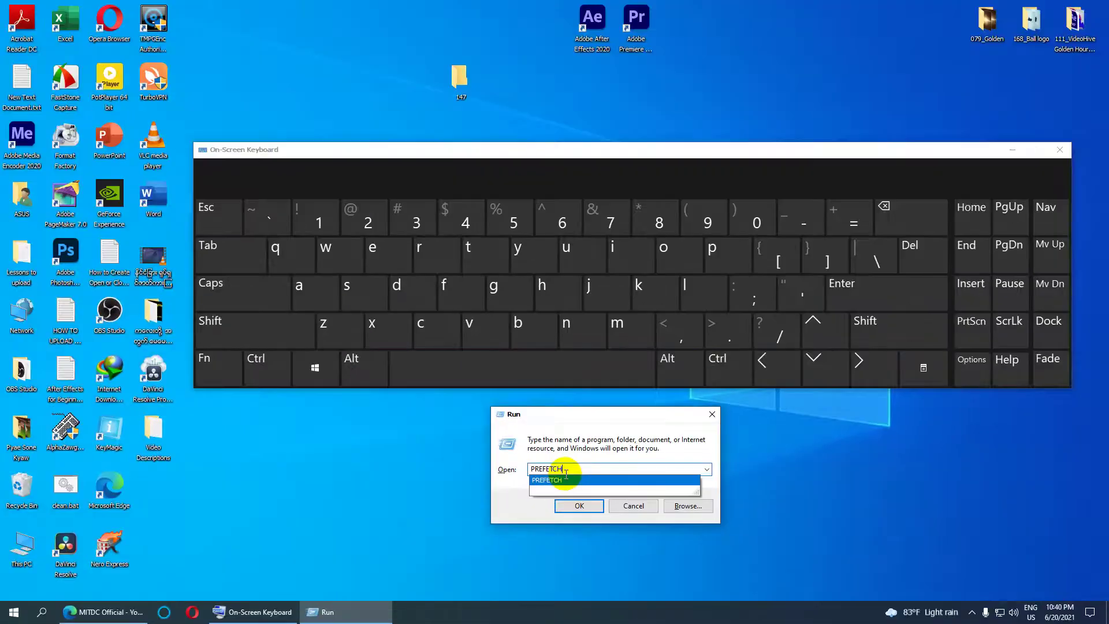
key("Return")
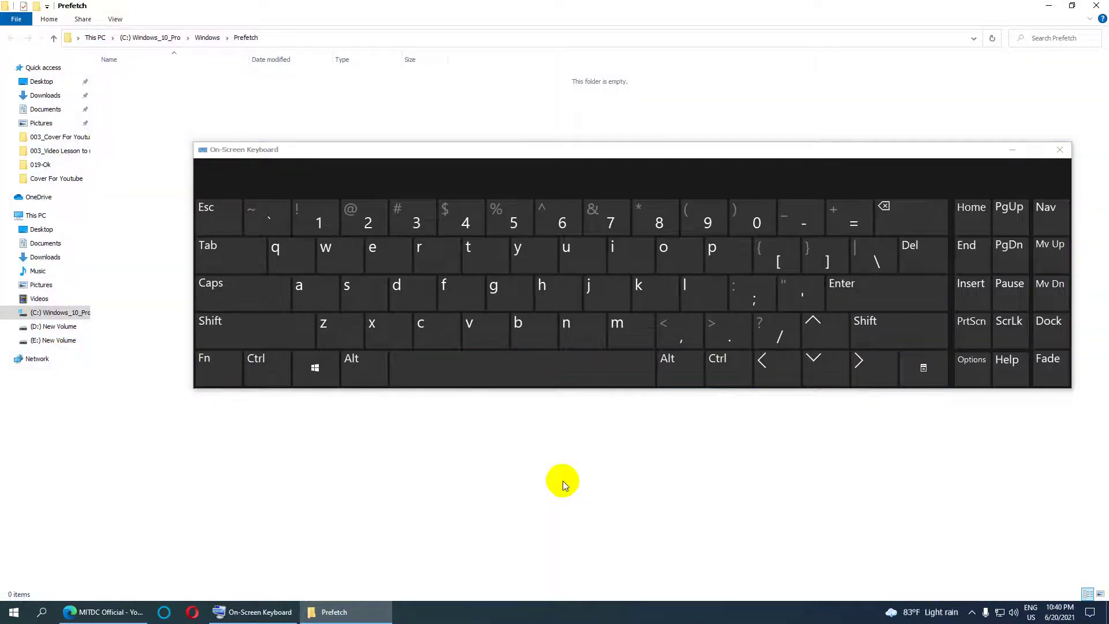
left_click_drag(355, 150, 416, 117)
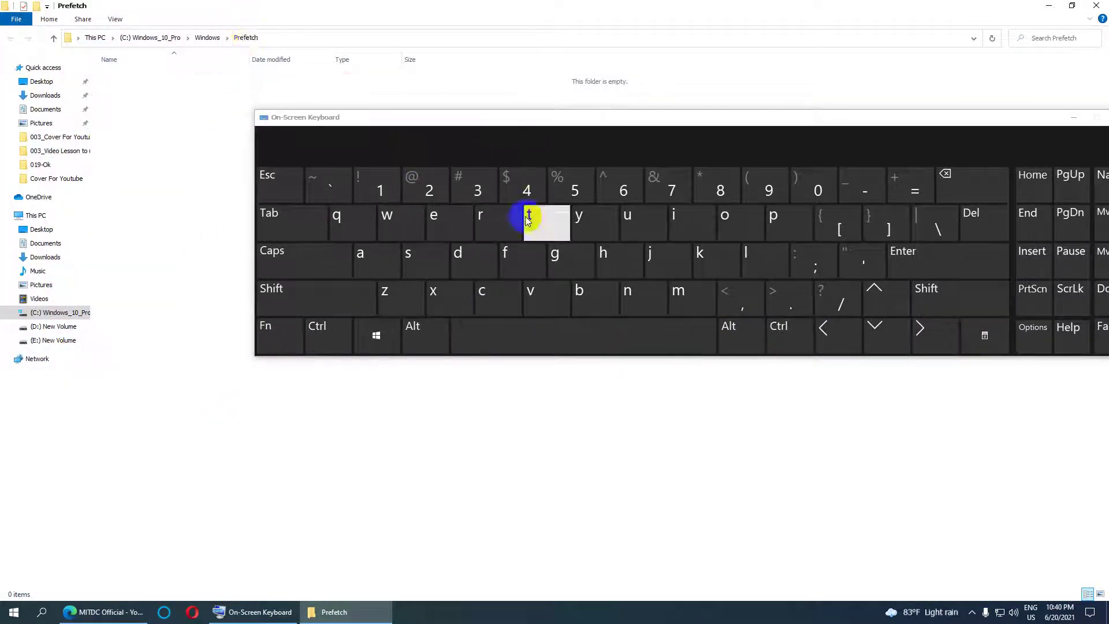
left_click(266, 154)
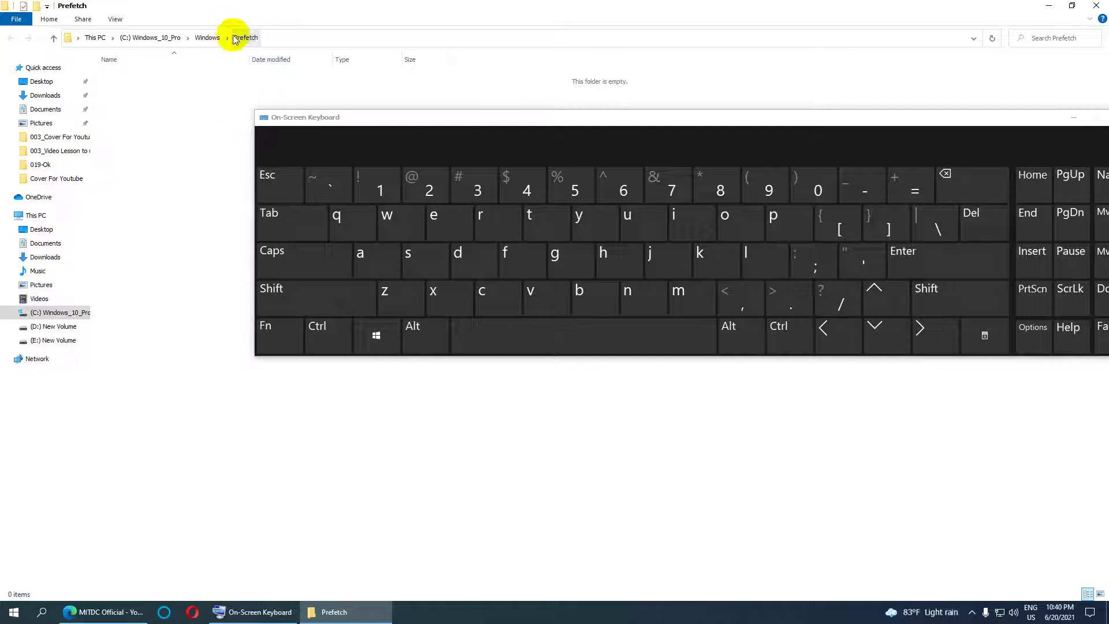
Close the Prefetch folder, then open Computer Management for This PC and place the On-Screen Keyboard below it.
left_click(1101, 7)
left_click_drag(442, 117, 432, 147)
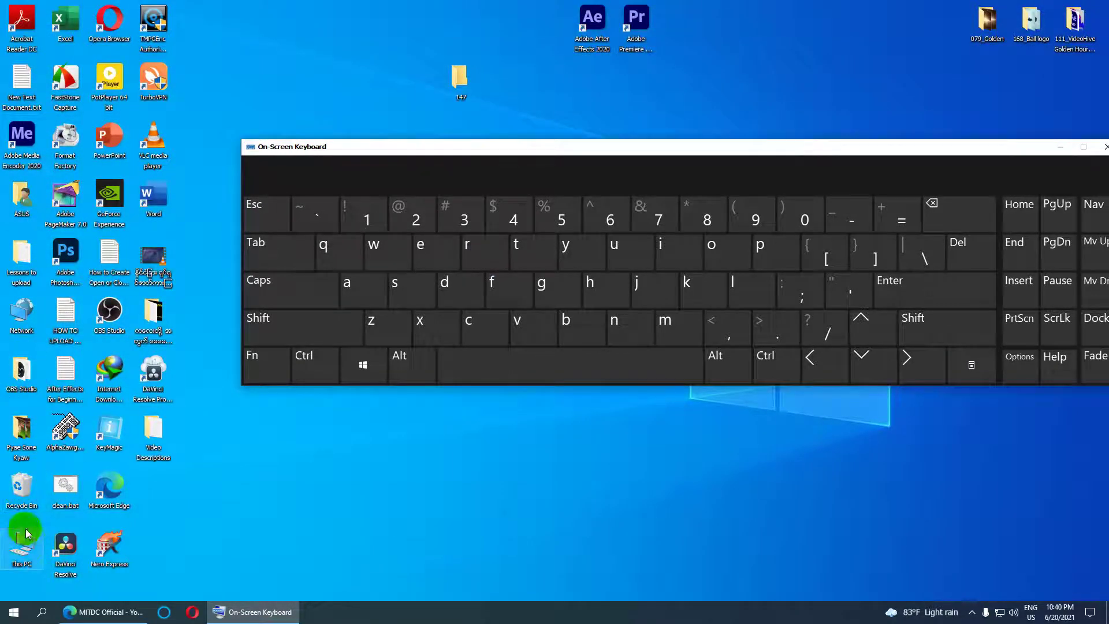
right_click(26, 552)
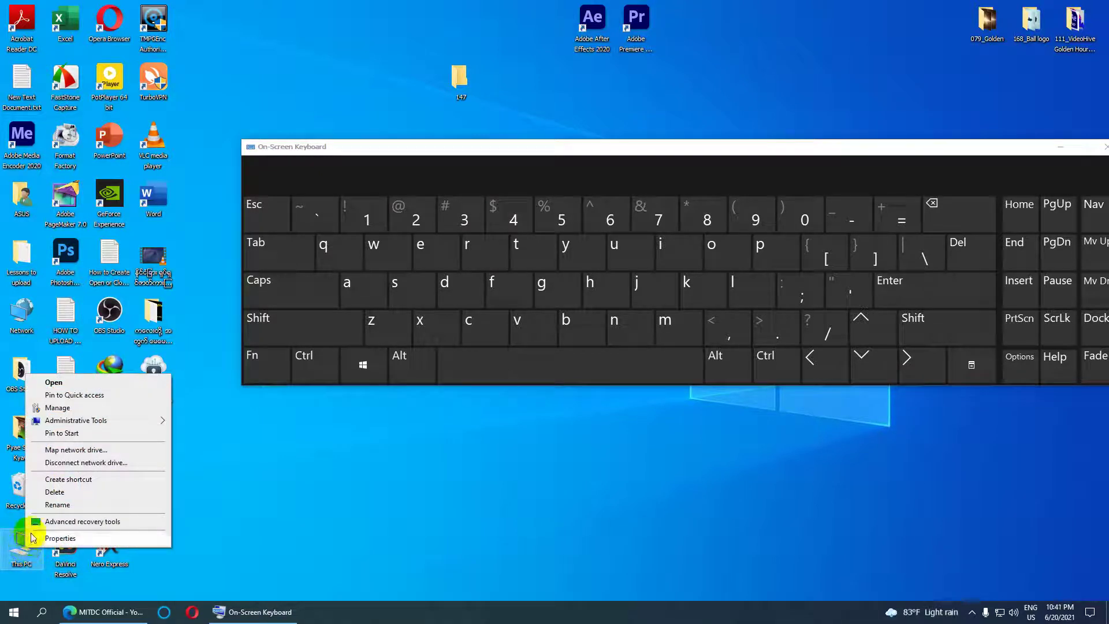
left_click(73, 408)
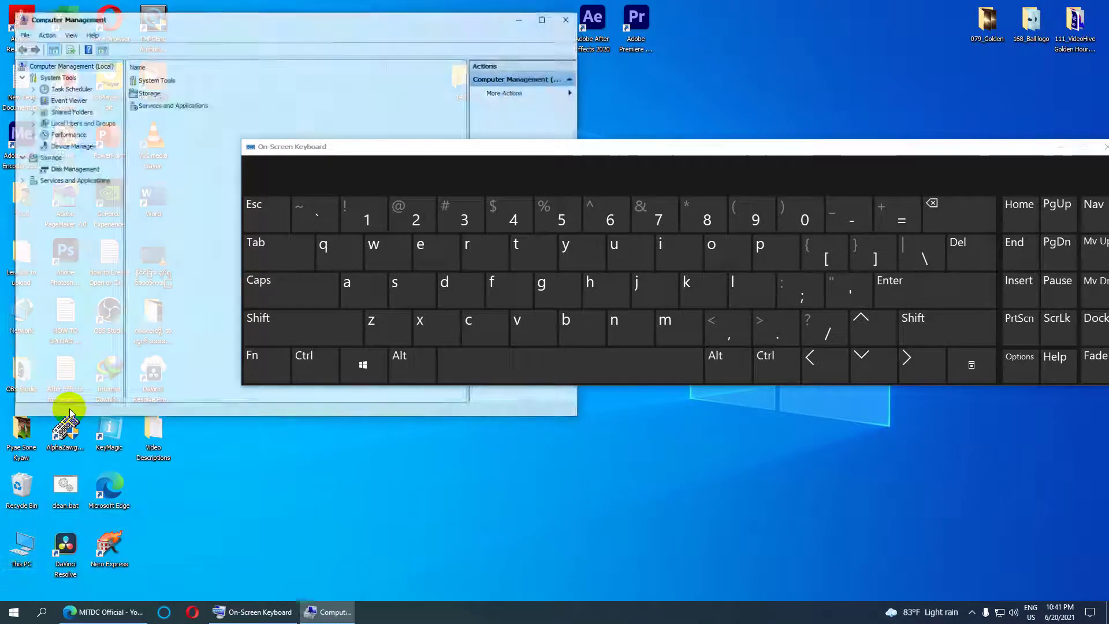
left_click_drag(312, 157, 233, 441)
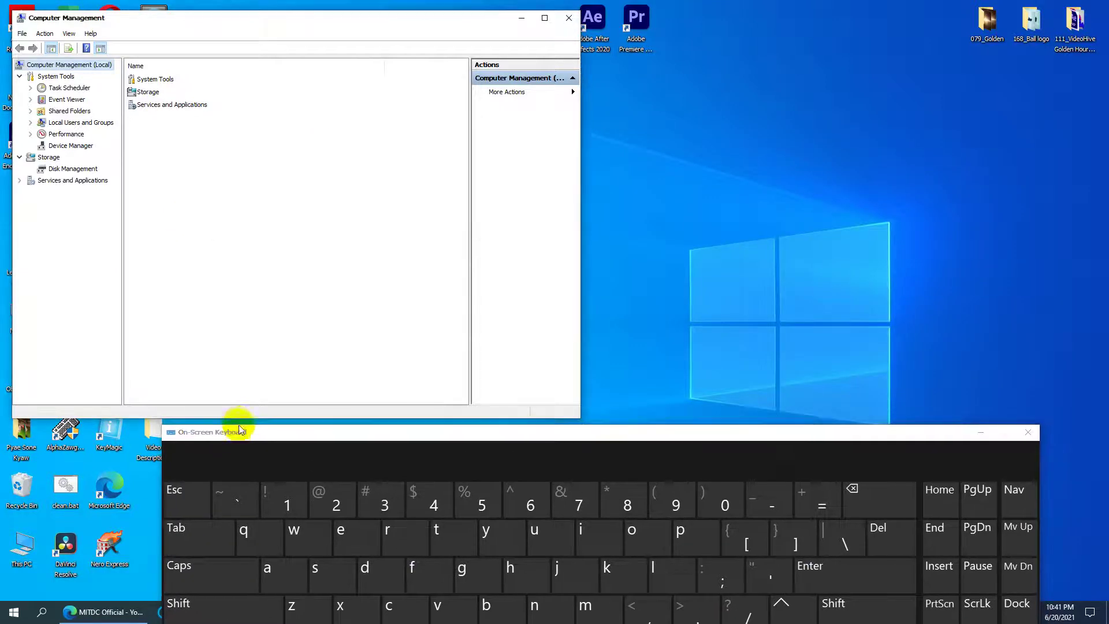
Clear the Application log in Event Viewer's Windows Logs without saving its contents.
left_click(30, 99)
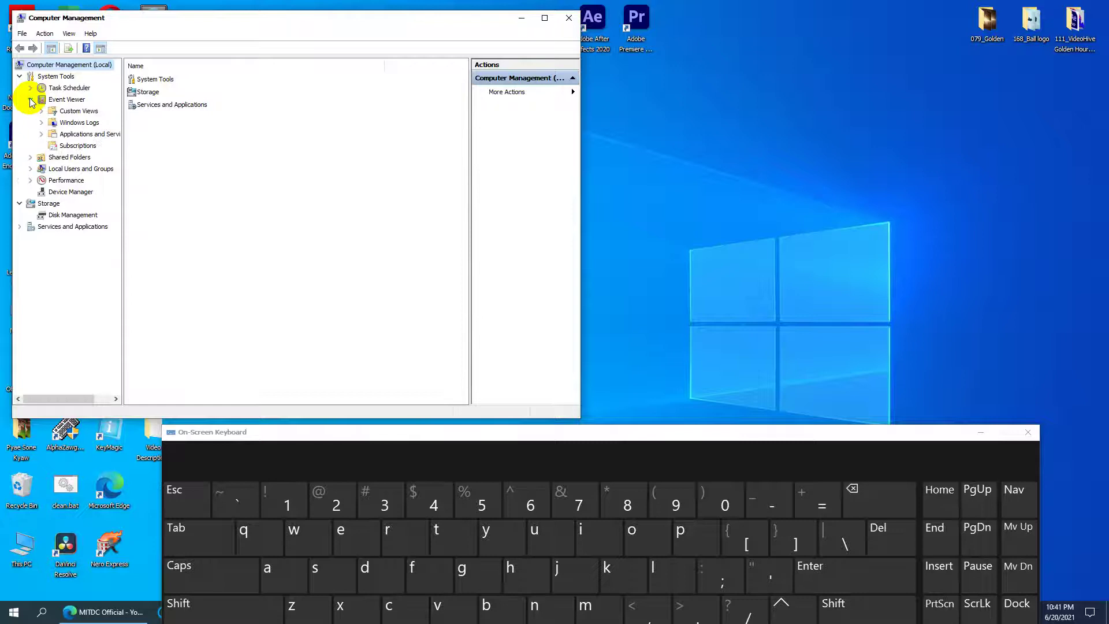
left_click(41, 123)
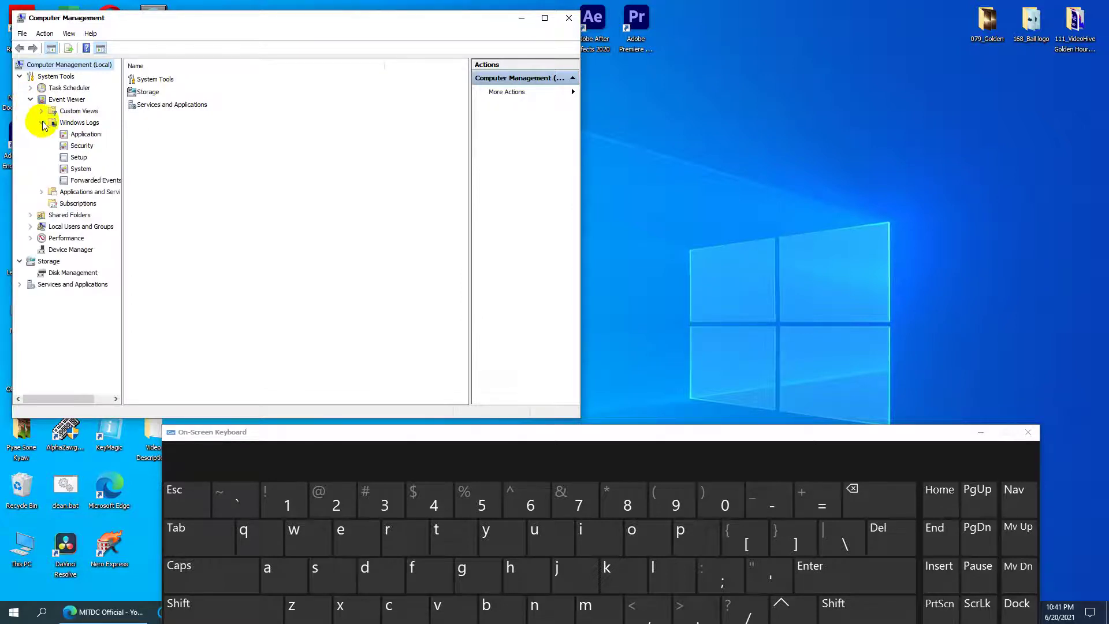
left_click(85, 135)
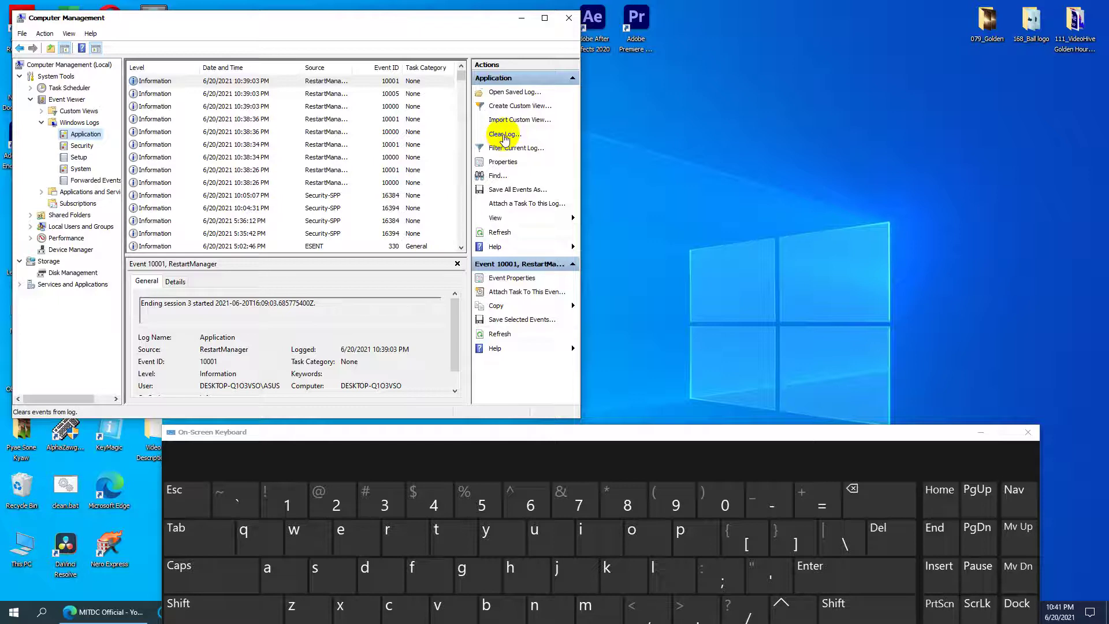
left_click(504, 137)
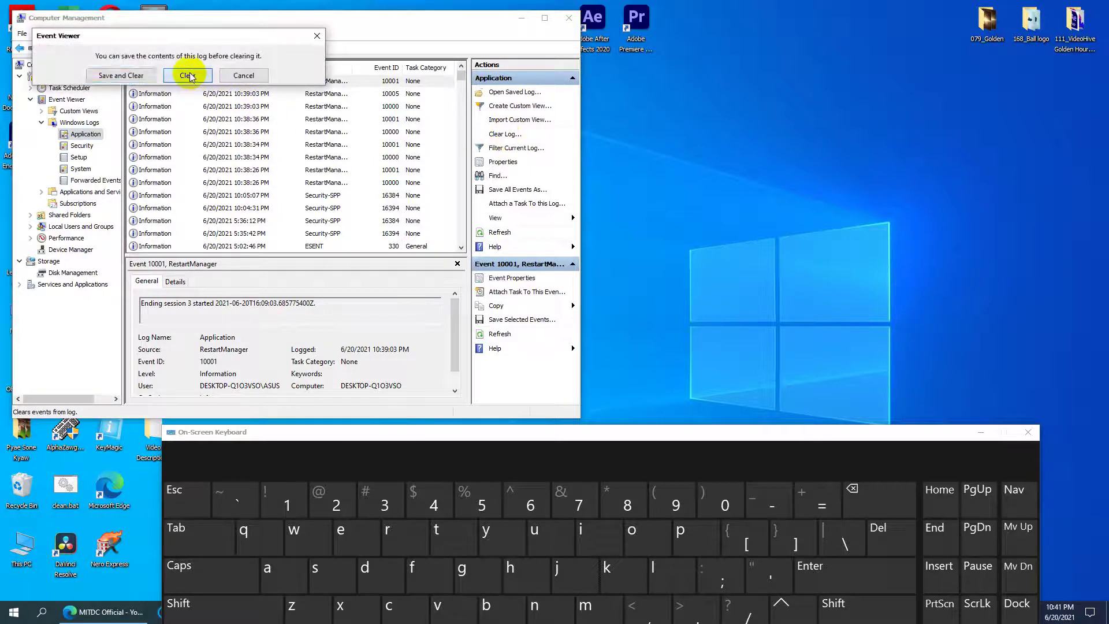
left_click(191, 76)
Clear the Security and Setup logs in Windows Logs without saving their contents.
left_click(81, 146)
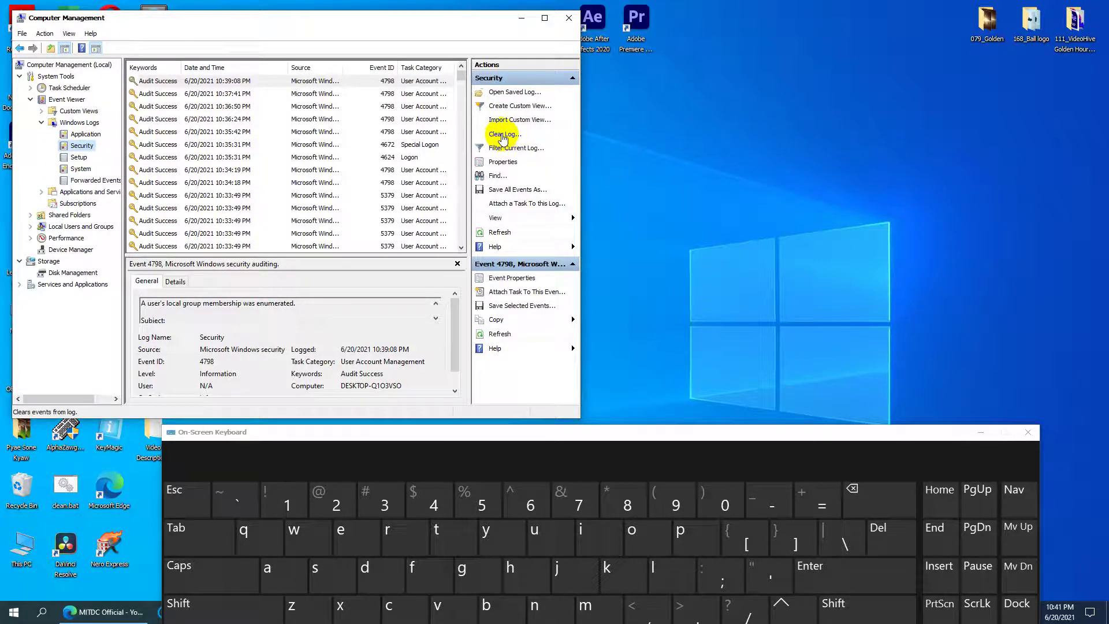
left_click(504, 136)
left_click(202, 87)
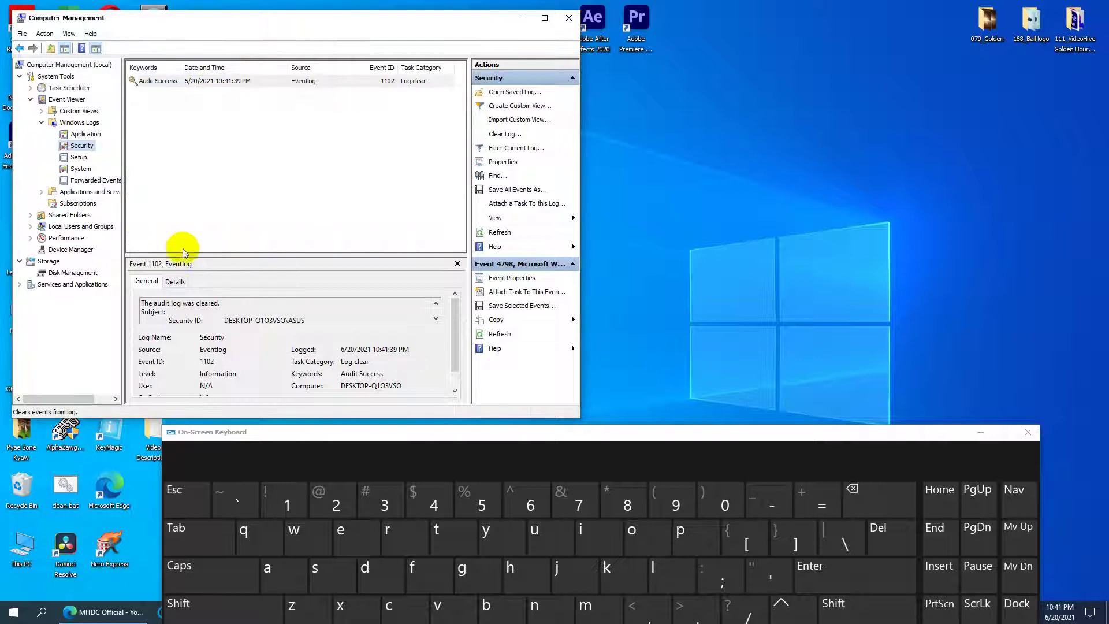
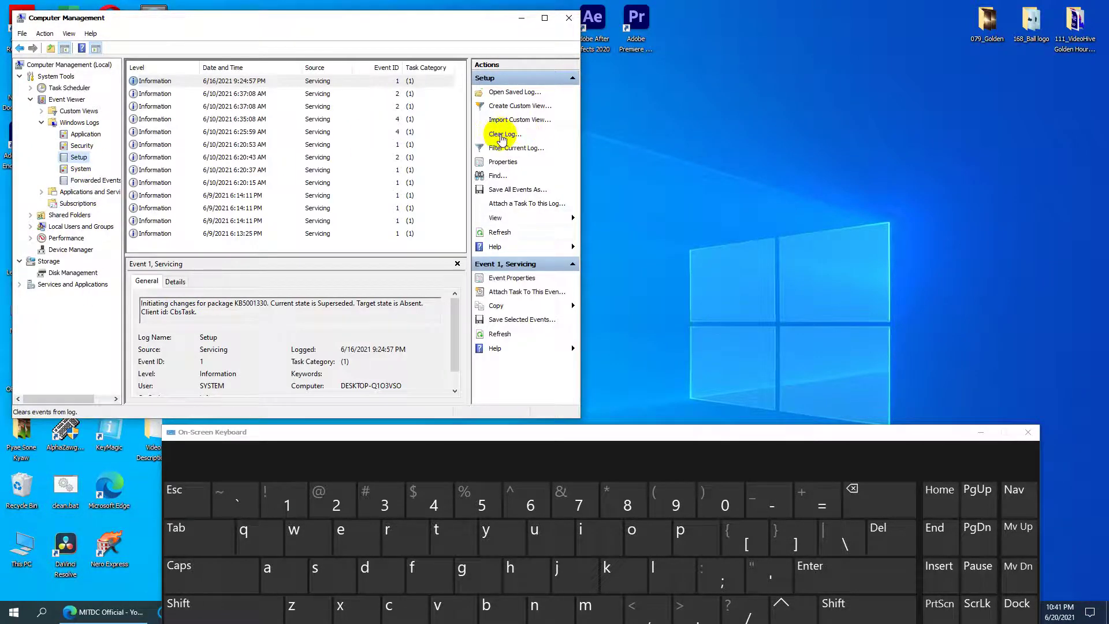
left_click(503, 137)
left_click(216, 100)
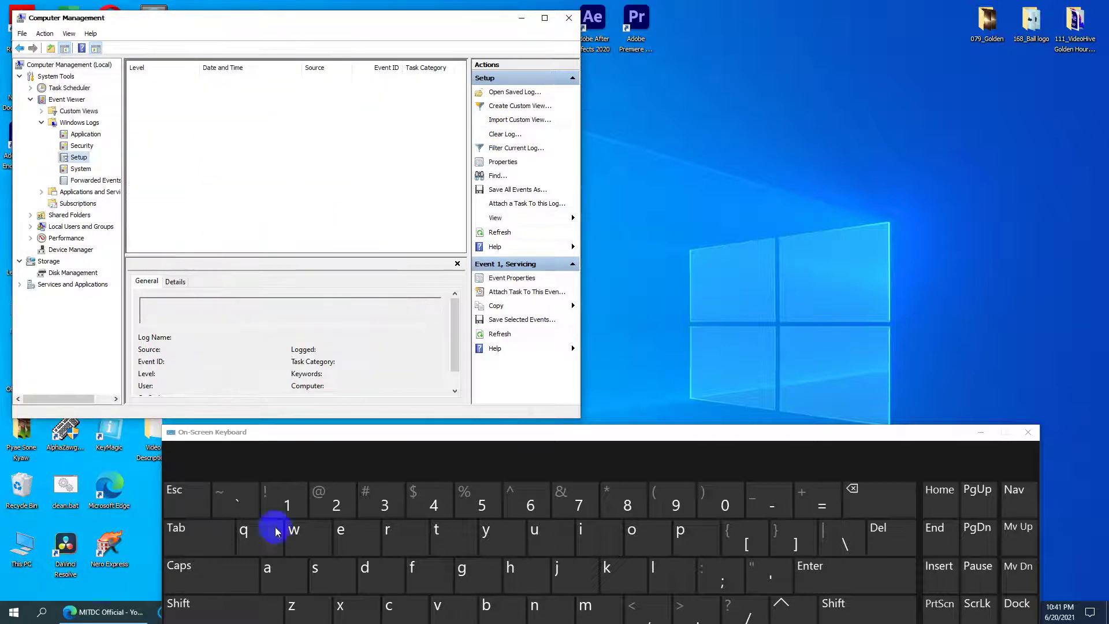
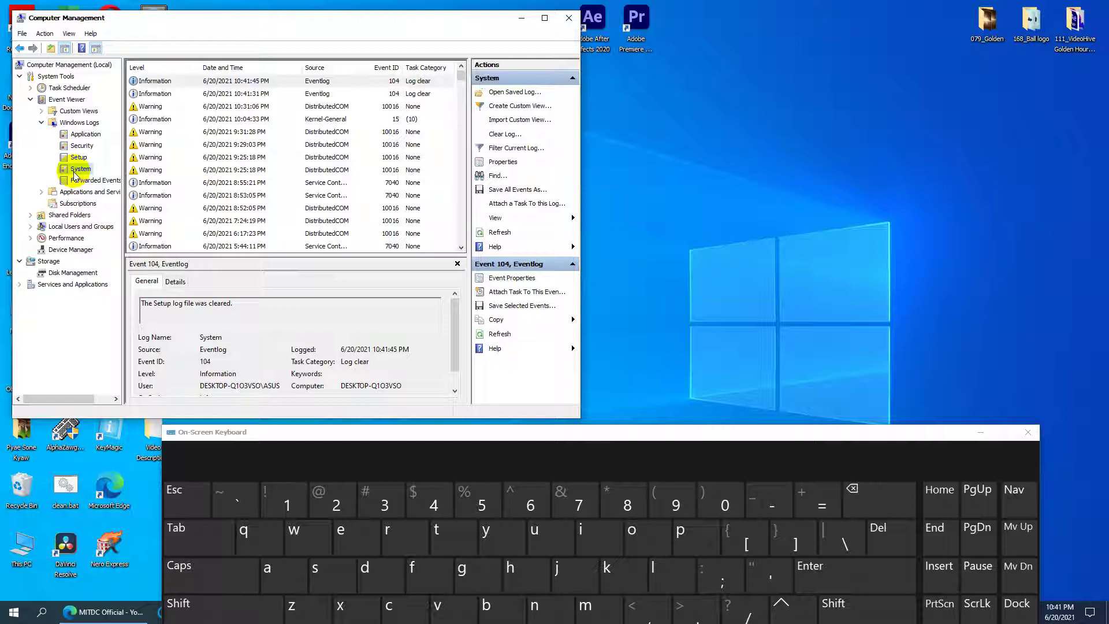
Clear the System log in Windows Logs without saving it, and check the Forwarded Events log.
left_click(503, 134)
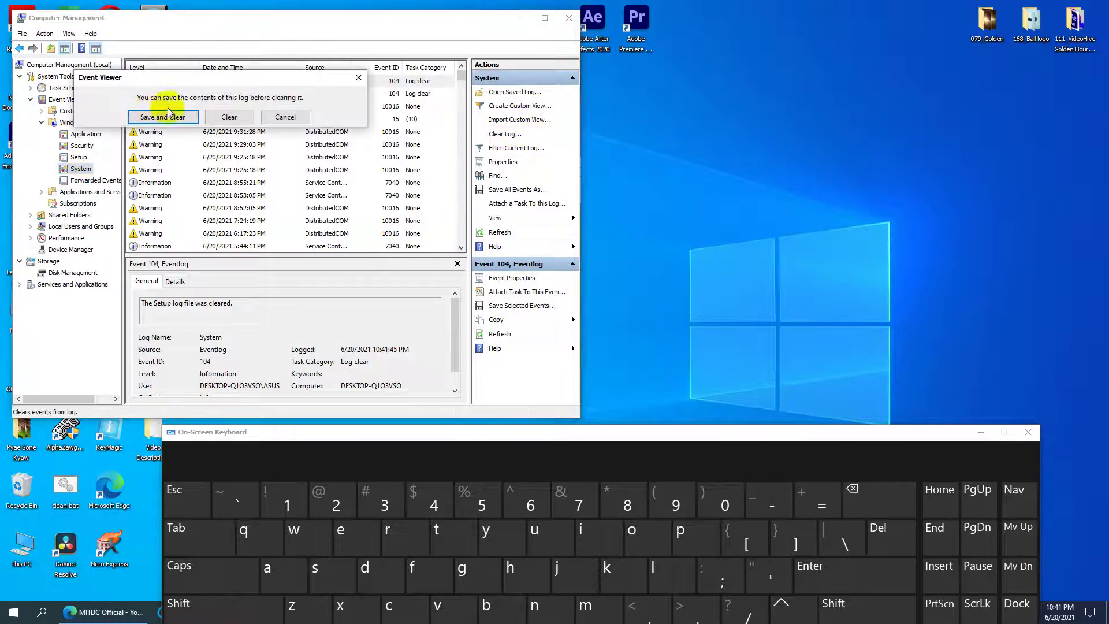
left_click(224, 118)
left_click(95, 180)
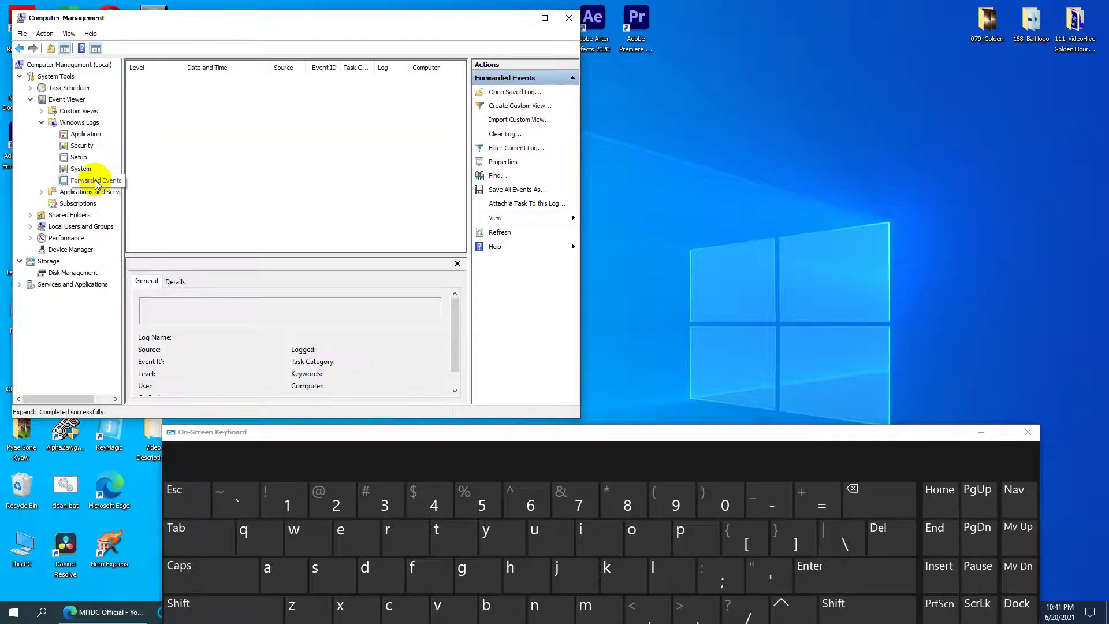
Collapse the Windows Logs and Event Viewer branches and close Computer Management.
left_click(42, 122)
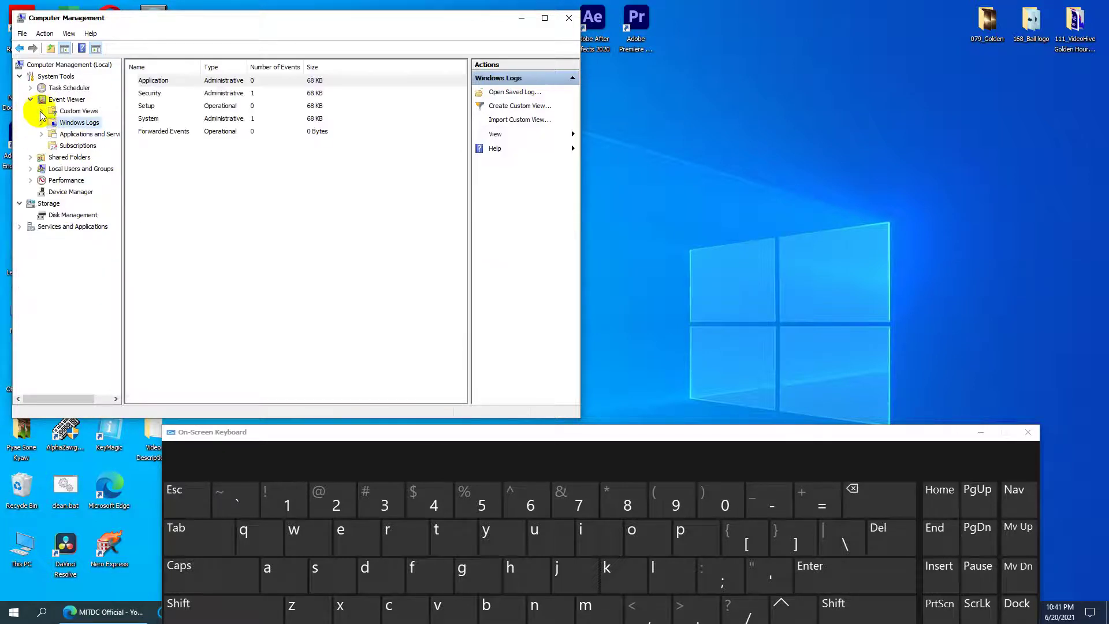
left_click(31, 99)
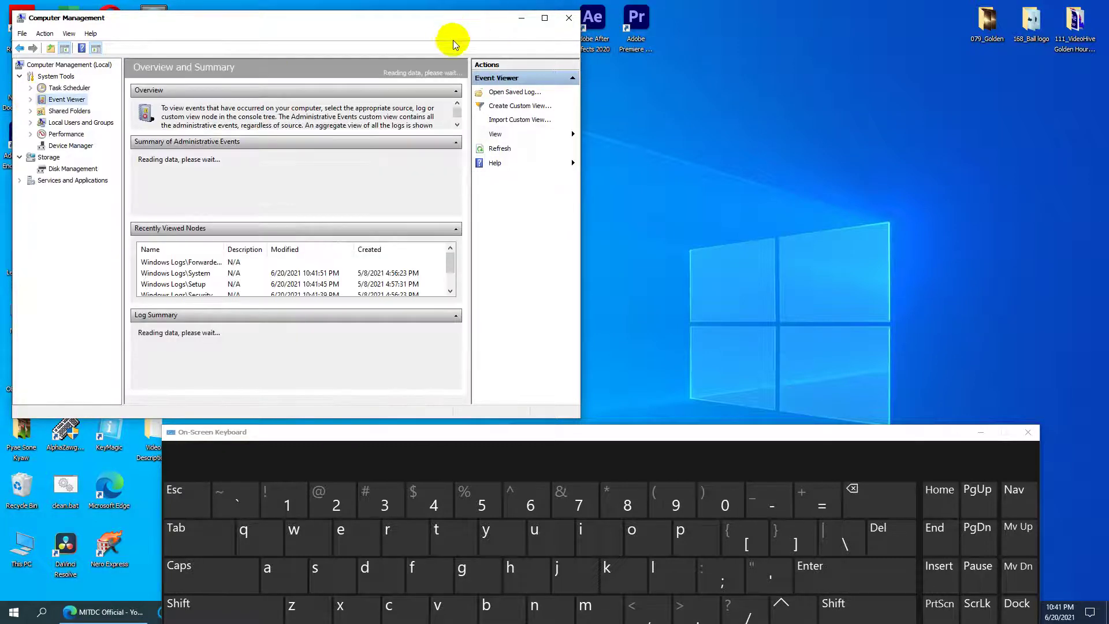
left_click(569, 18)
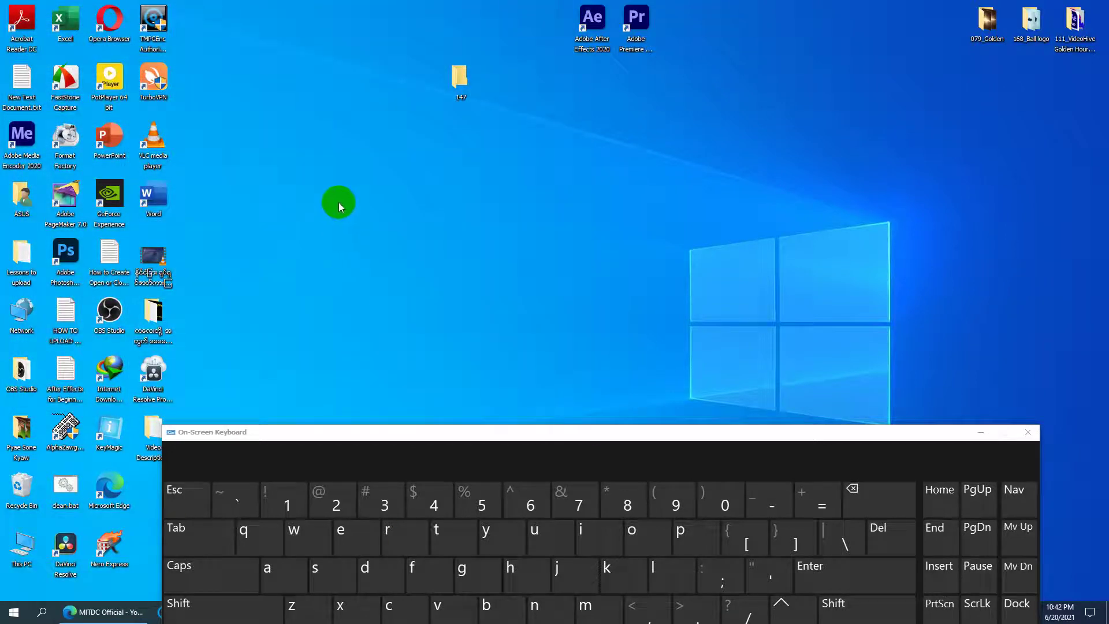
Try to empty the Recycle Bin on the desktop.
right_click(30, 475)
left_click(64, 498)
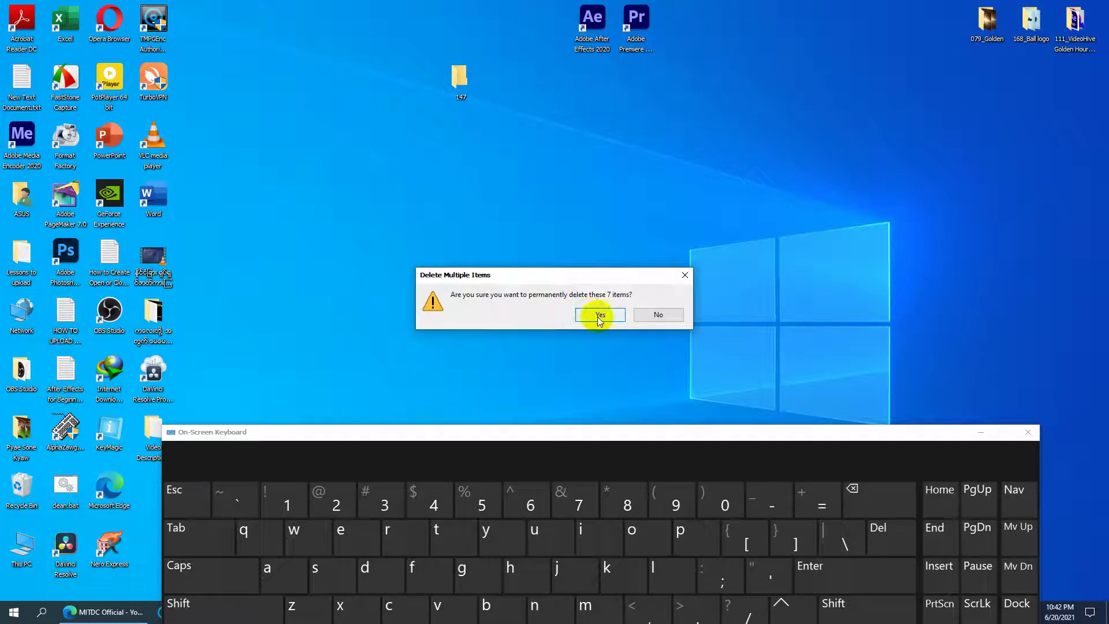
left_click(684, 275)
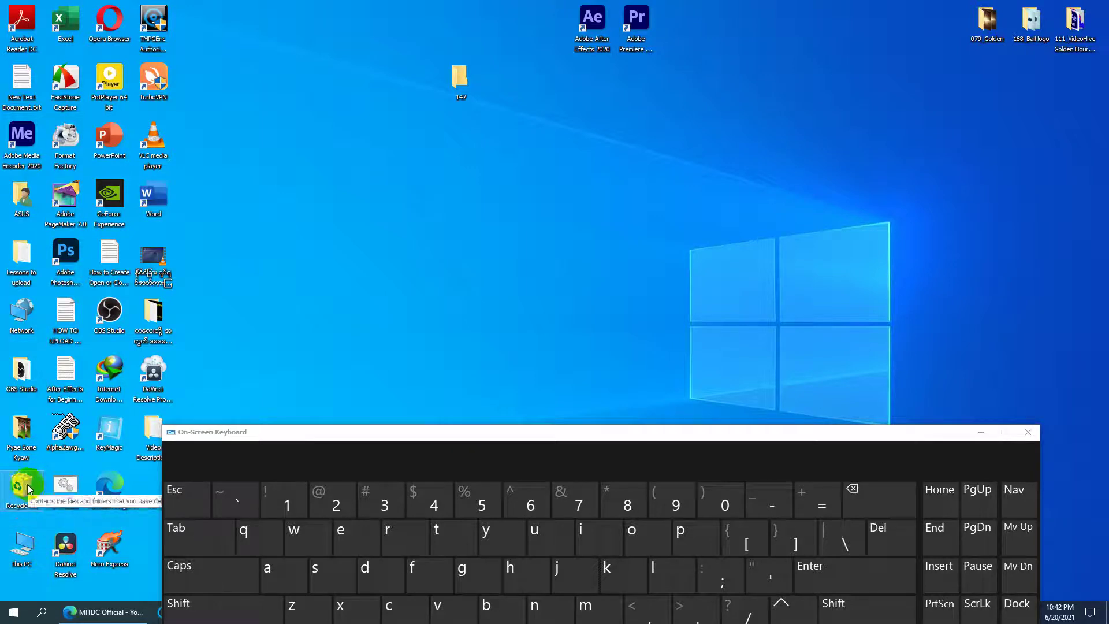
Open the (C:) Windows_10_Pro drive from This PC and search it for CFA.
left_click(24, 553)
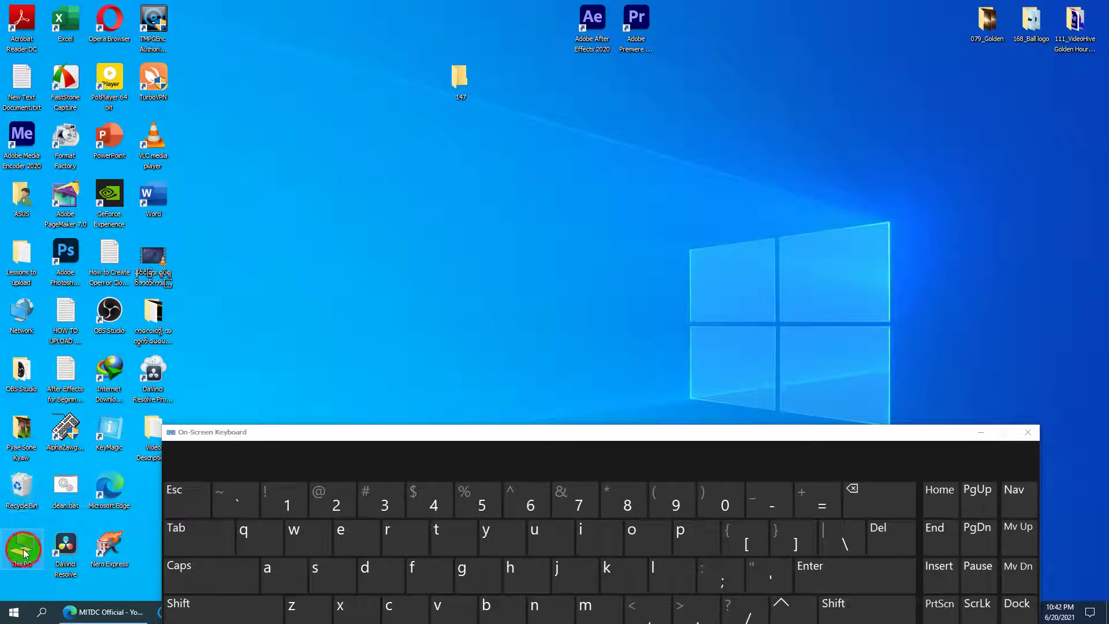
double_click(24, 554)
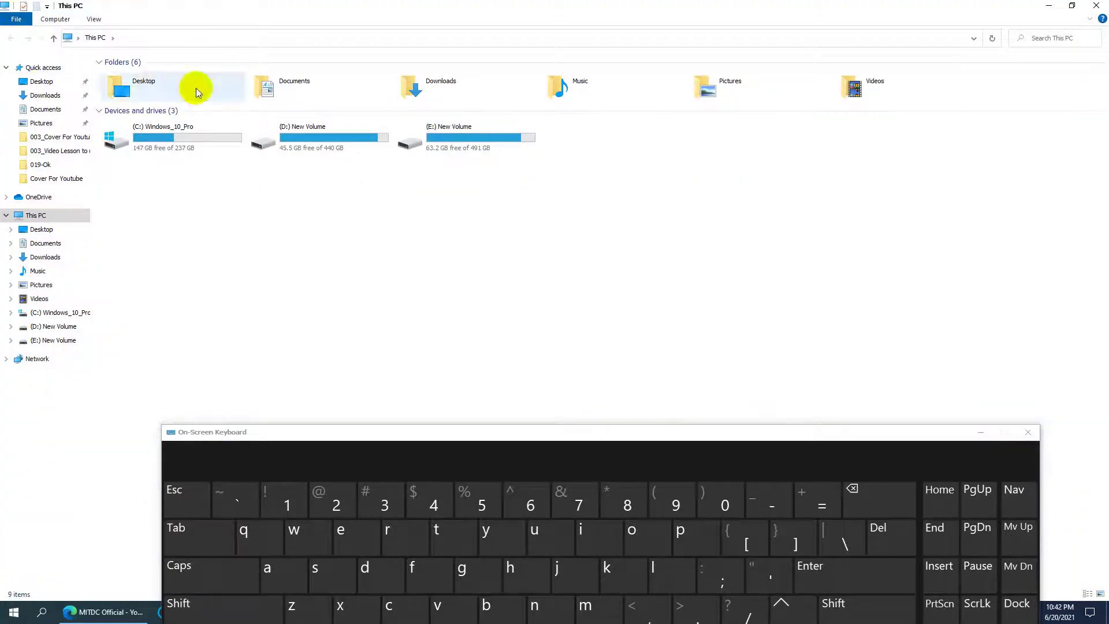
double_click(169, 141)
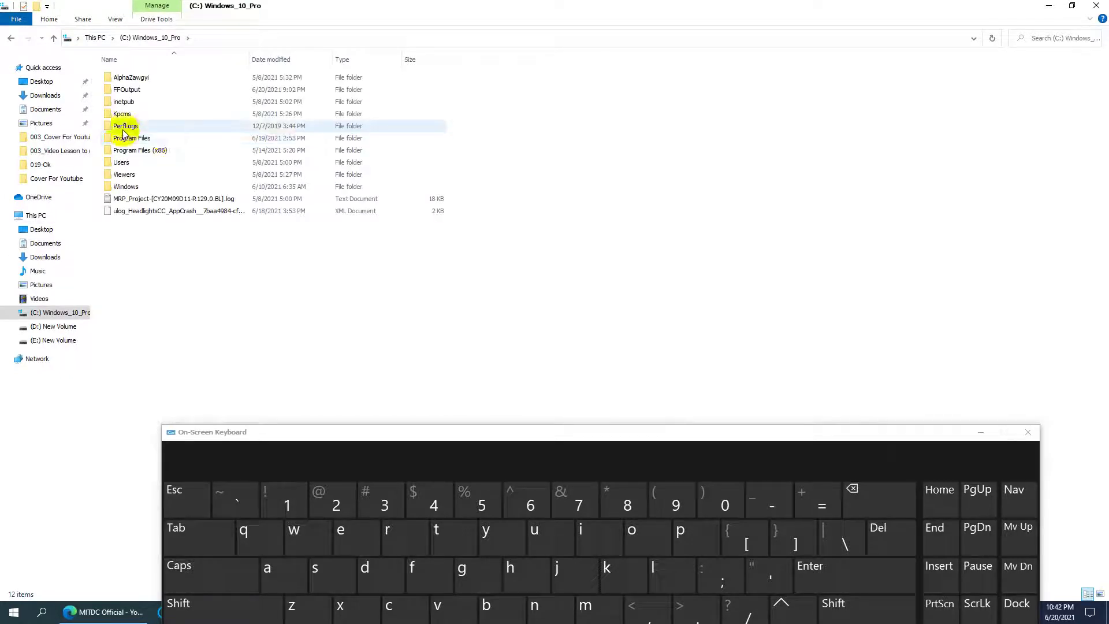
left_click(1039, 40)
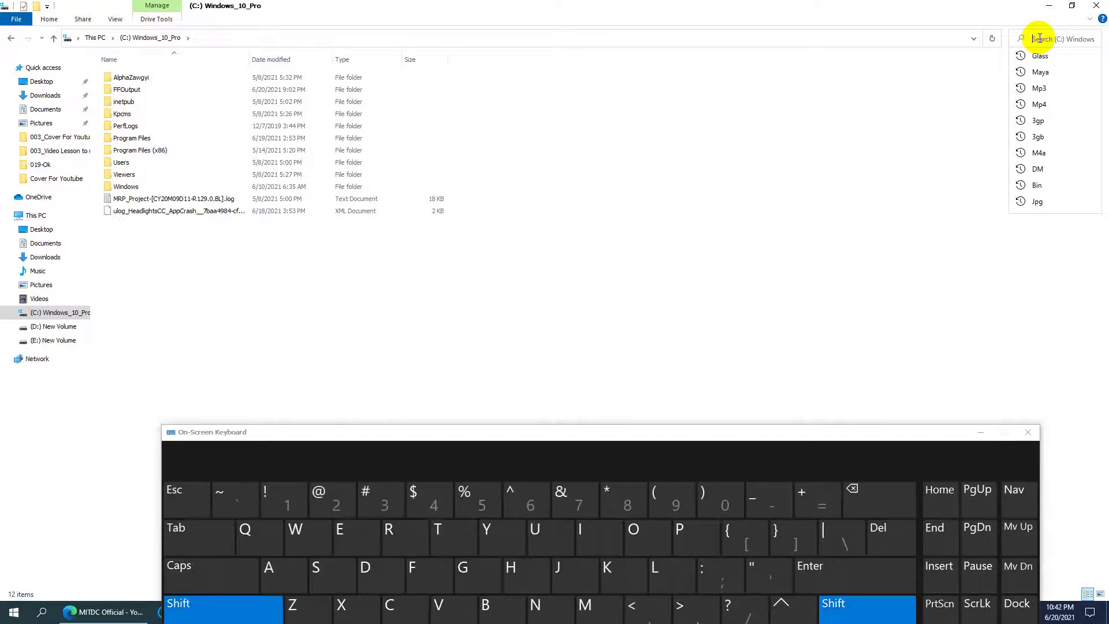
type("D")
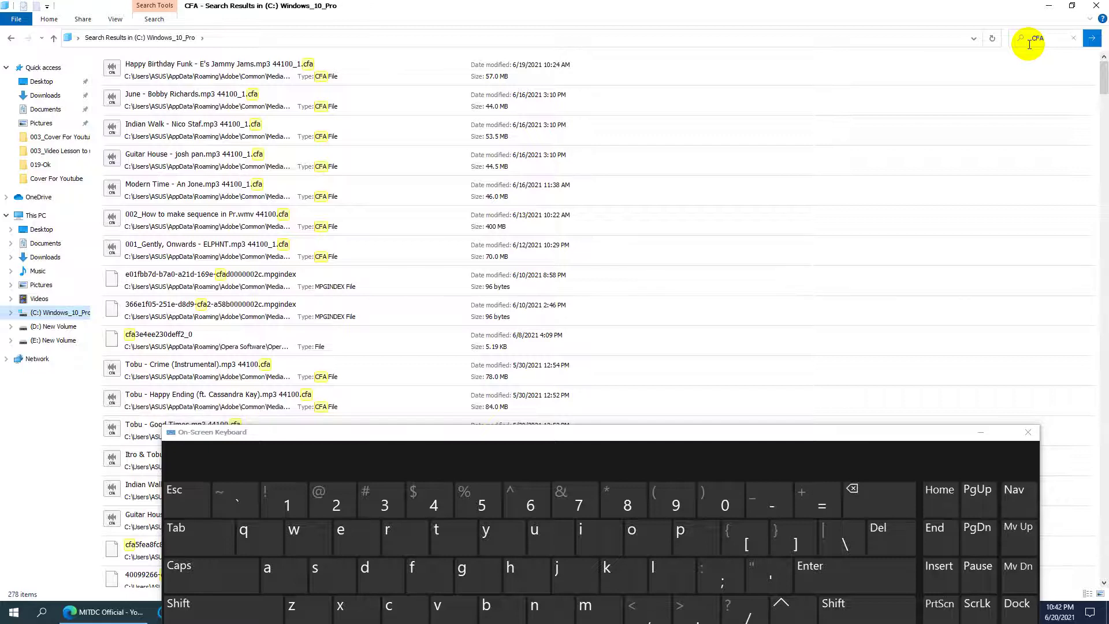
Look through the CFA search results down to the last file and back to the first, minimizing the On-Screen Keyboard.
left_click(144, 70)
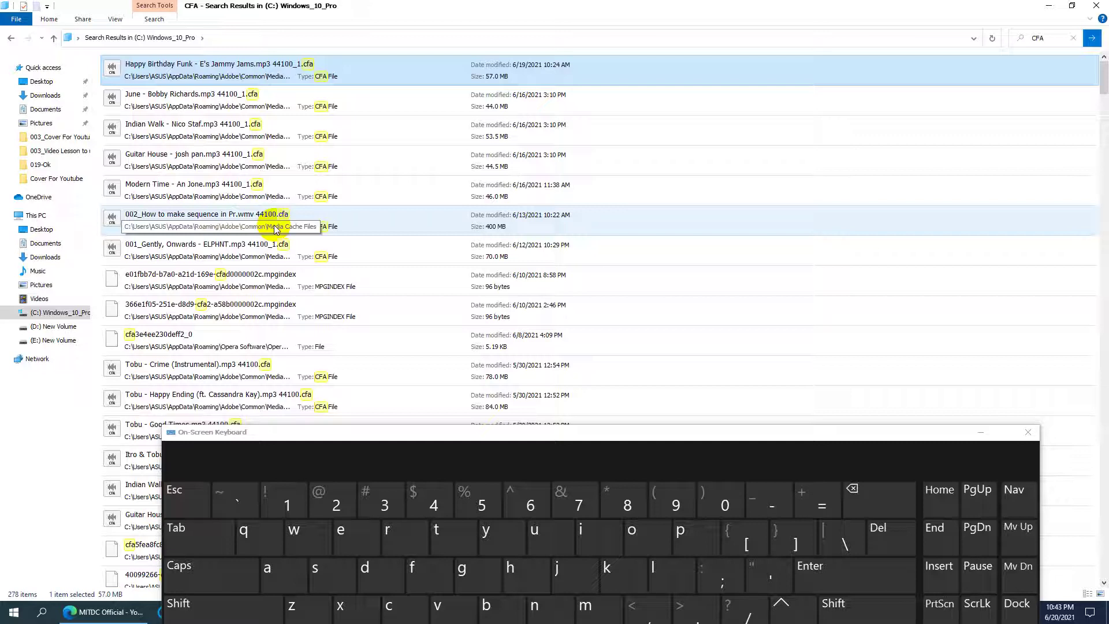
left_click(1025, 39)
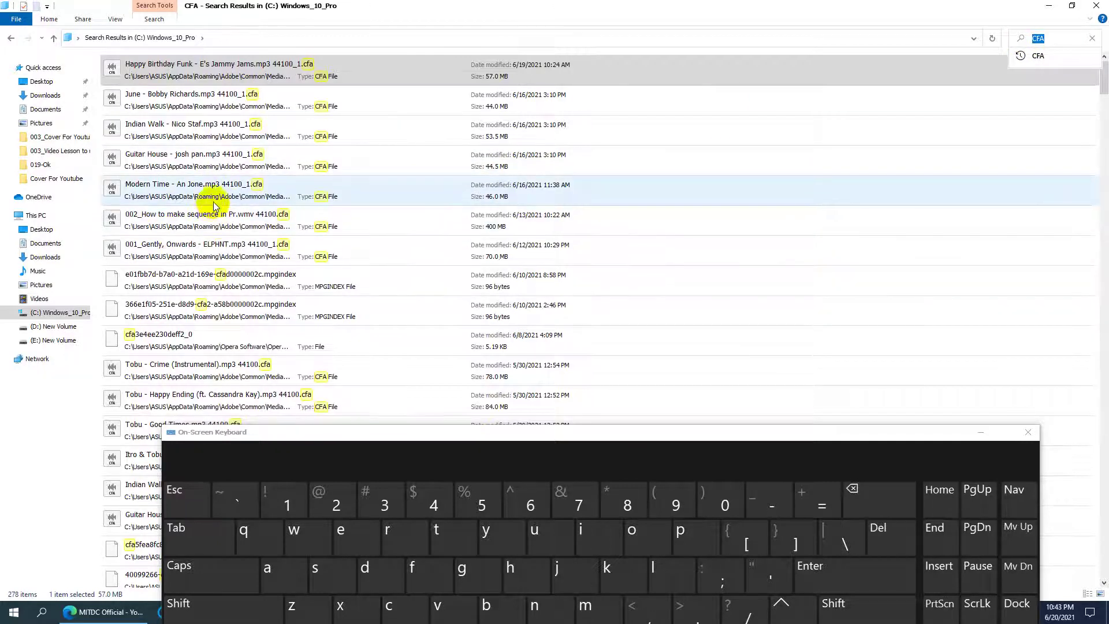
scroll(214, 207, "down", 15)
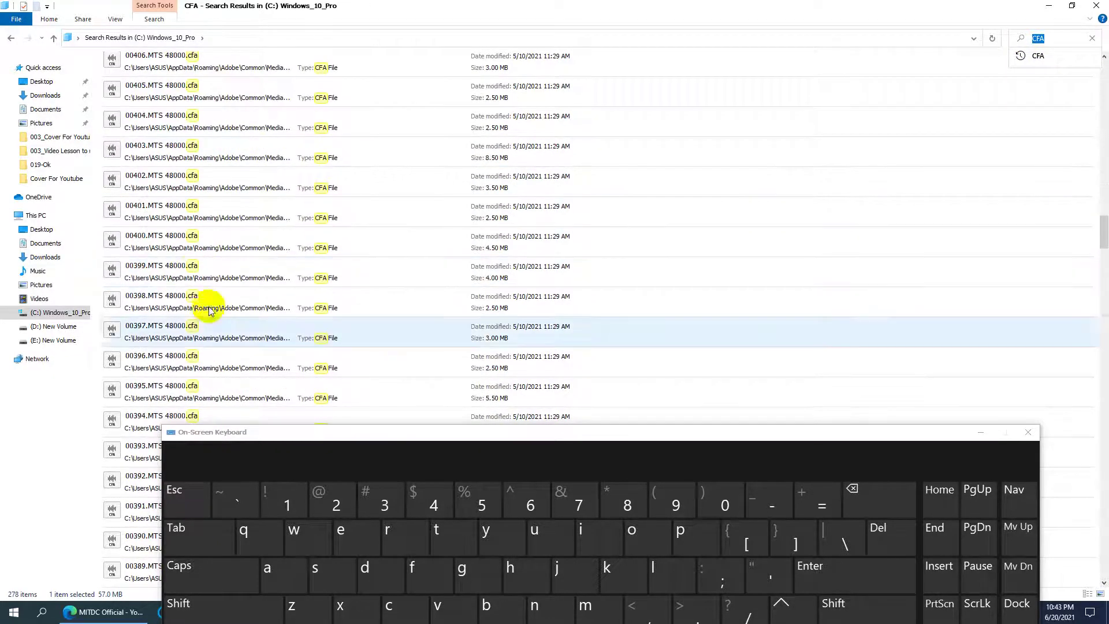
left_click(980, 434)
scroll(401, 363, "down", 2)
scroll(401, 363, "down", 20)
scroll(349, 352, "down", 15)
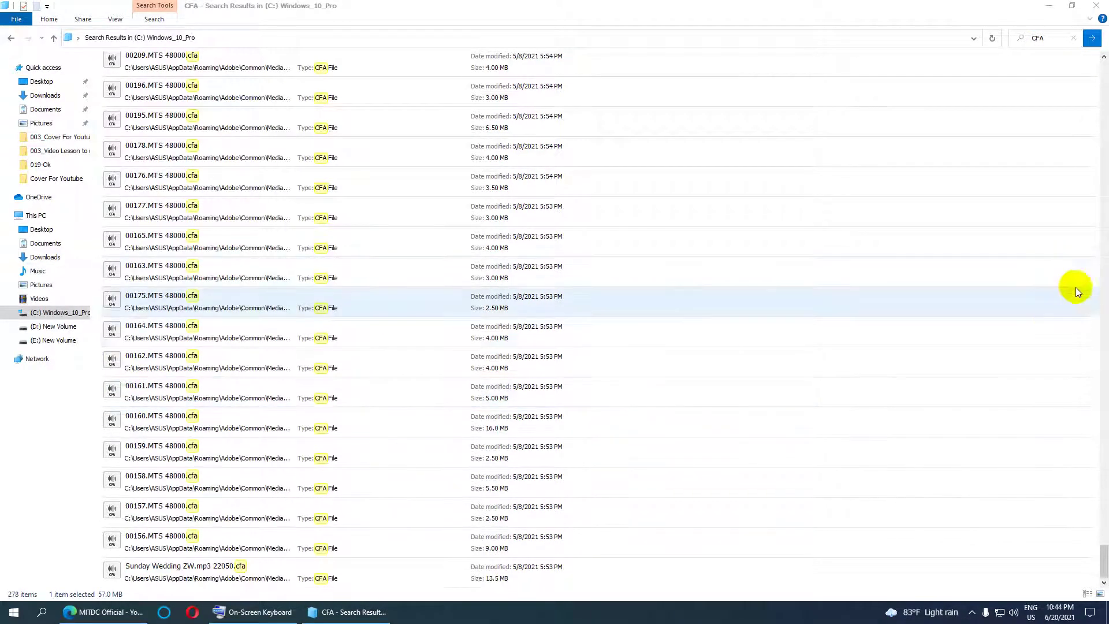
scroll(1100, 347, "up", 13)
left_click_drag(1104, 506, 1104, 78)
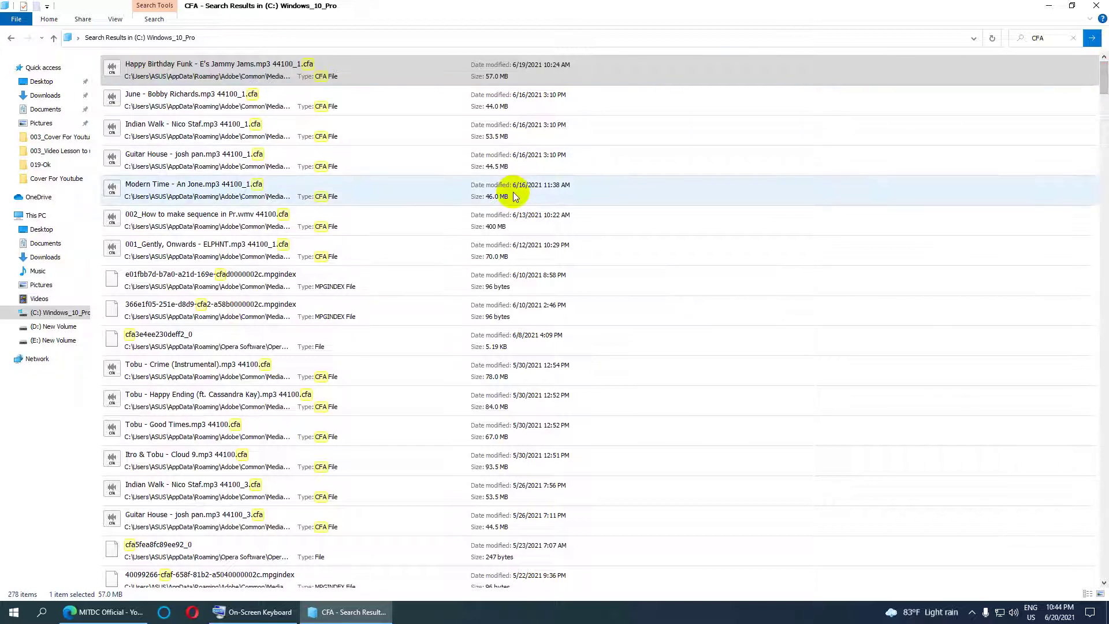
left_click(185, 81)
key("ctrl+a")
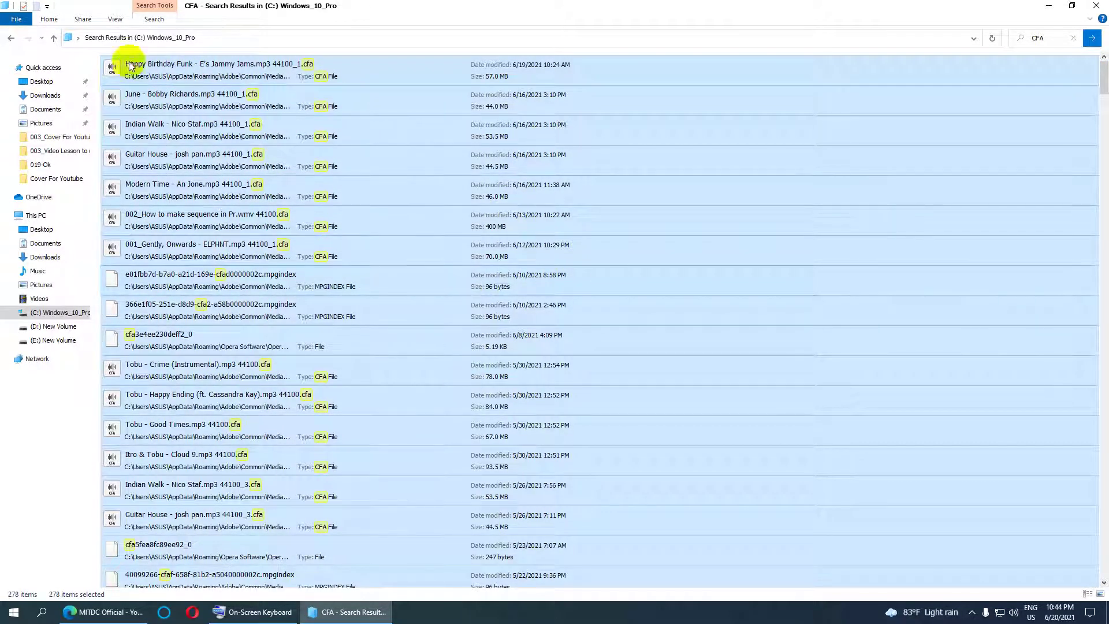
left_click(46, 17)
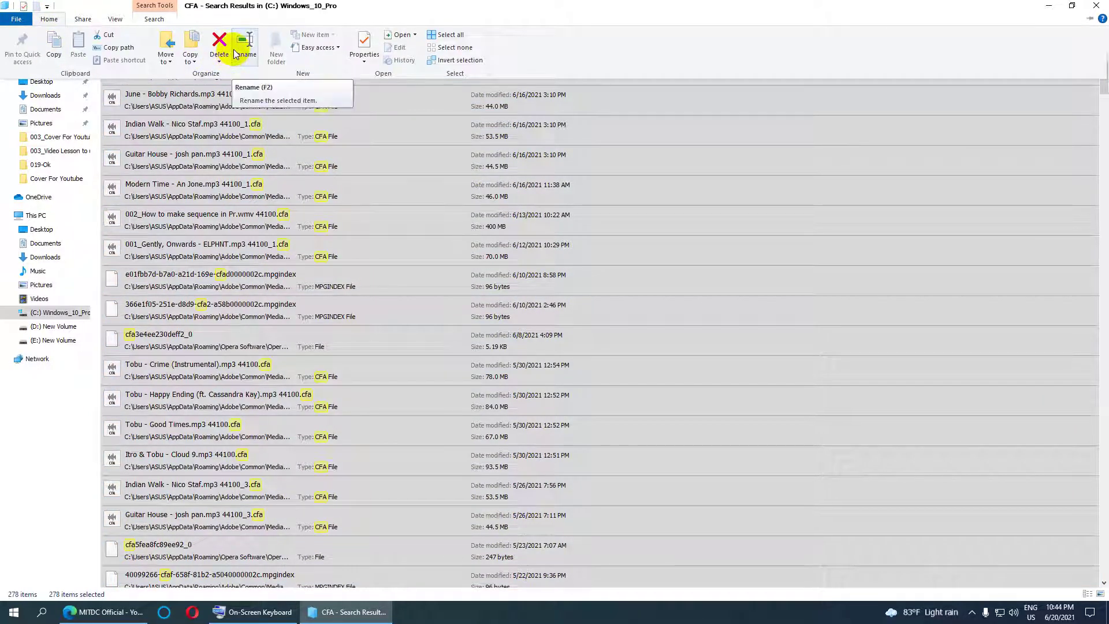
left_click(131, 375)
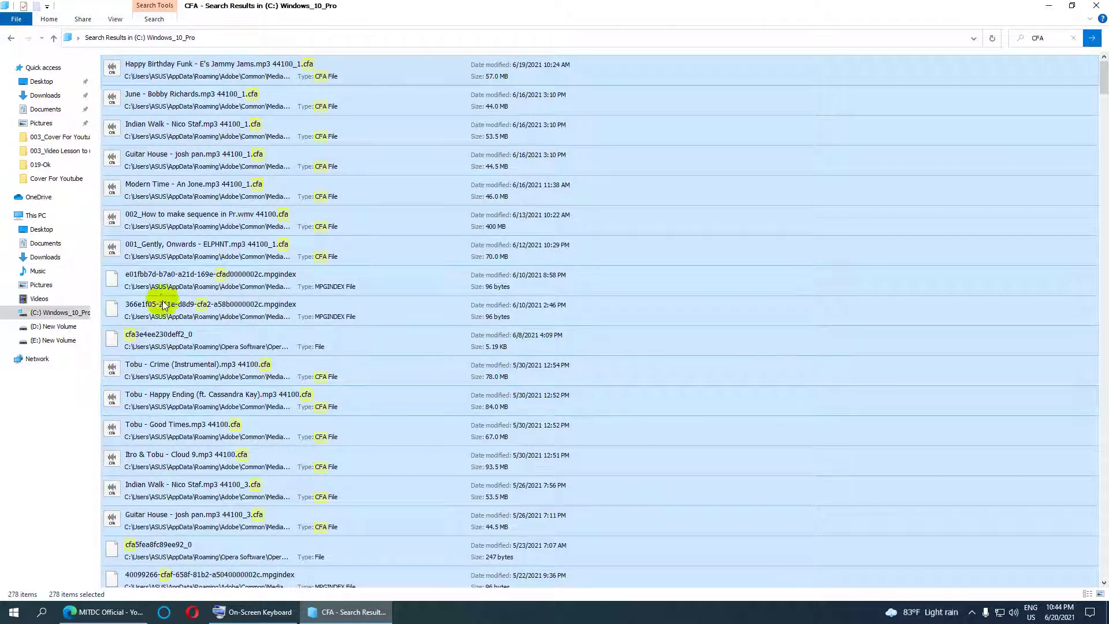
left_click(166, 250)
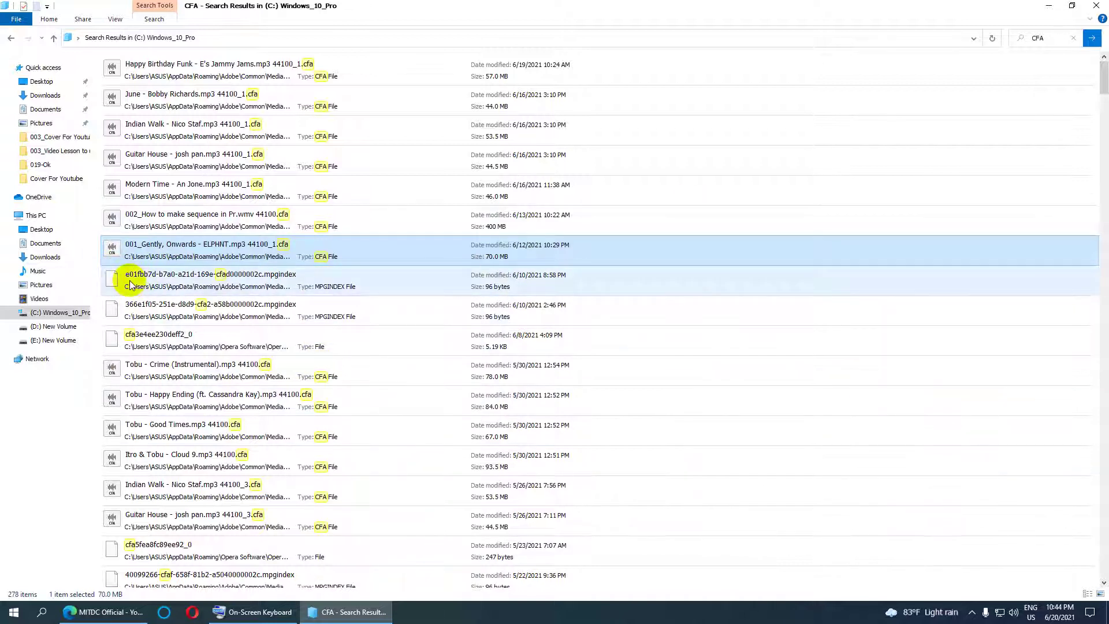
Select all the CFA search results except the three MPGINDEX files and the two Opera Software files.
key("ctrl+a")
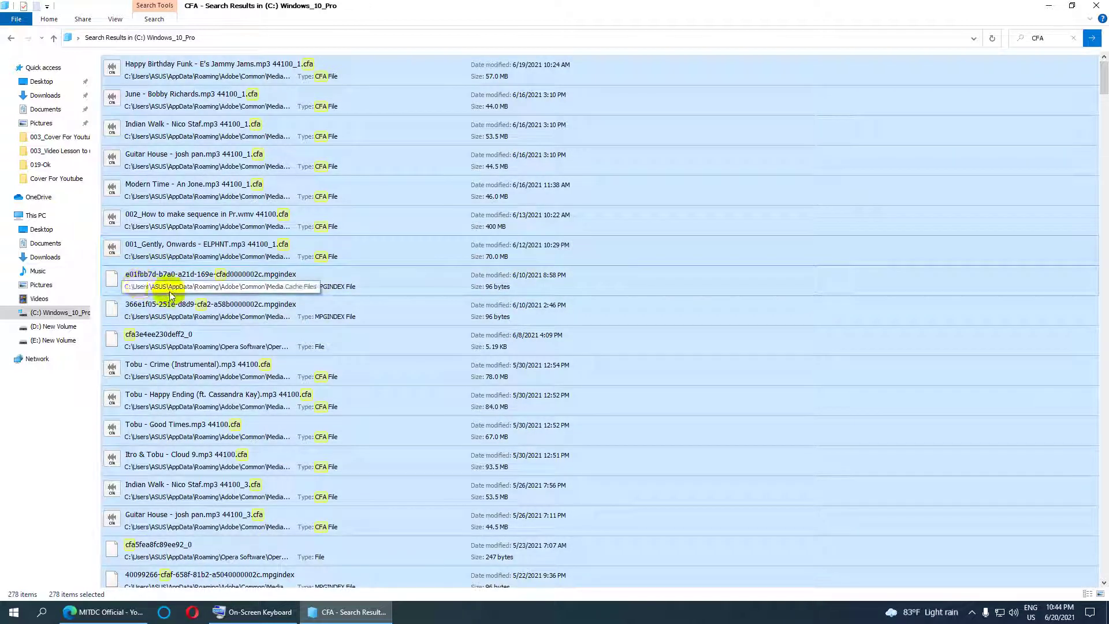
left_click(132, 285, "ctrl")
left_click(130, 304, "ctrl")
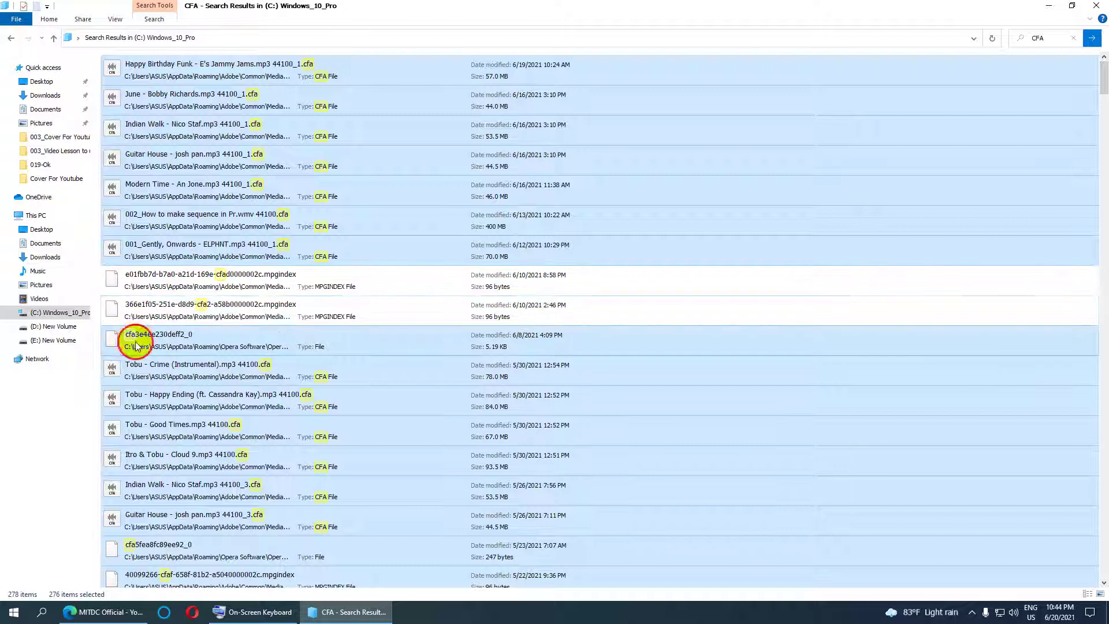
left_click(129, 339, "ctrl")
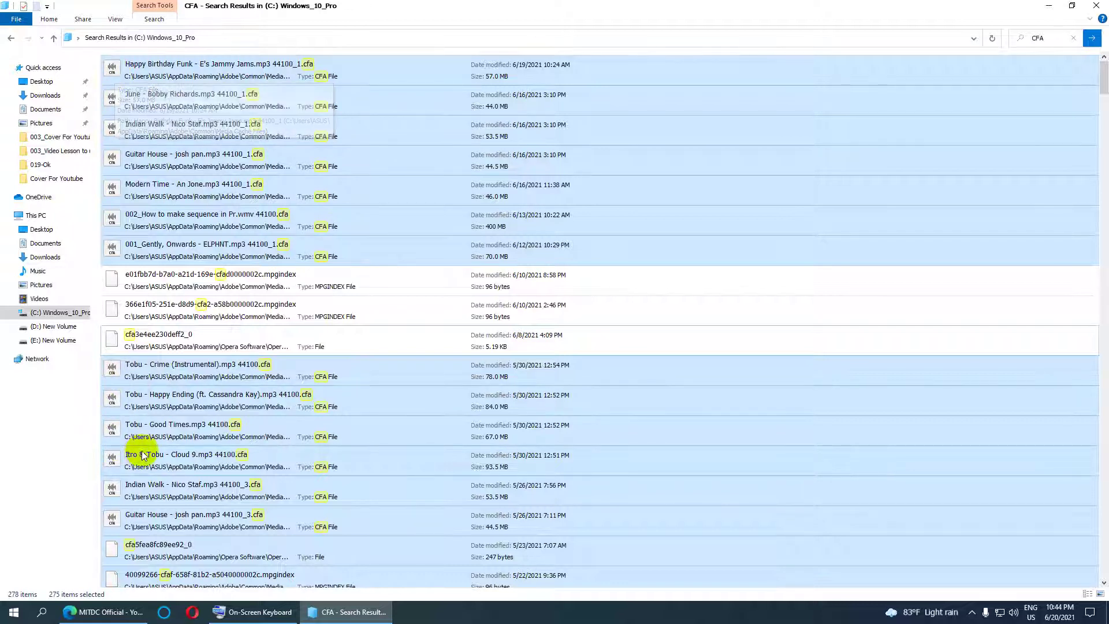
scroll(144, 451, "down", 2)
left_click(145, 479, "ctrl")
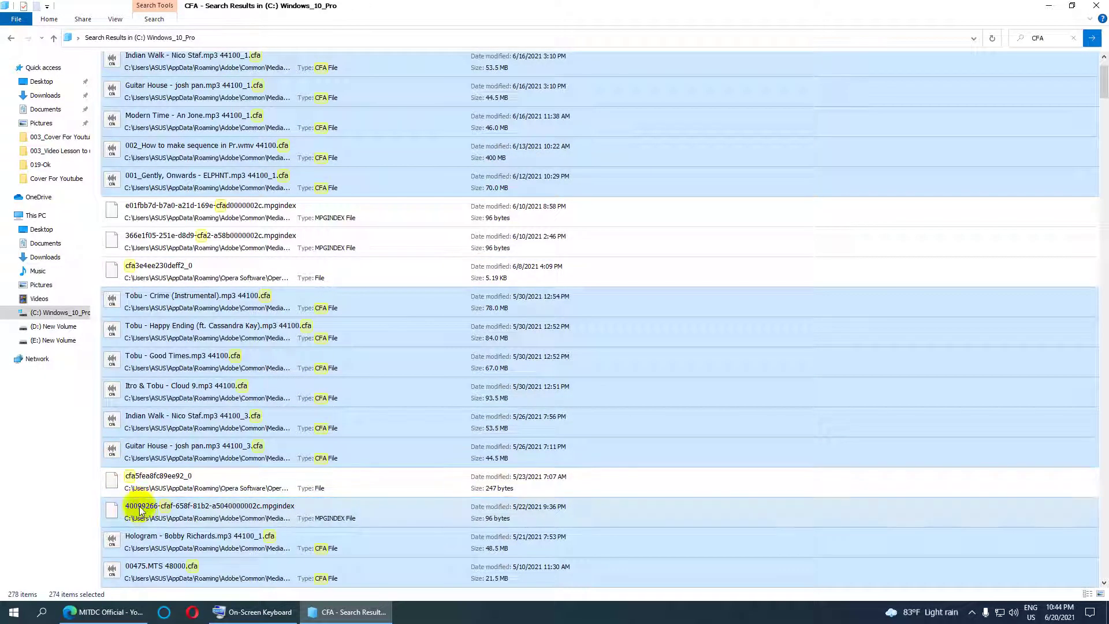
left_click(136, 511, "ctrl")
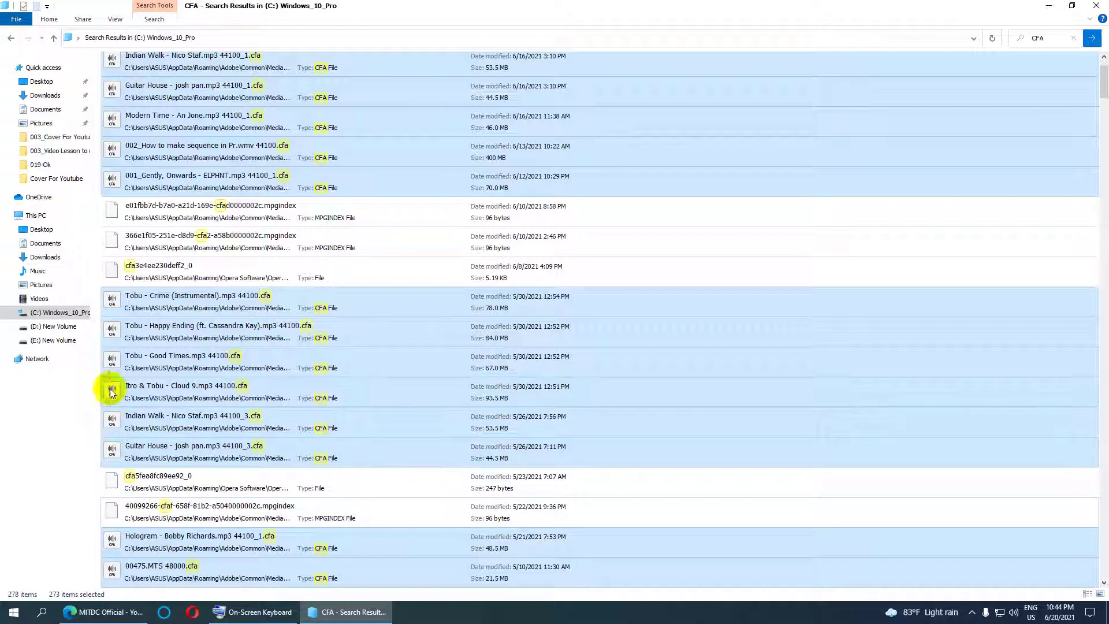
Look through the selected files down the results list and back, checking that the non-CFA files are excluded.
scroll(155, 402, "down", 20)
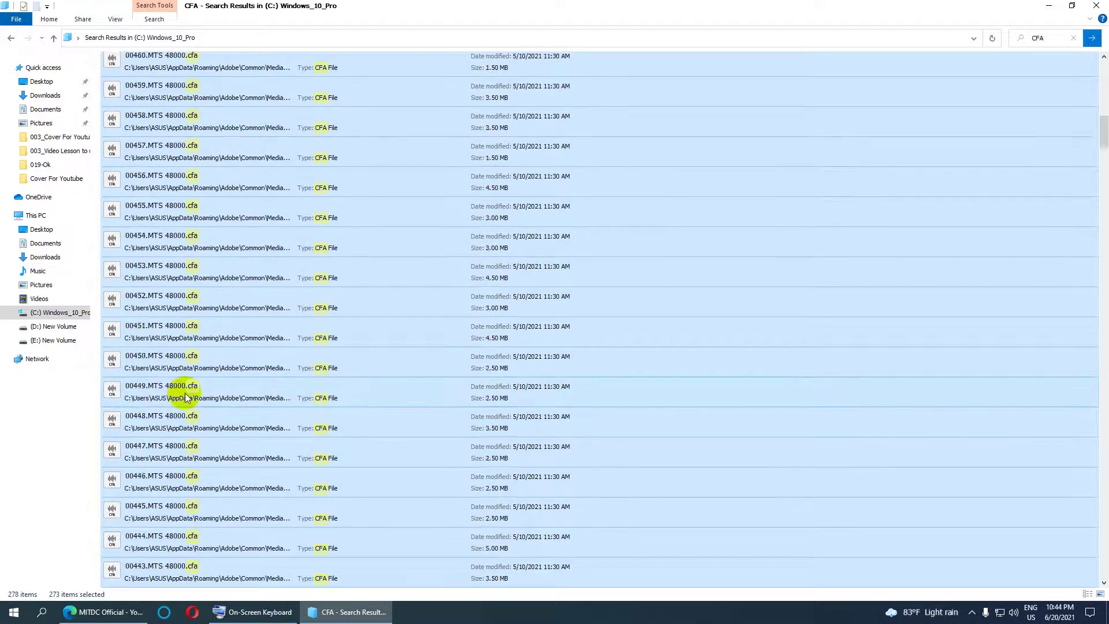
scroll(186, 396, "down", 20)
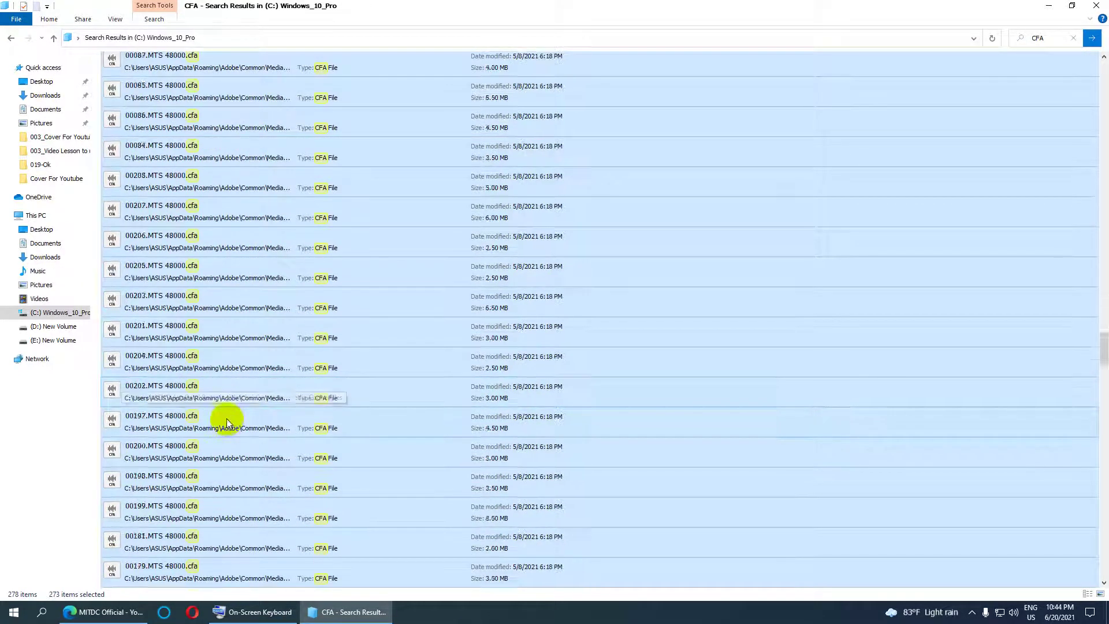
scroll(220, 439, "down", 20)
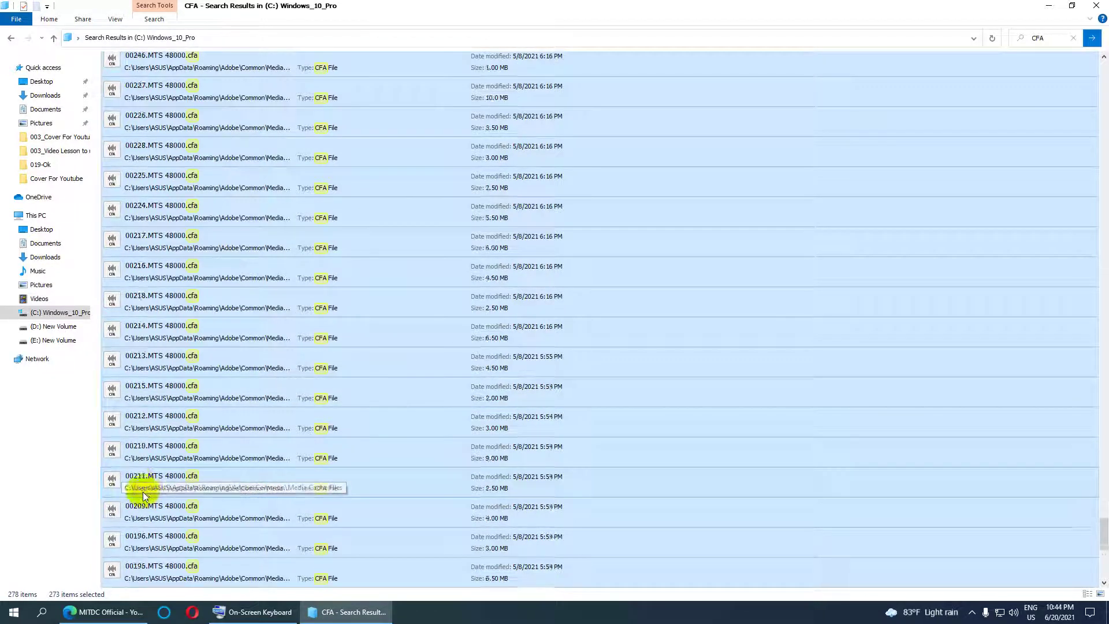
scroll(205, 470, "up", 20)
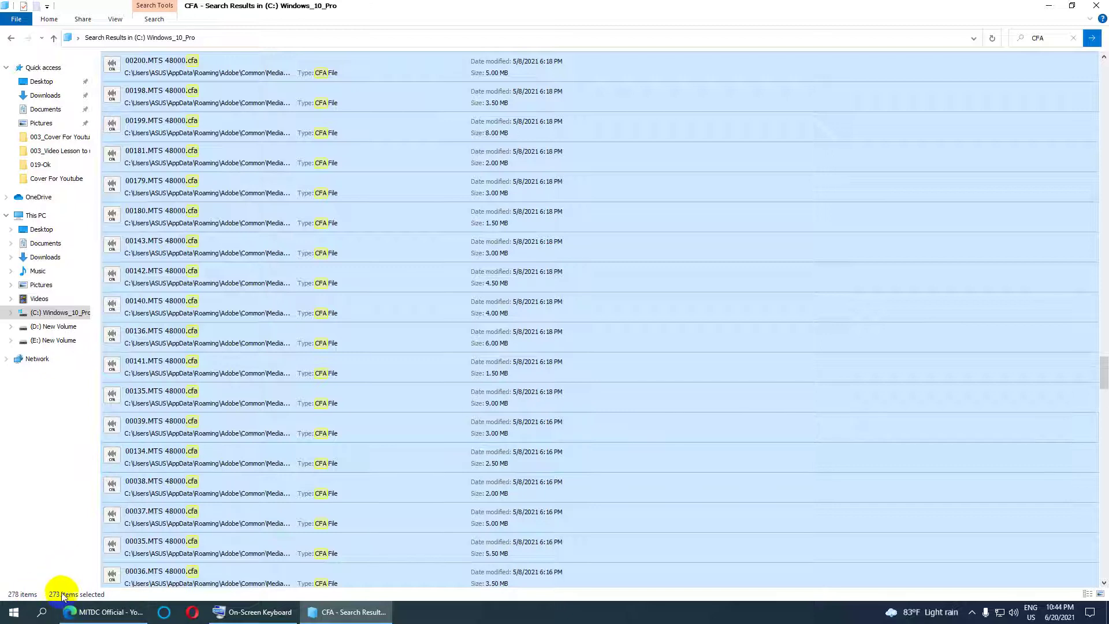
scroll(283, 378, "up", 15)
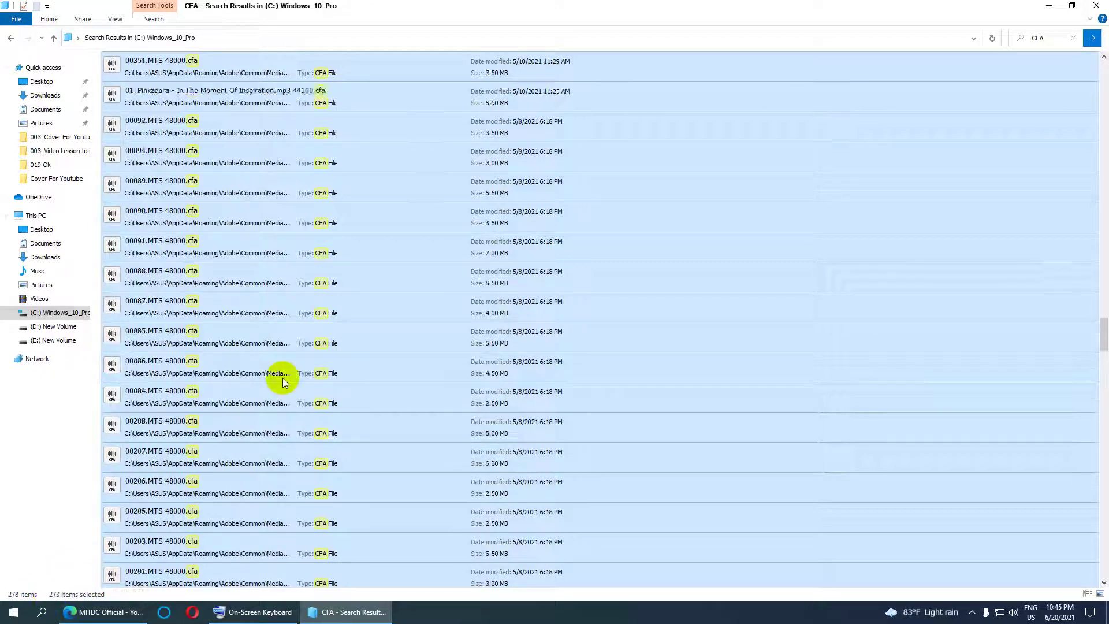
scroll(276, 376, "up", 10)
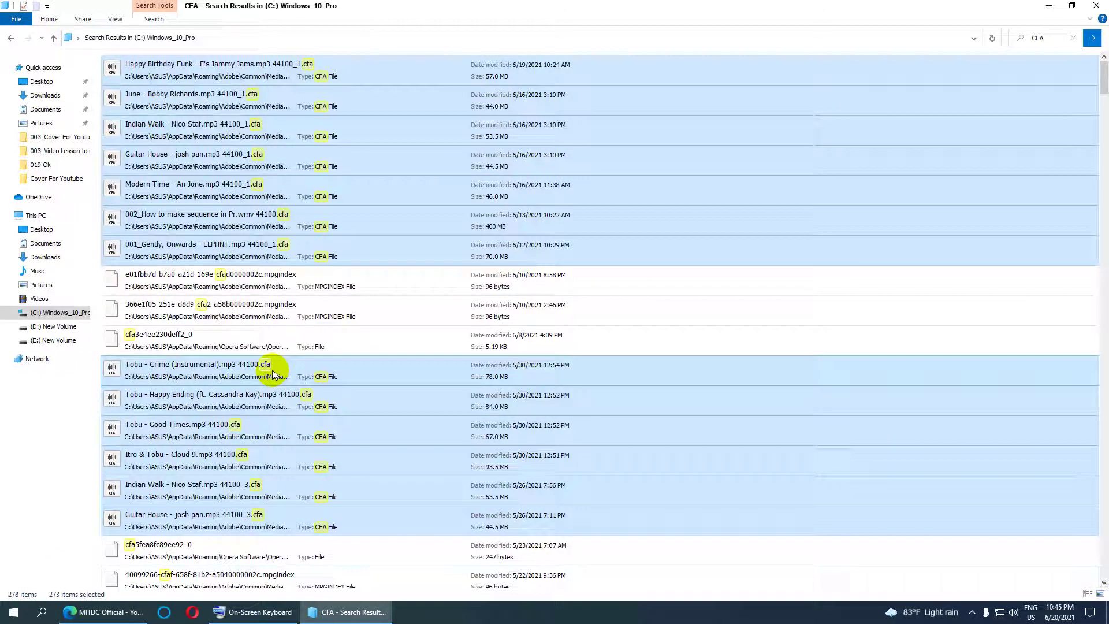
scroll(171, 282, "down", 2)
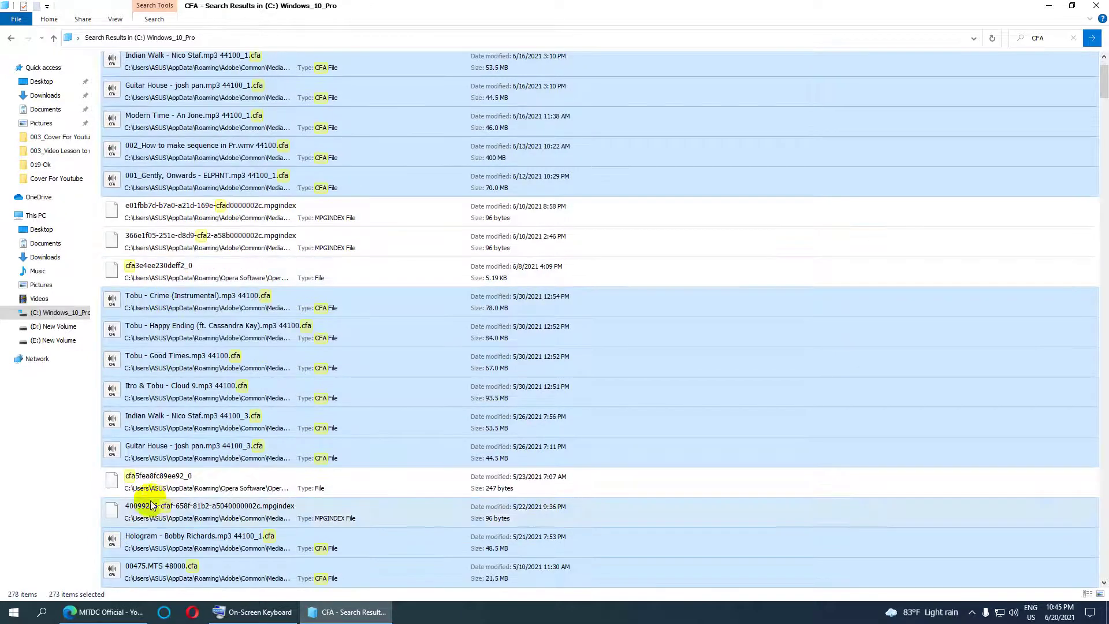
scroll(186, 430, "up", 2)
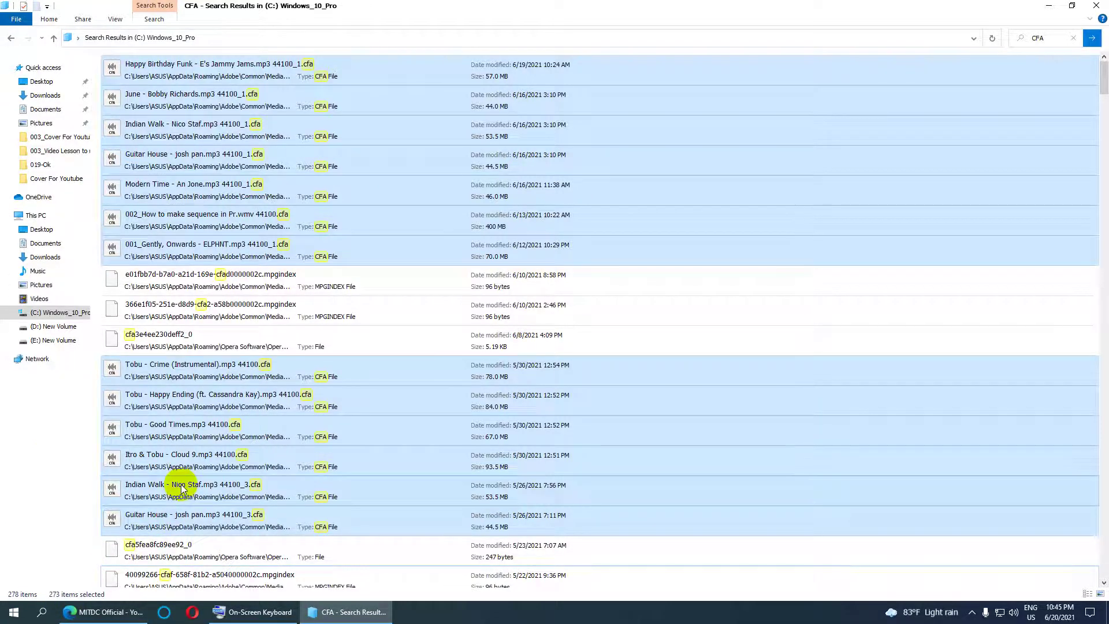
scroll(190, 477, "down", 2)
scroll(204, 464, "up", 2)
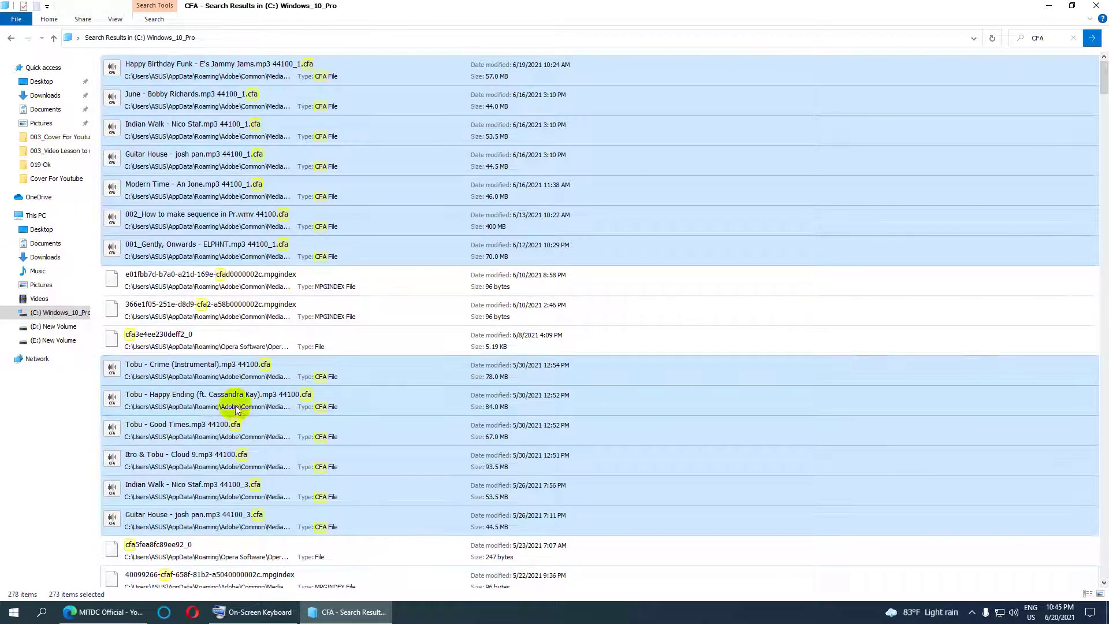
Restore the On-Screen Keyboard, move it higher over the results, and delete the selected CFA files.
left_click(49, 22)
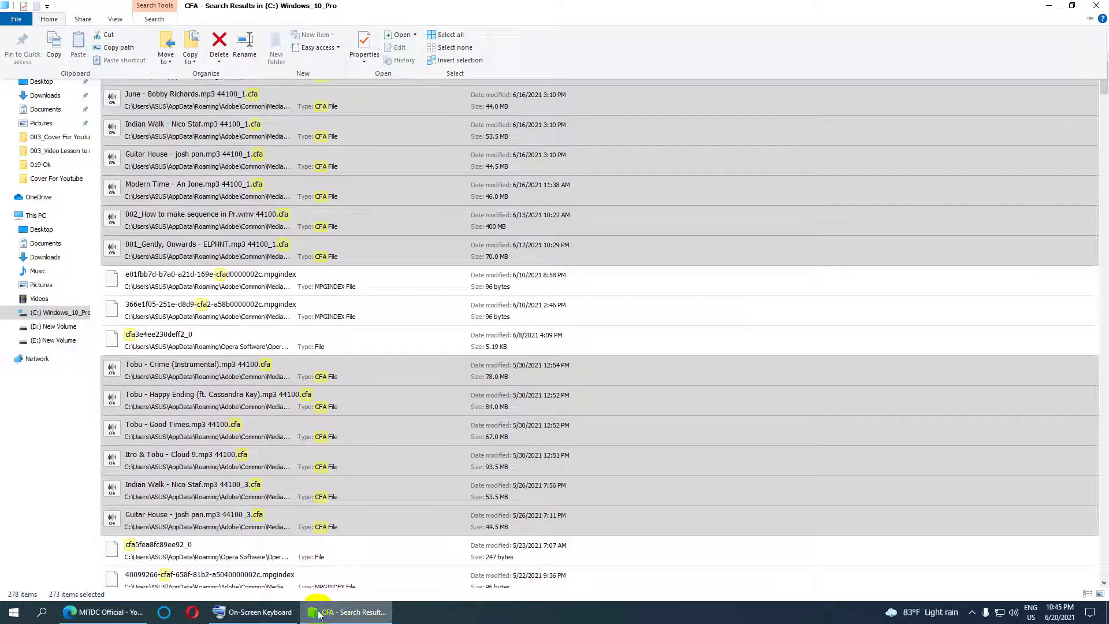
left_click(260, 612)
left_click_drag(695, 427, 754, 126)
left_click(944, 236)
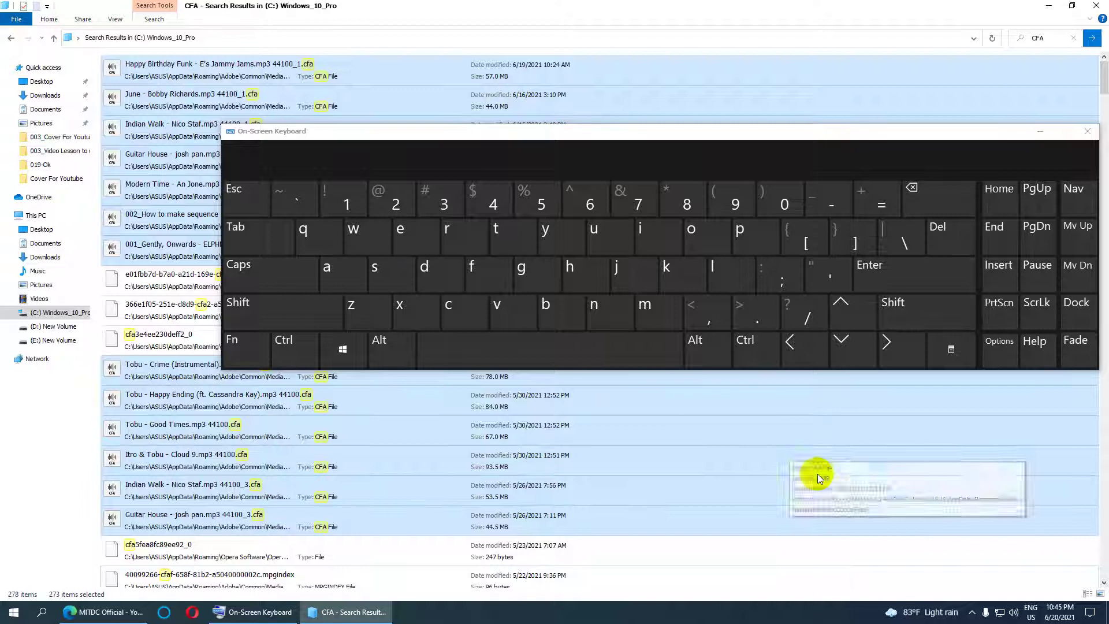
scroll(681, 554, "down", 2)
scroll(681, 554, "up", 2)
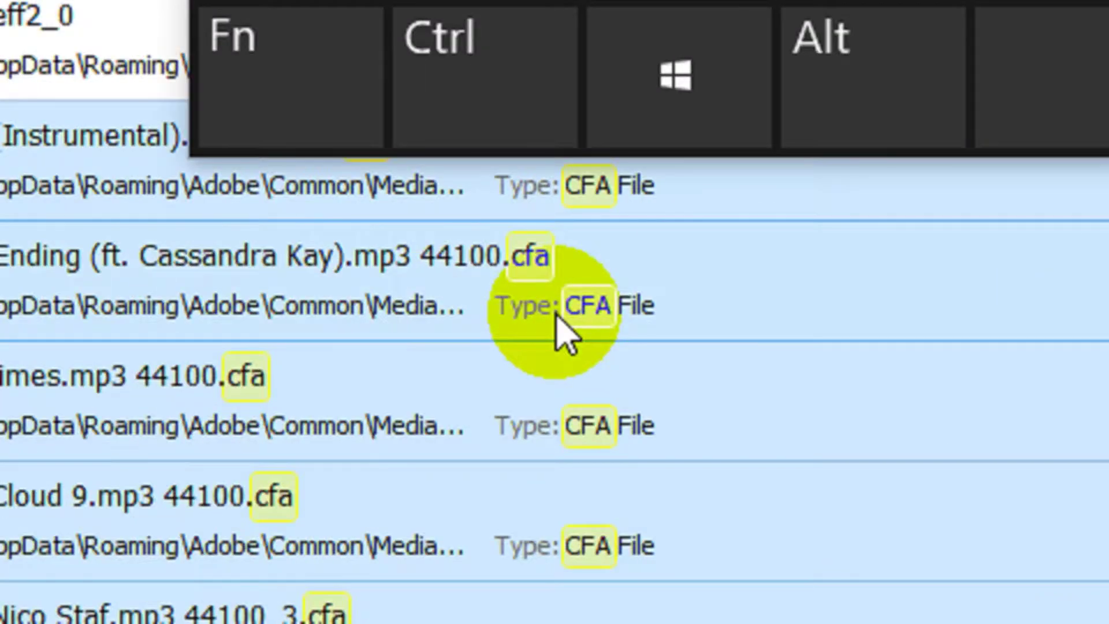
key("Delete")
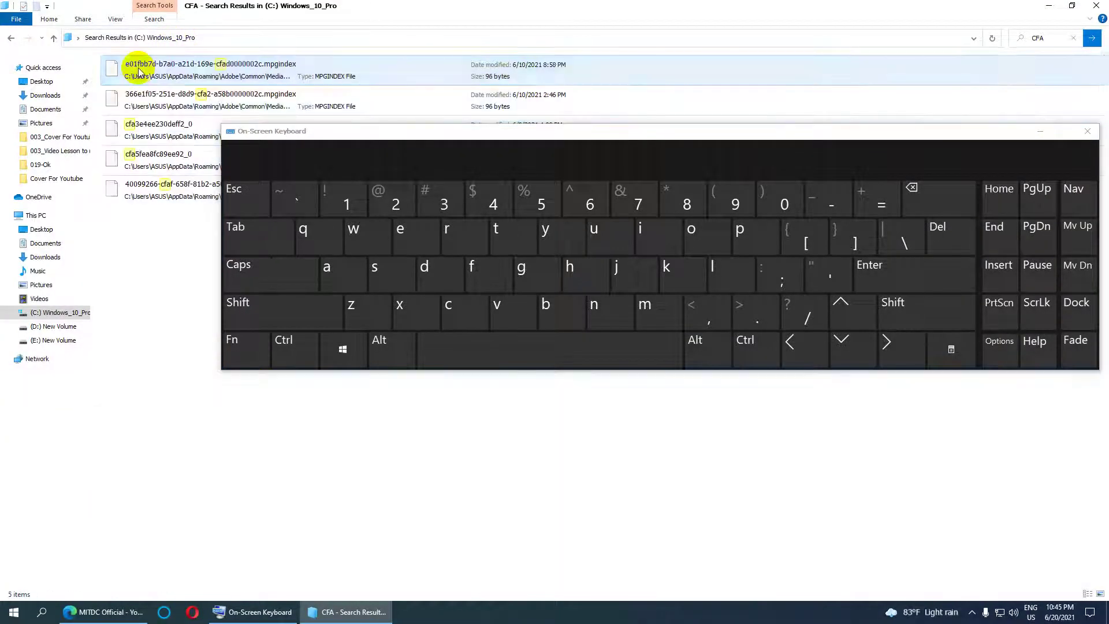
Move the On-Screen Keyboard below the remaining search results and select all five files.
left_click(141, 76)
left_click(135, 231)
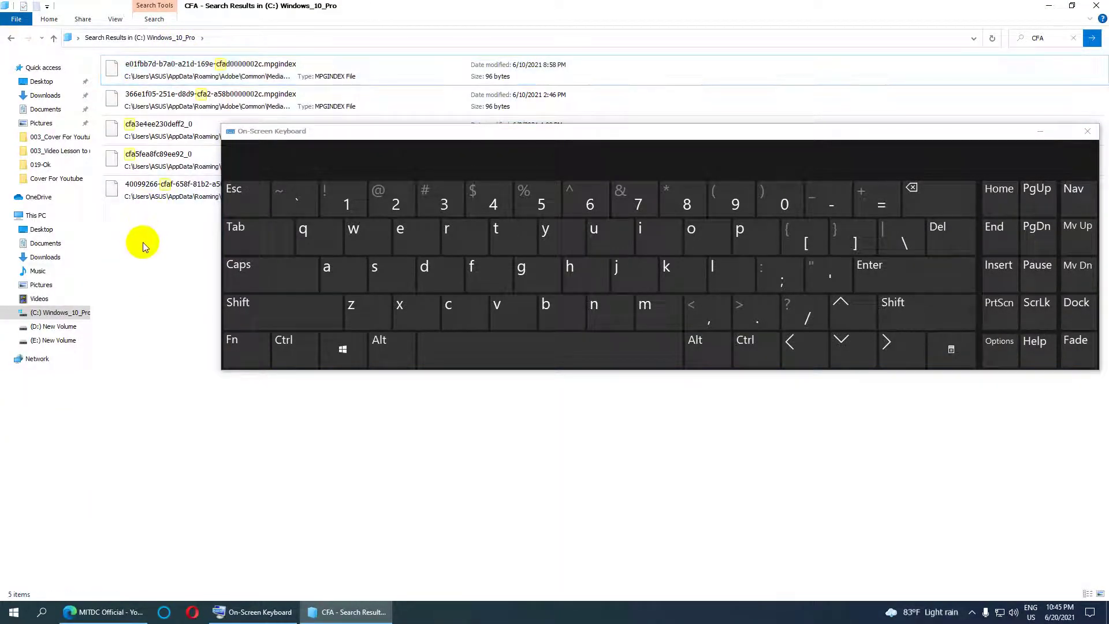
left_click(258, 264)
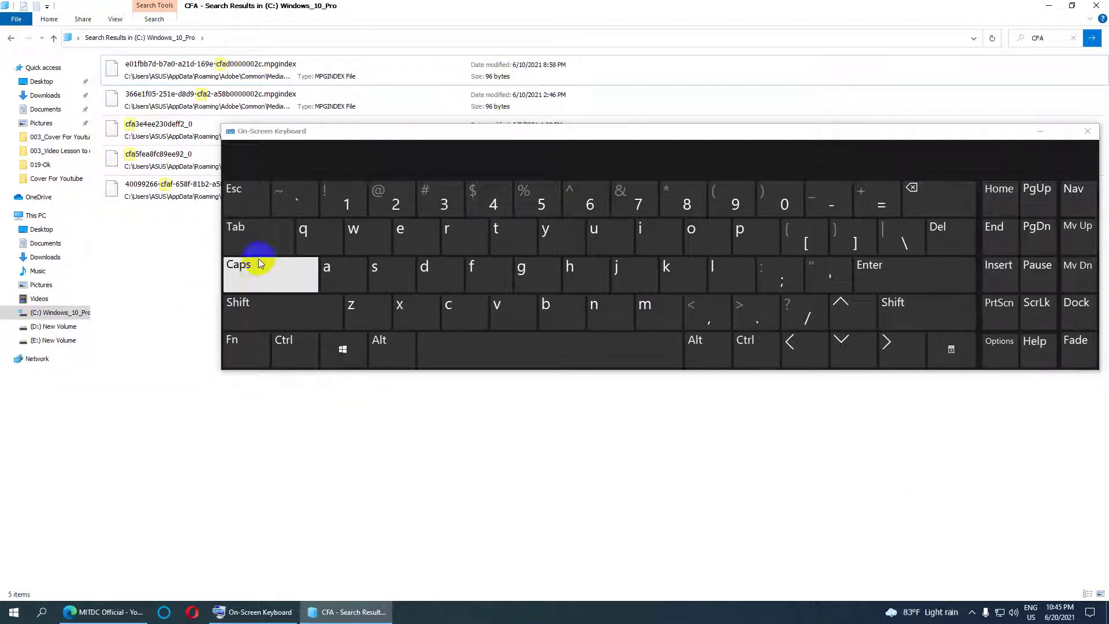
left_click_drag(476, 131, 433, 294)
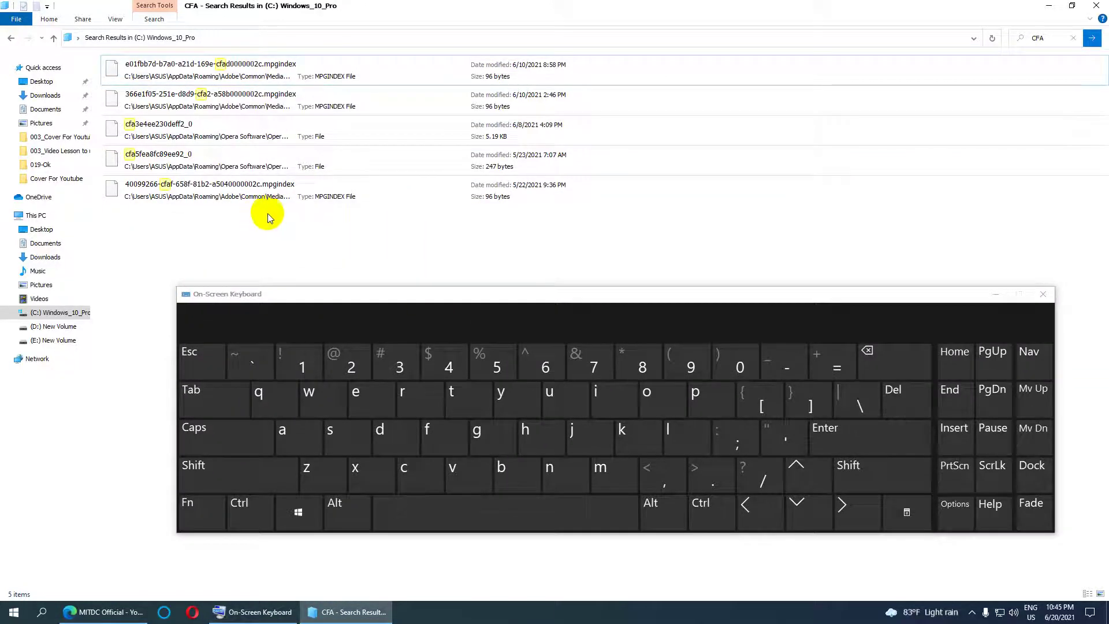
left_click_drag(137, 237, 234, 52)
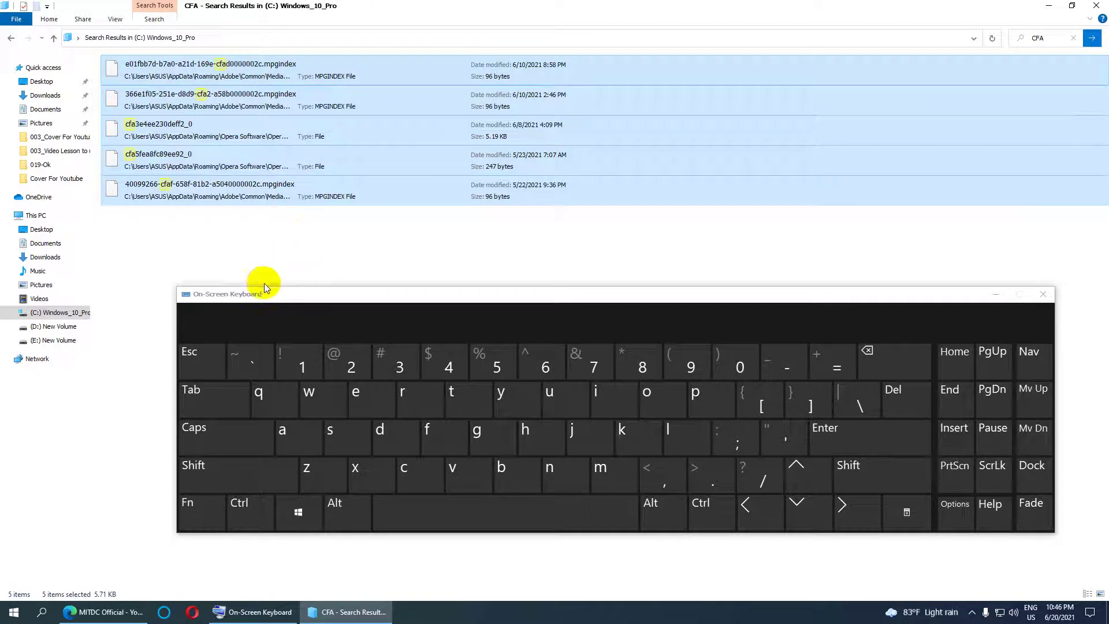
Minimize the search results window and move the On-Screen Keyboard away from the desktop icons.
left_click(1047, 8)
right_click(321, 133)
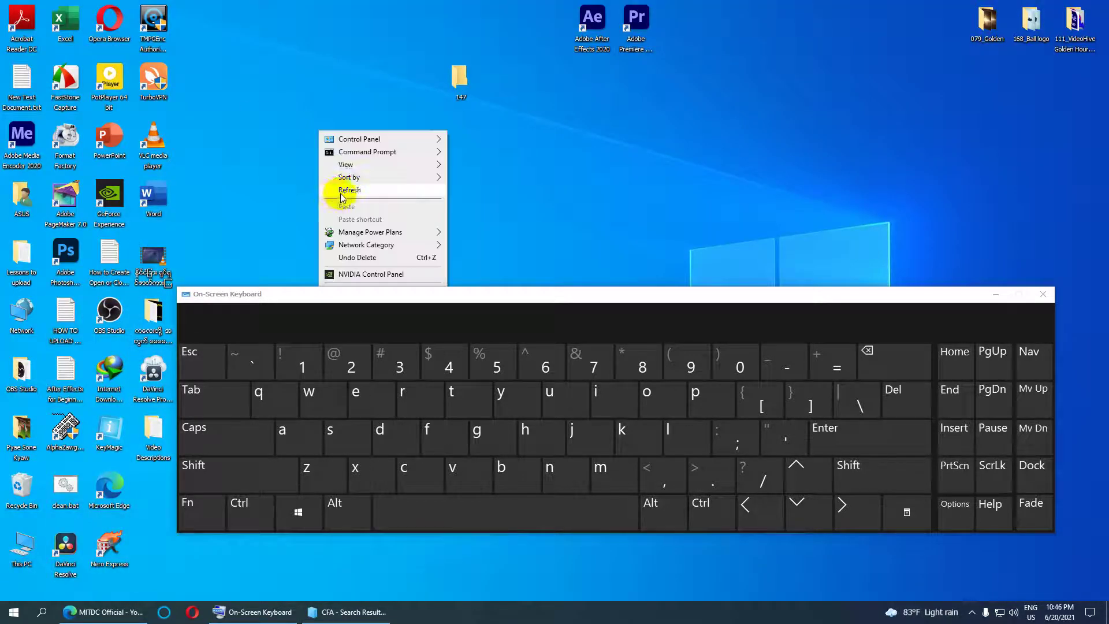
left_click(364, 322)
left_click_drag(387, 297, 728, 140)
right_click(246, 183)
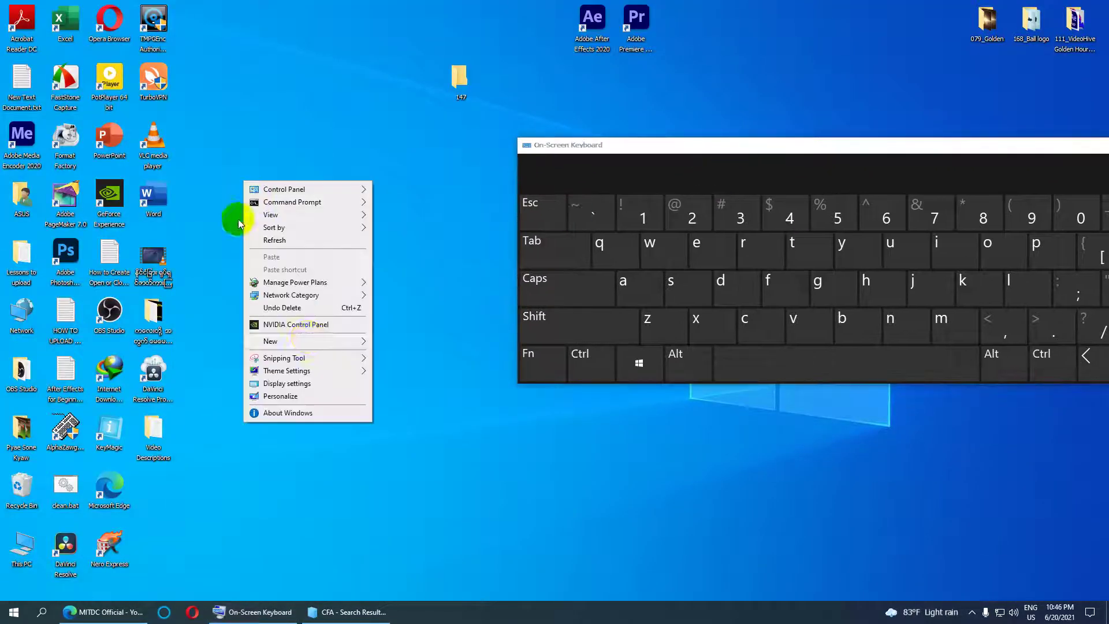
left_click(225, 271)
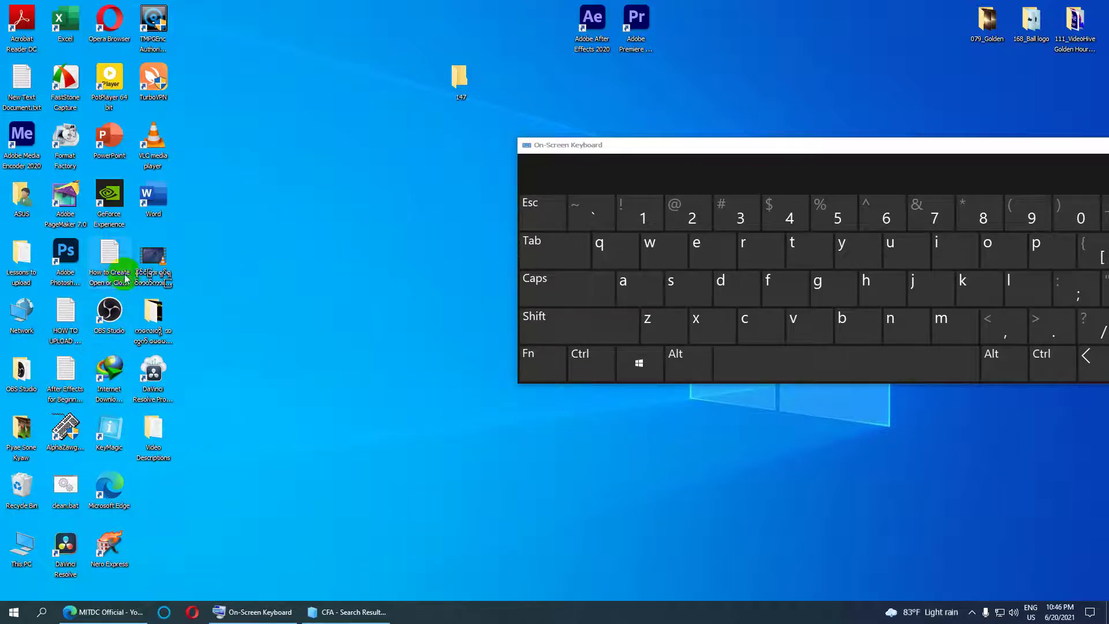
Create a new text document on the desktop with its default name and open it in Notepad.
right_click(278, 218)
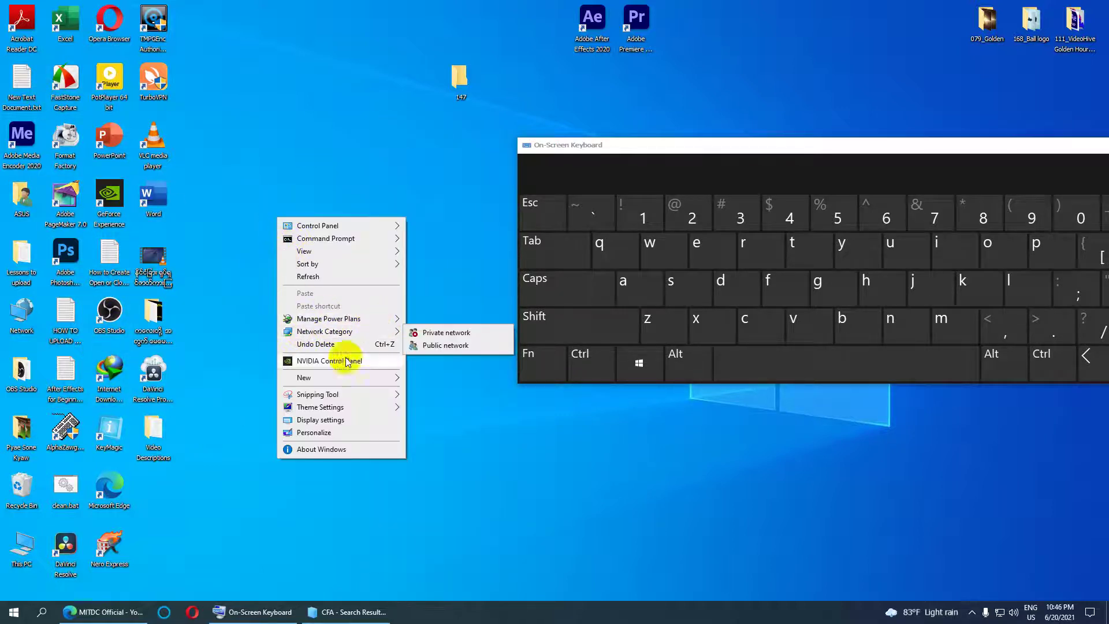
mouse_move(383, 377)
left_click(446, 560)
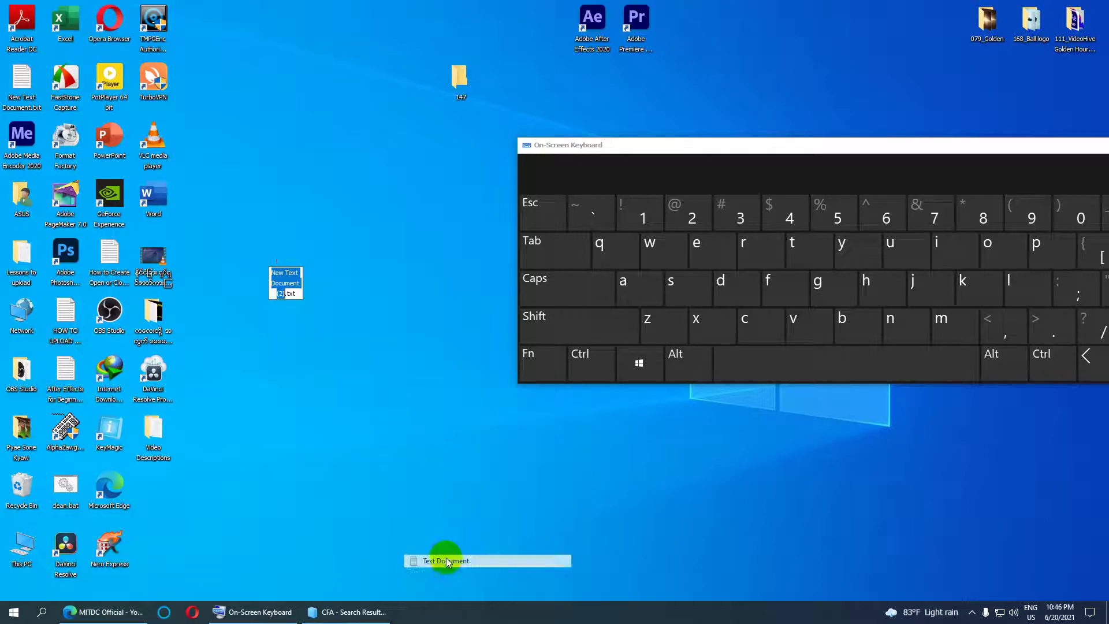
left_click(287, 259)
double_click(288, 259)
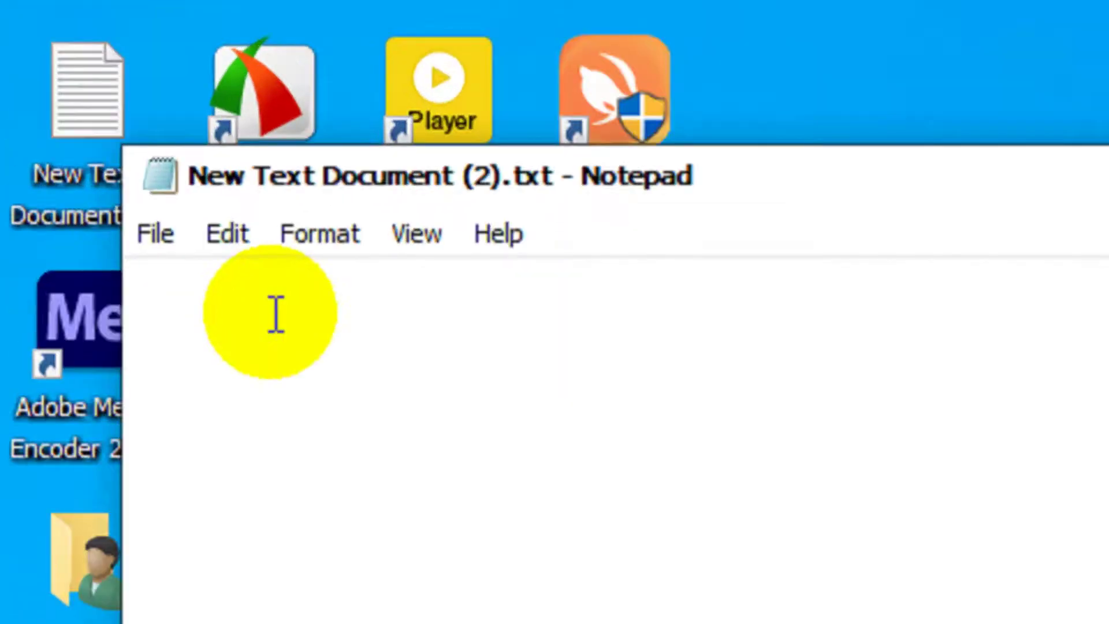
Write the first two cleanup commands, recent and %temp%, on separate lines of the empty note.
type("ren")
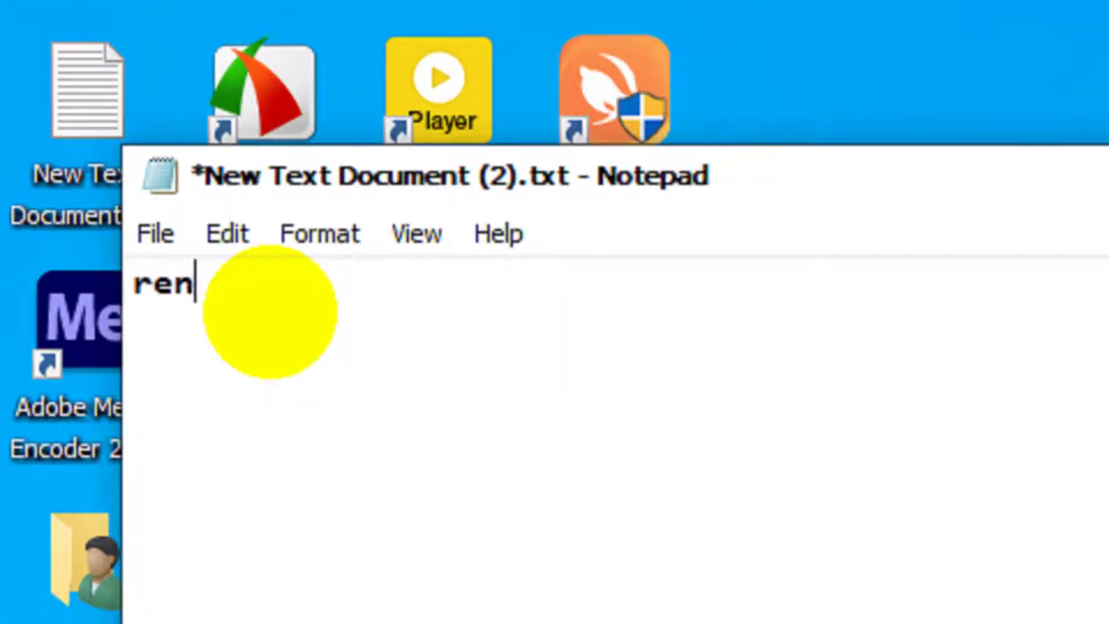
key("BackSpace")
type("cent ")
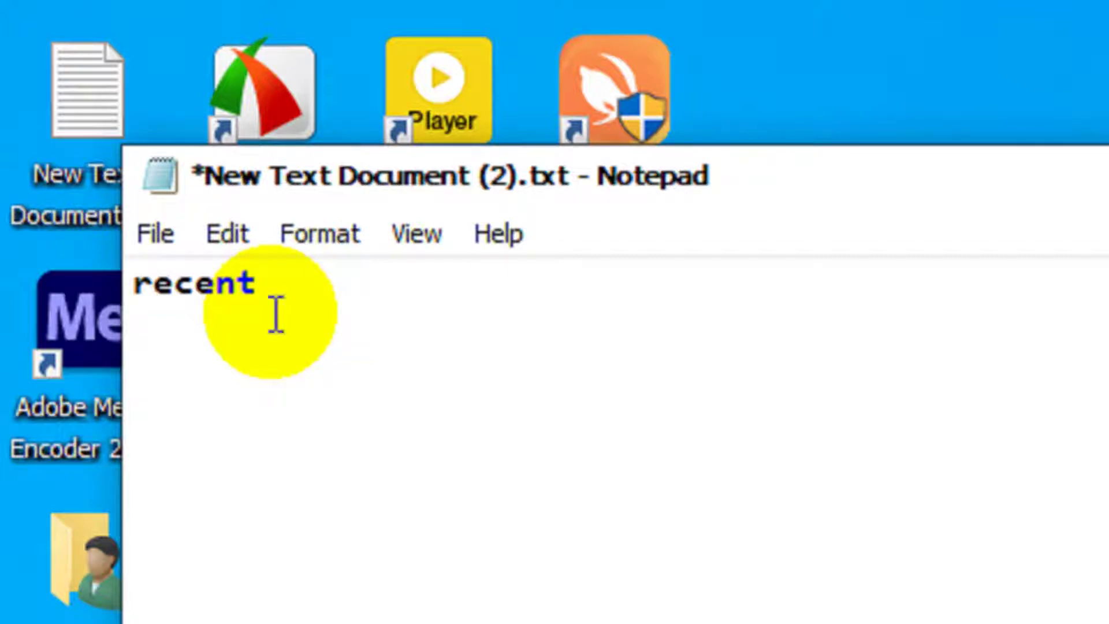
type("%te")
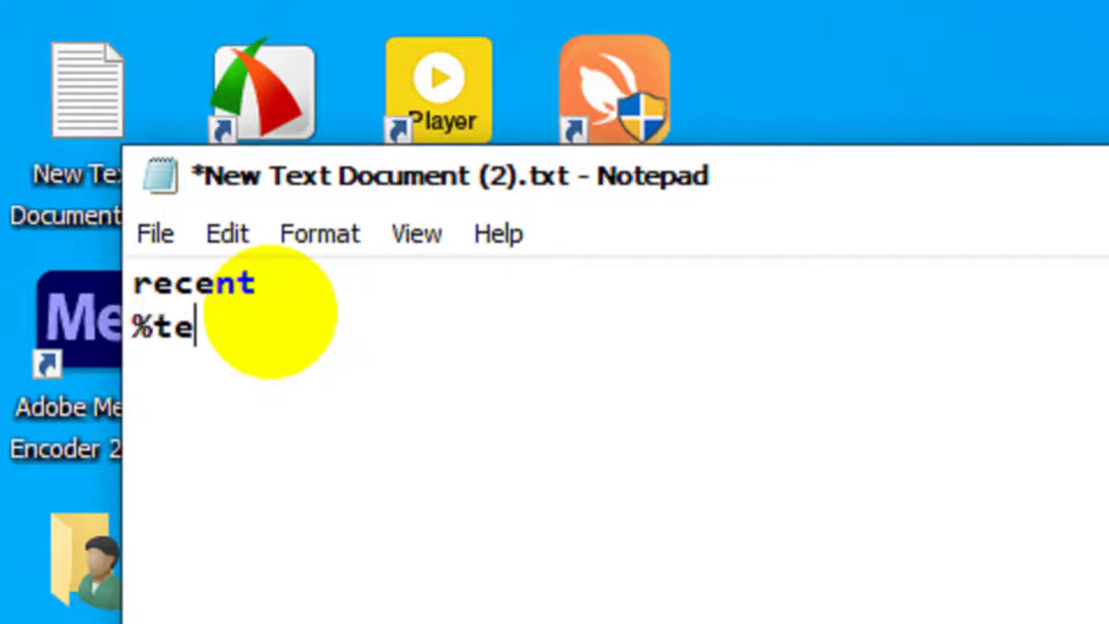
type("mp%")
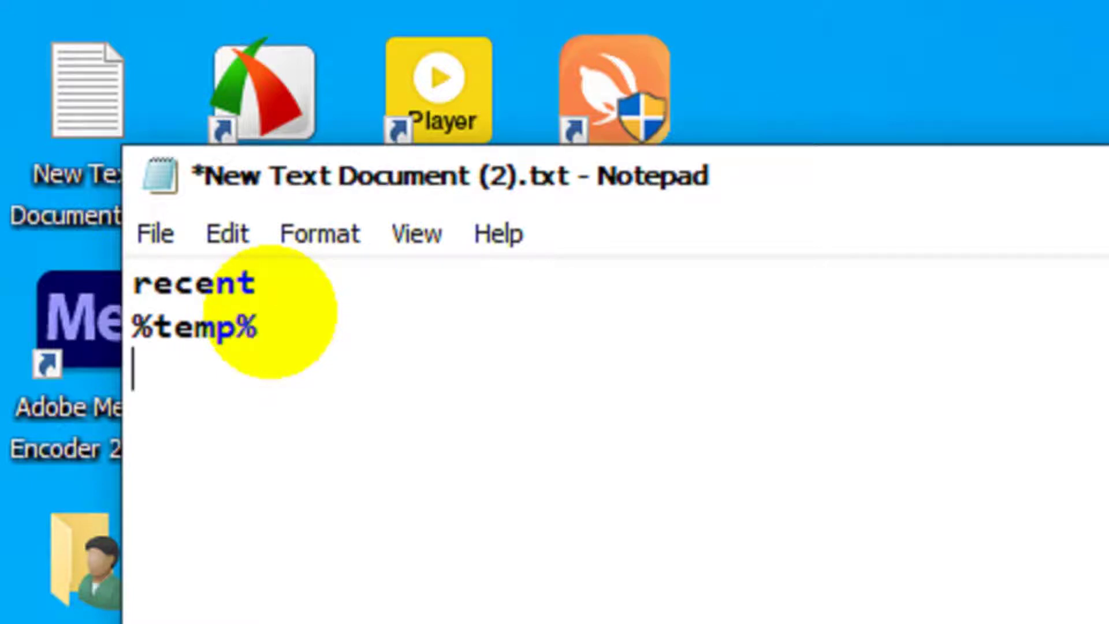
Add Temp and Prefetch as two new lines below %temp% and start another line.
key("Return")
type("Temp")
key("Return")
type("Pre")
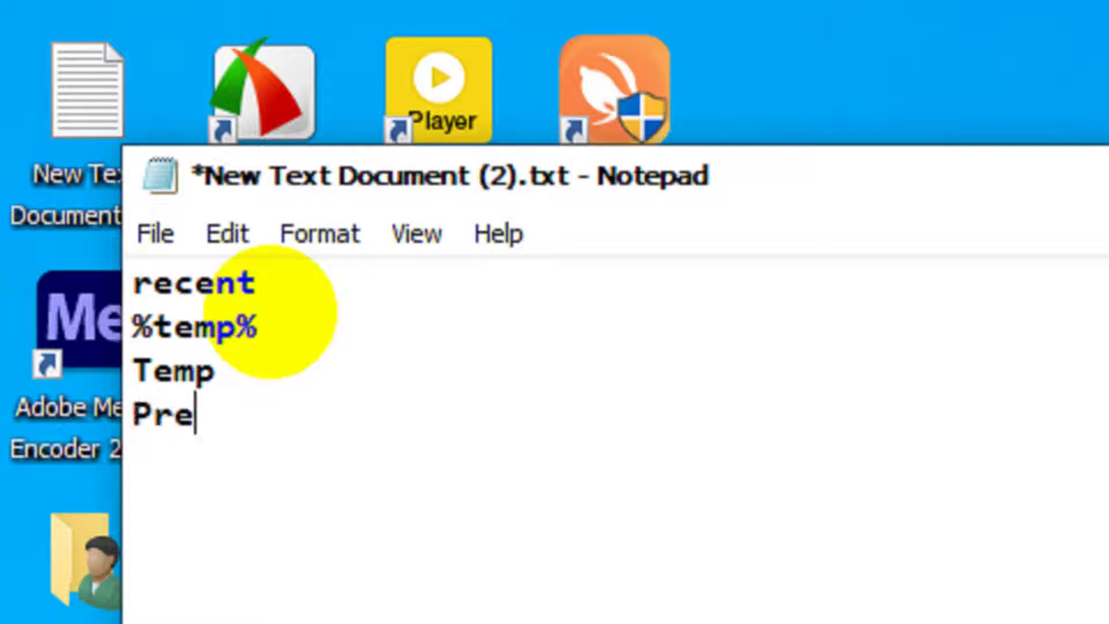
type("df")
key("BackSpace")
key("BackSpace")
type("fec")
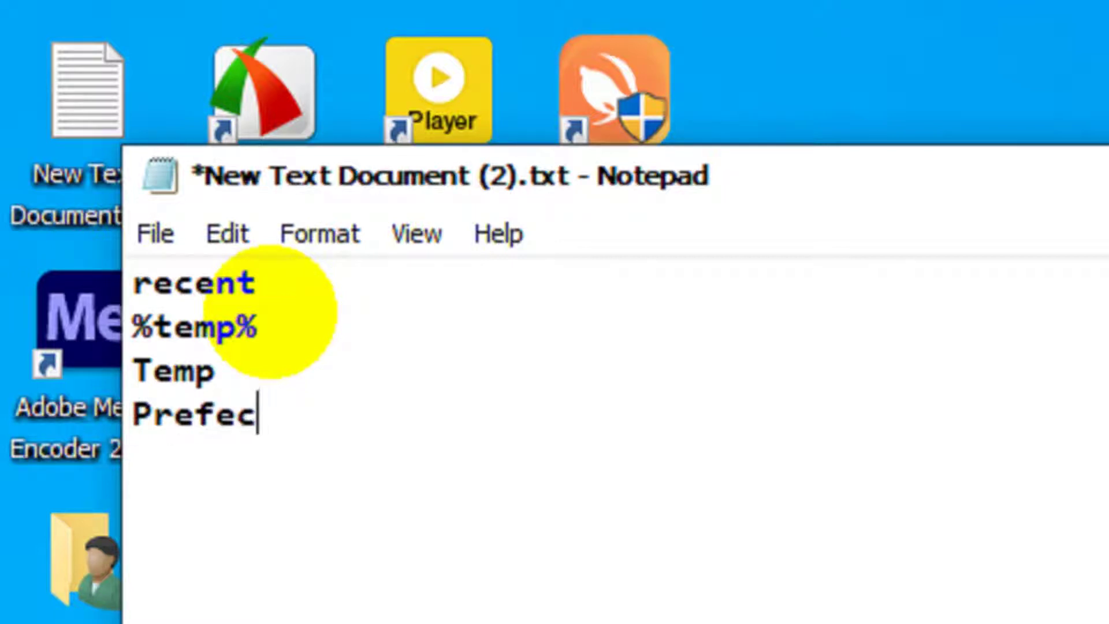
key("BackSpace")
type("tch")
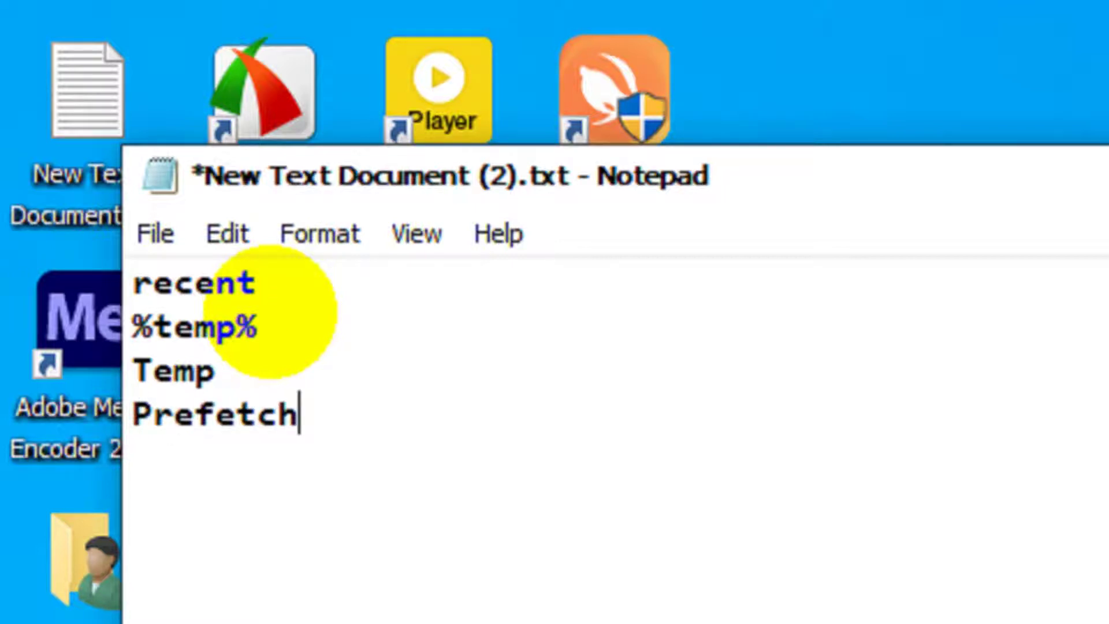
key("Return")
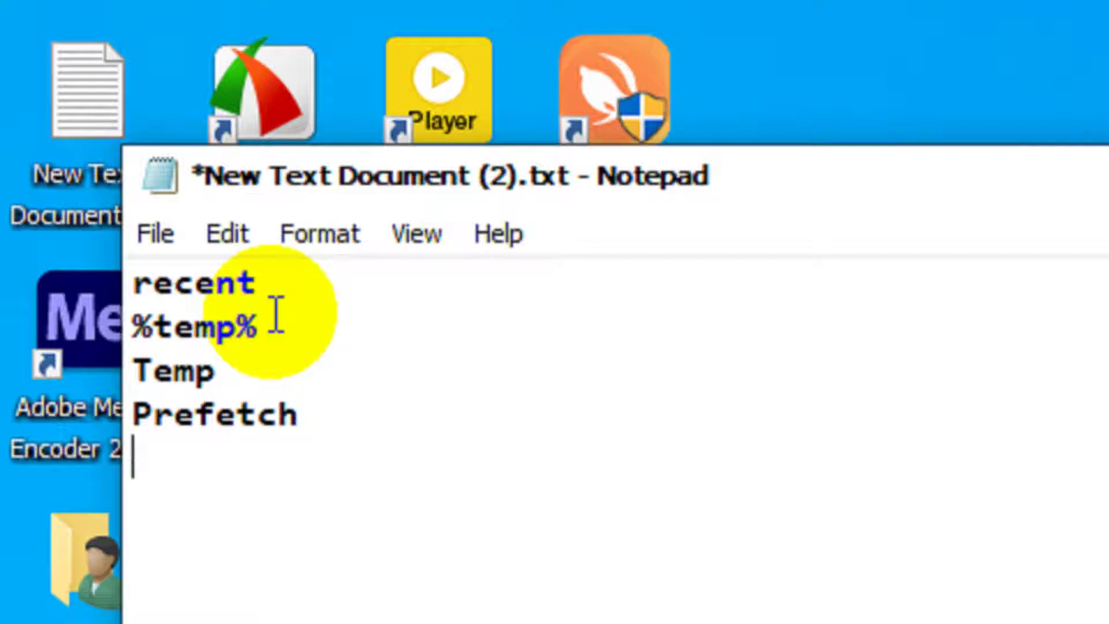
Add the line Windows Log under Prefetch and start a new line.
type("Won")
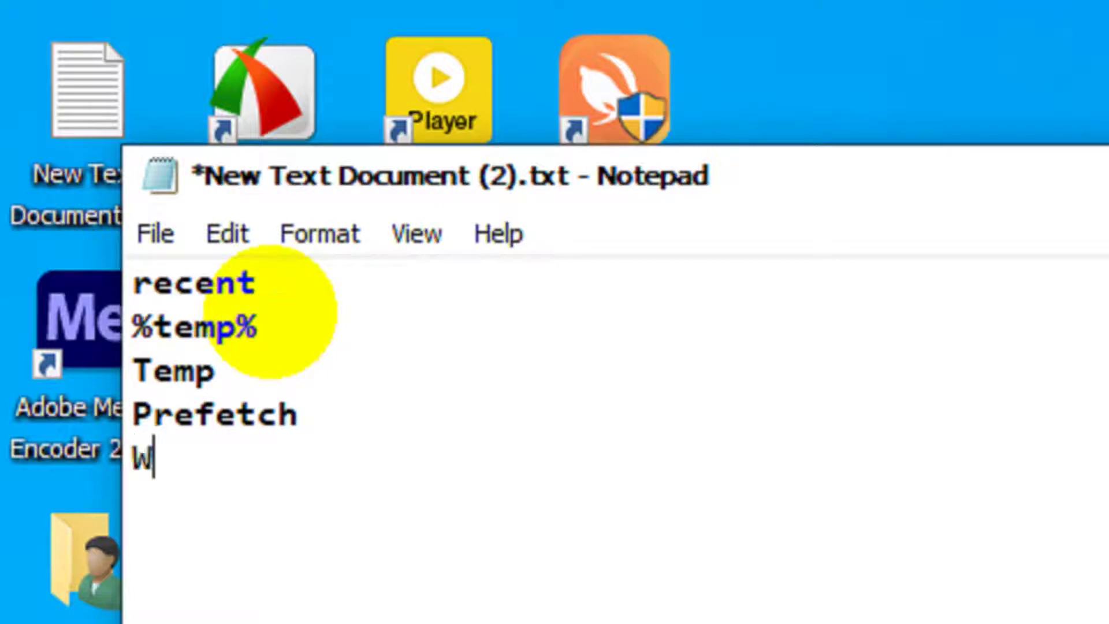
key("BackSpace")
key("BackSpace")
type("indown")
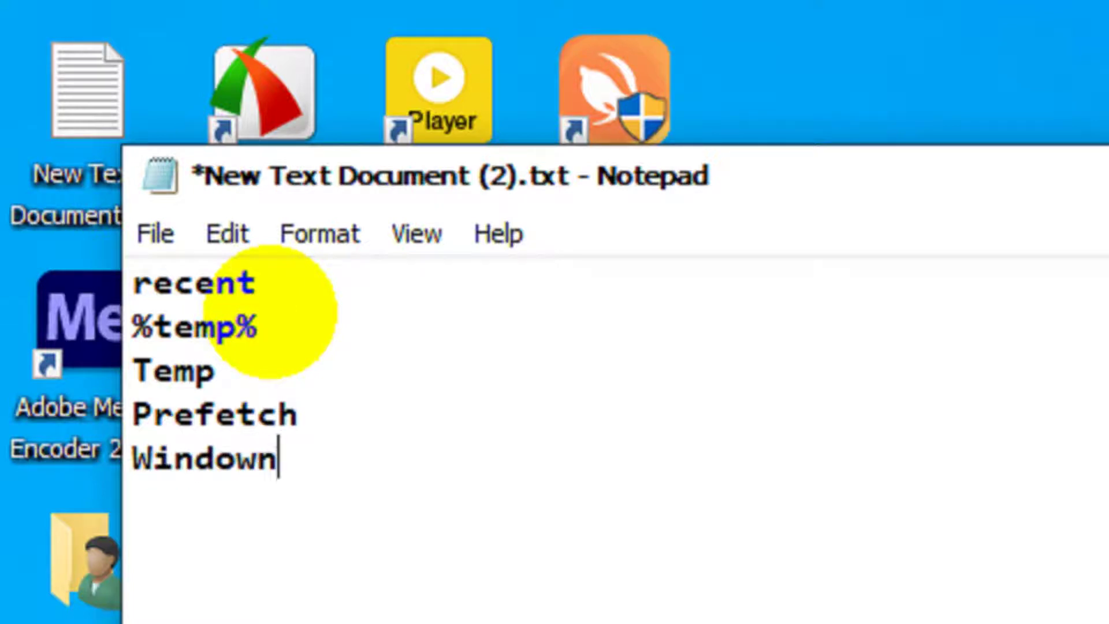
key("BackSpace")
type("s ")
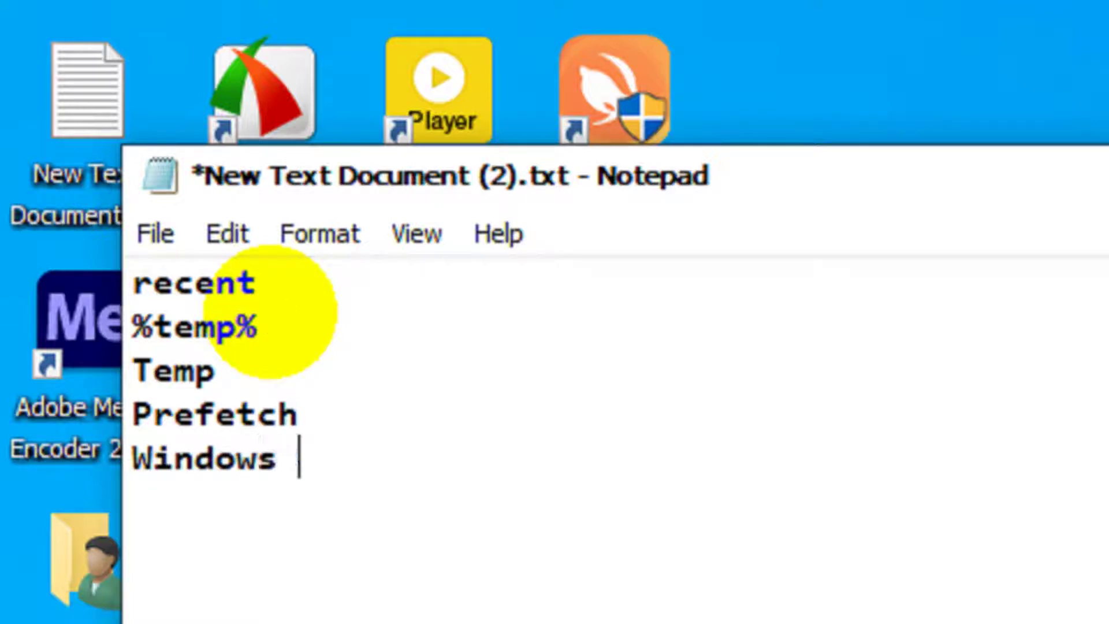
type("Log")
key("Return")
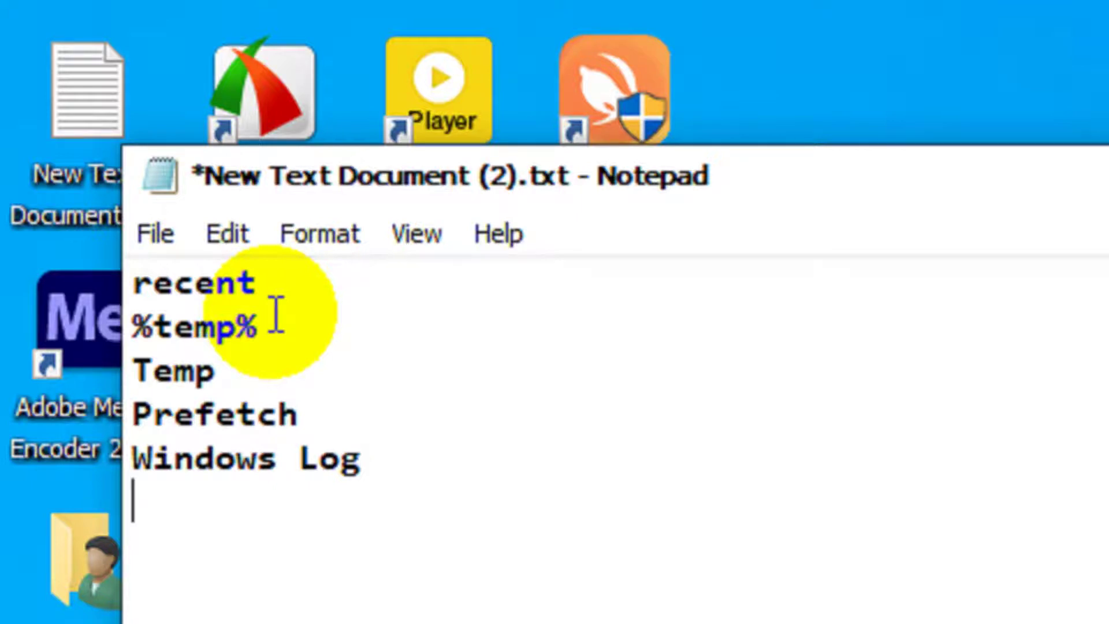
Enter CFA in capitals as the last line of the cleanup list.
type("F")
key("BackSpace")
type("Cfa")
key("BackSpace")
key("BackSpace")
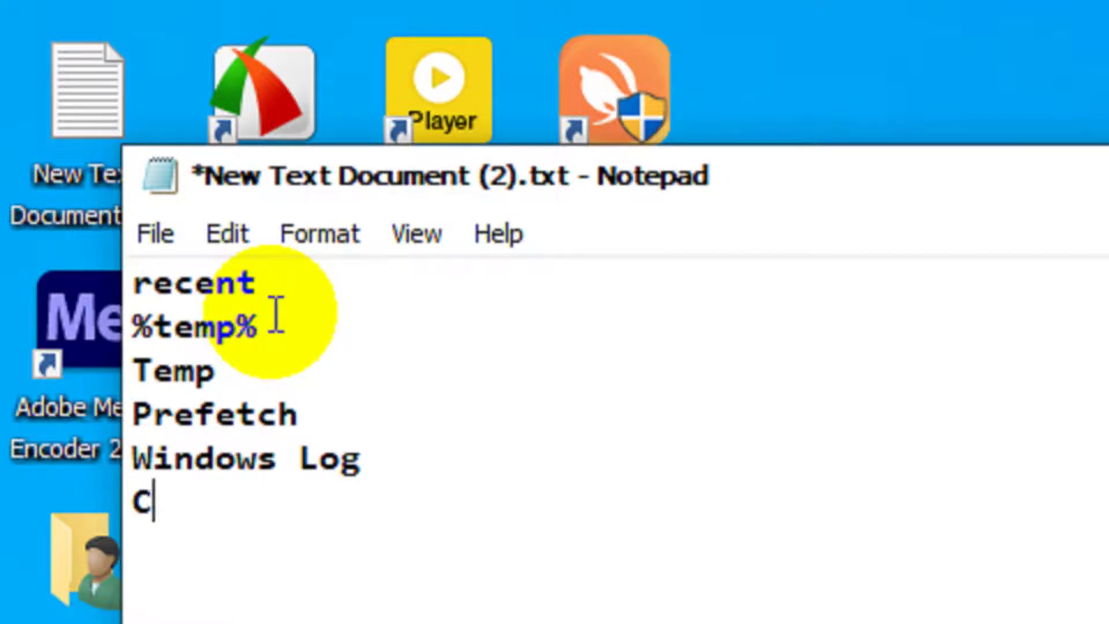
type("FA")
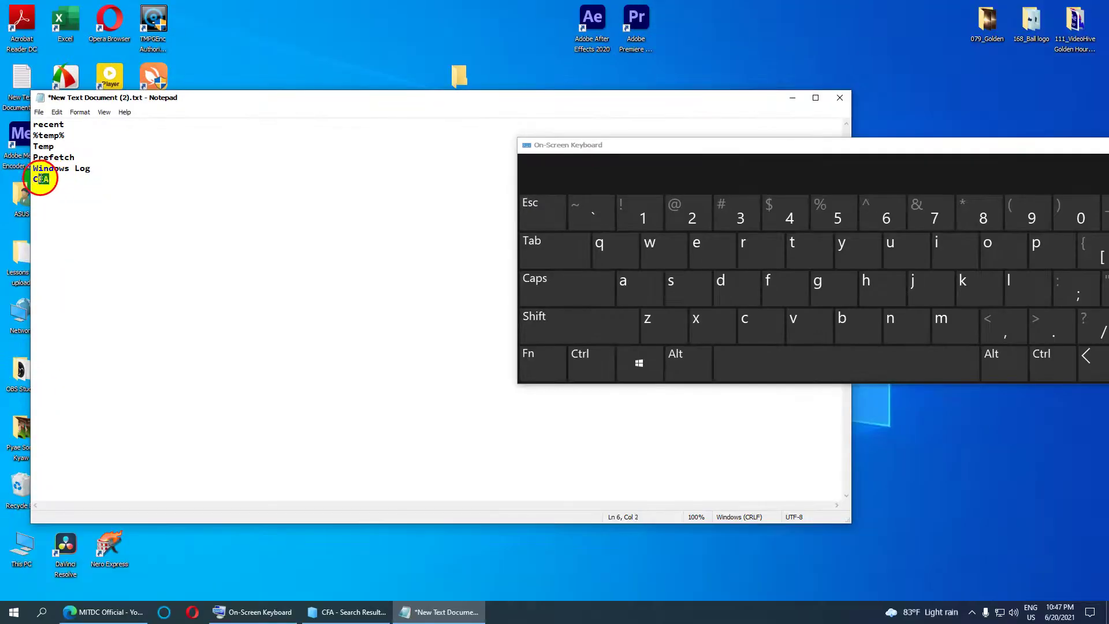
Highlight the CFA entry, and select the After Effects 2020 and Premiere Pro 2020 shortcuts on the desktop.
double_click(169, 465)
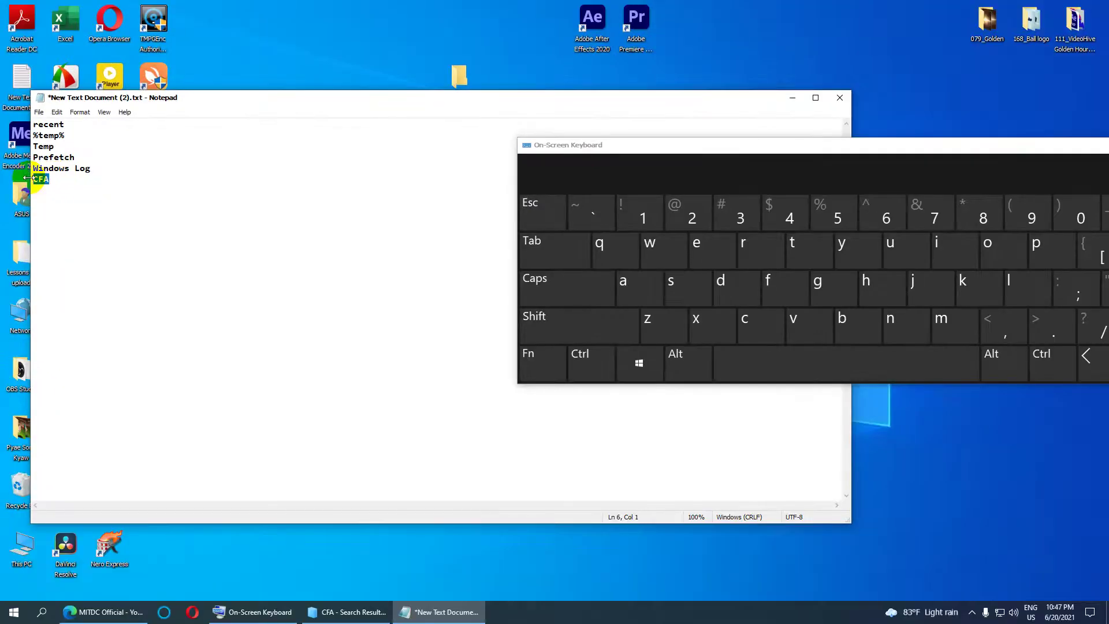
left_click(590, 23)
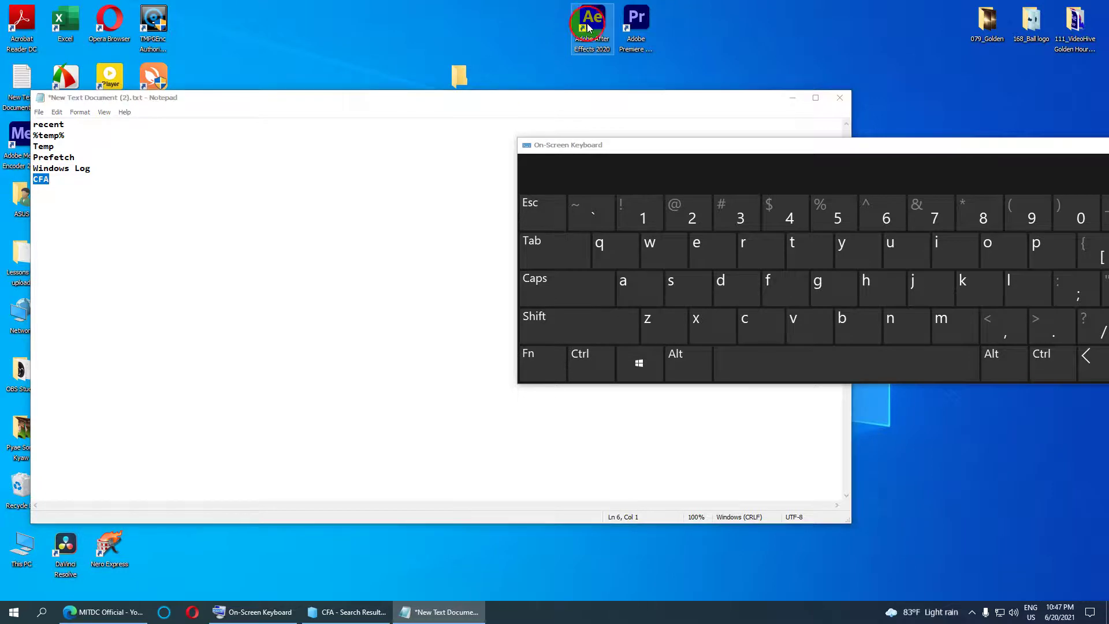
left_click(636, 29)
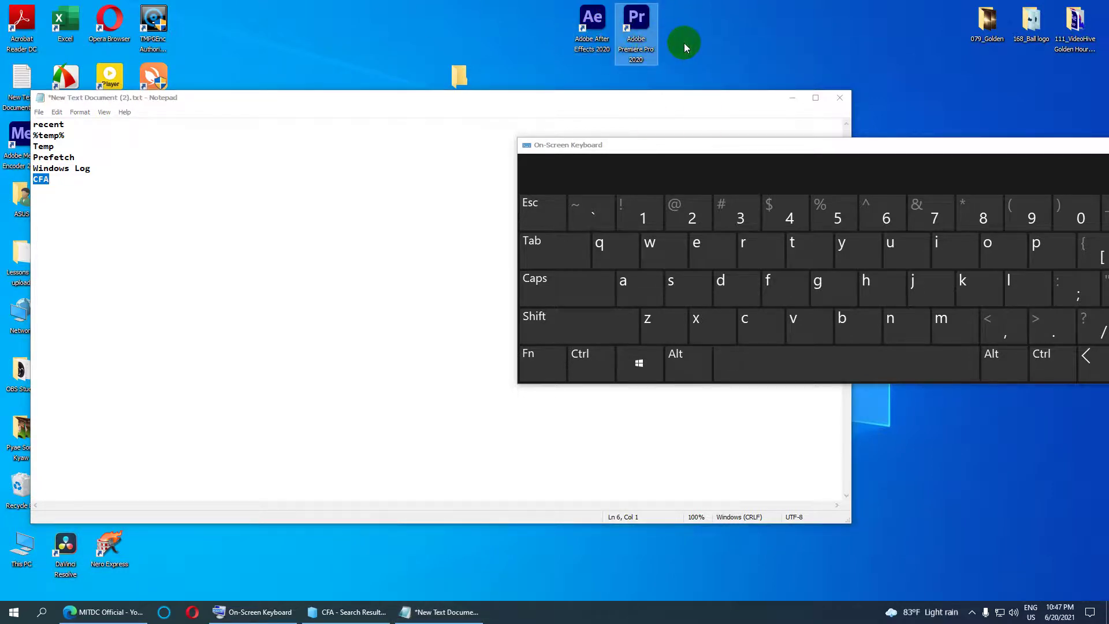
left_click_drag(611, 72, 663, 82)
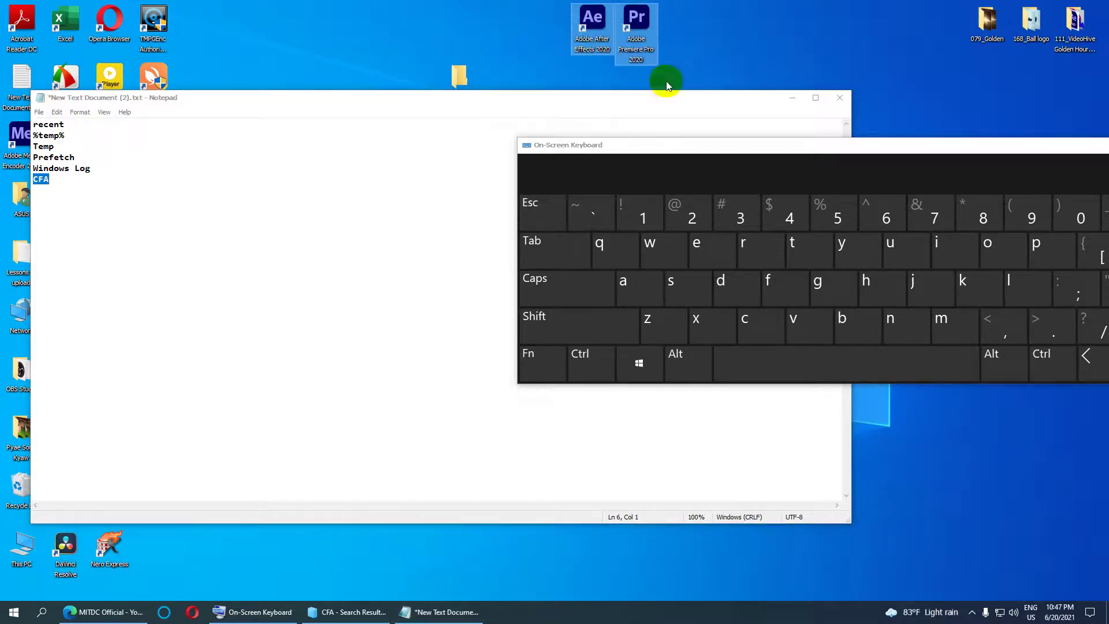
Review the cleanup entries in the note by highlighting them, ending with all lines from recent to CFA selected.
left_click(43, 168)
double_click(90, 168)
left_click_drag(94, 166, 34, 118)
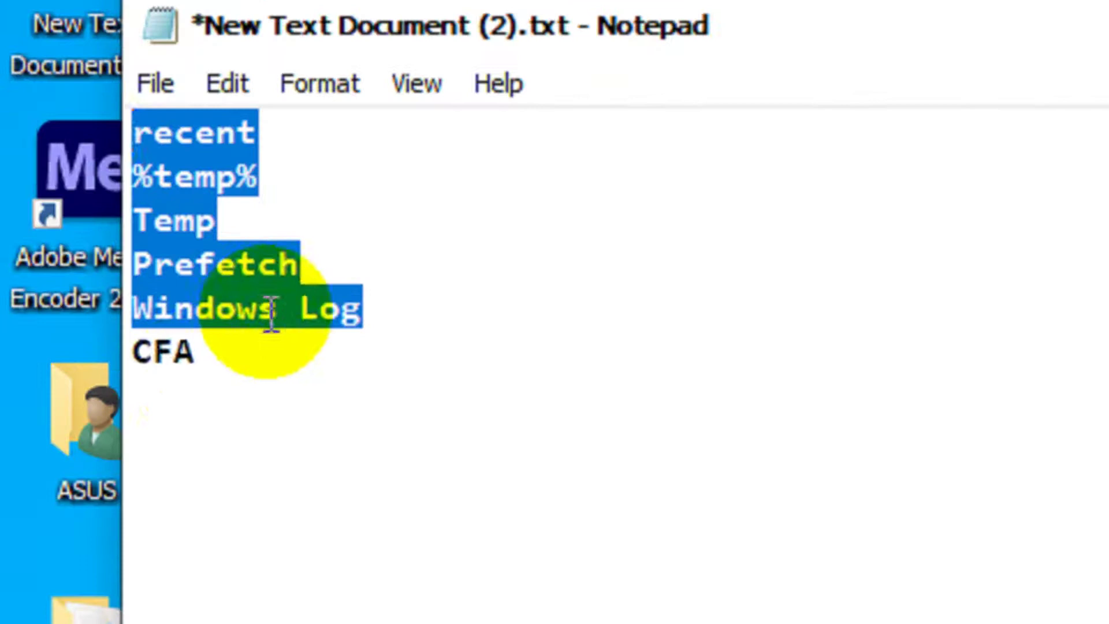
key("ctrl+a")
left_click(49, 180)
left_click_drag(191, 367, 139, 128)
left_click(155, 151)
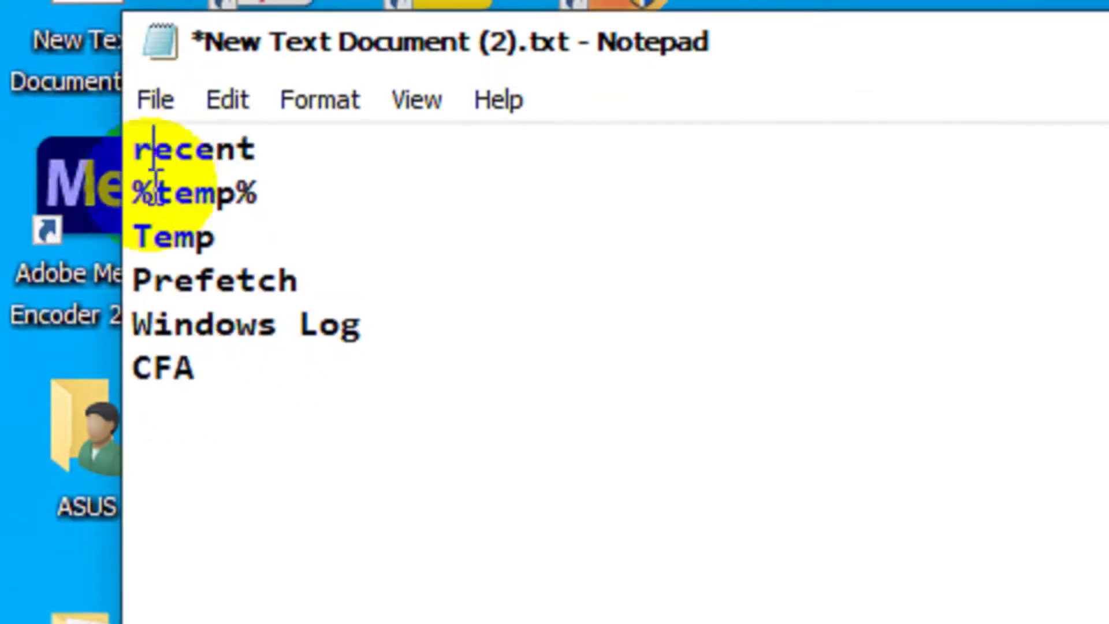
left_click(160, 237)
left_click(197, 369)
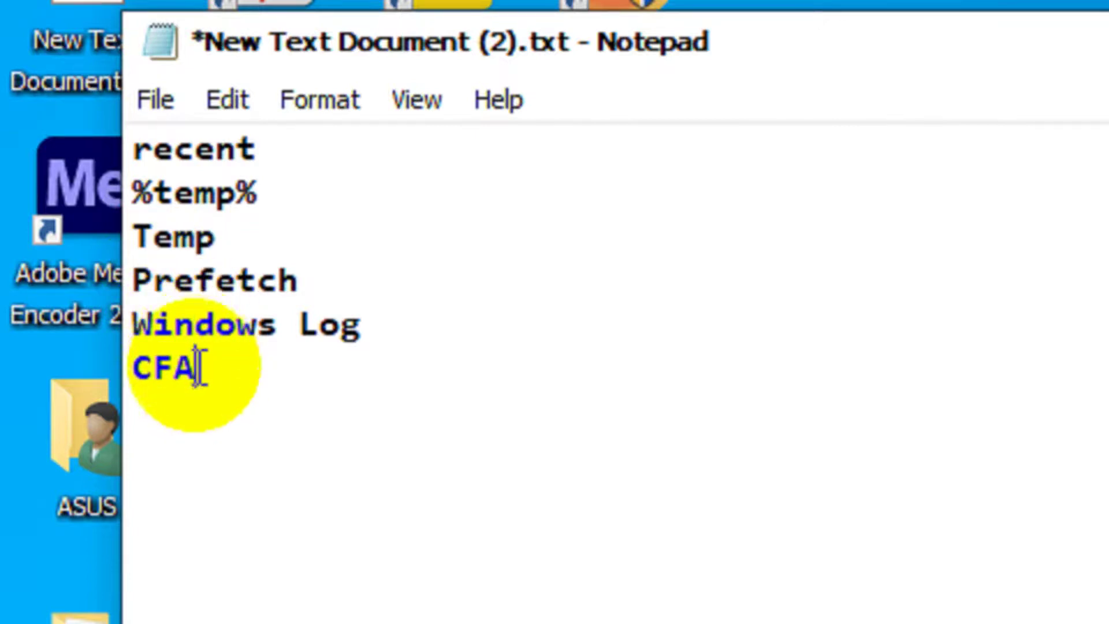
left_click_drag(186, 341, 216, 279)
left_click(263, 404)
left_click_drag(262, 404, 142, 155)
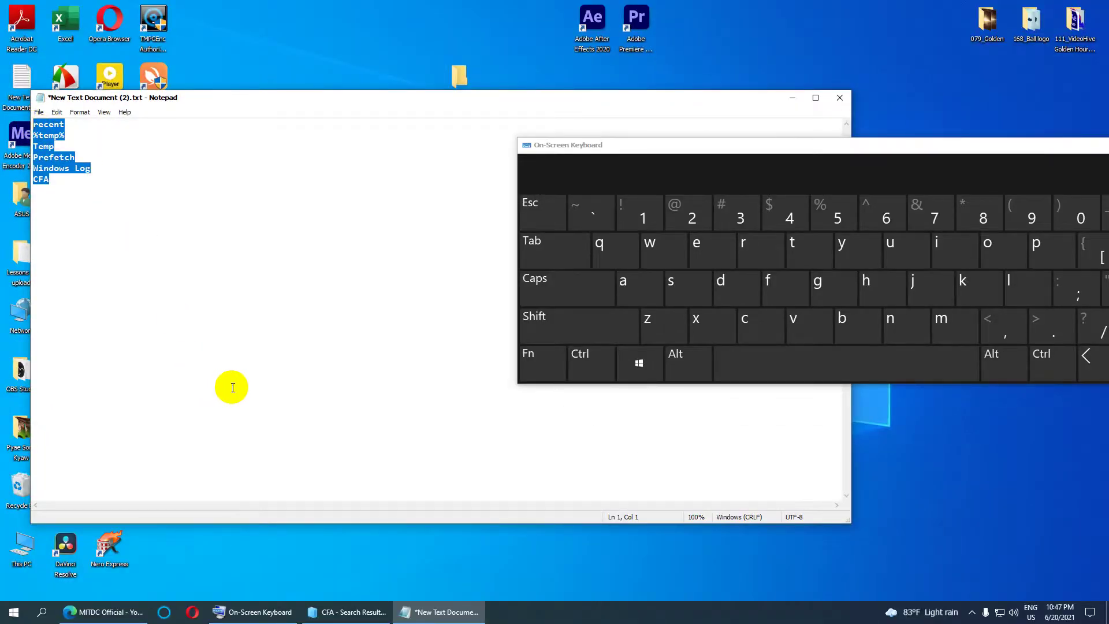
Minimize the On-Screen Keyboard and the Notepad window to clear the desktop.
left_click_drag(974, 148, 632, 168)
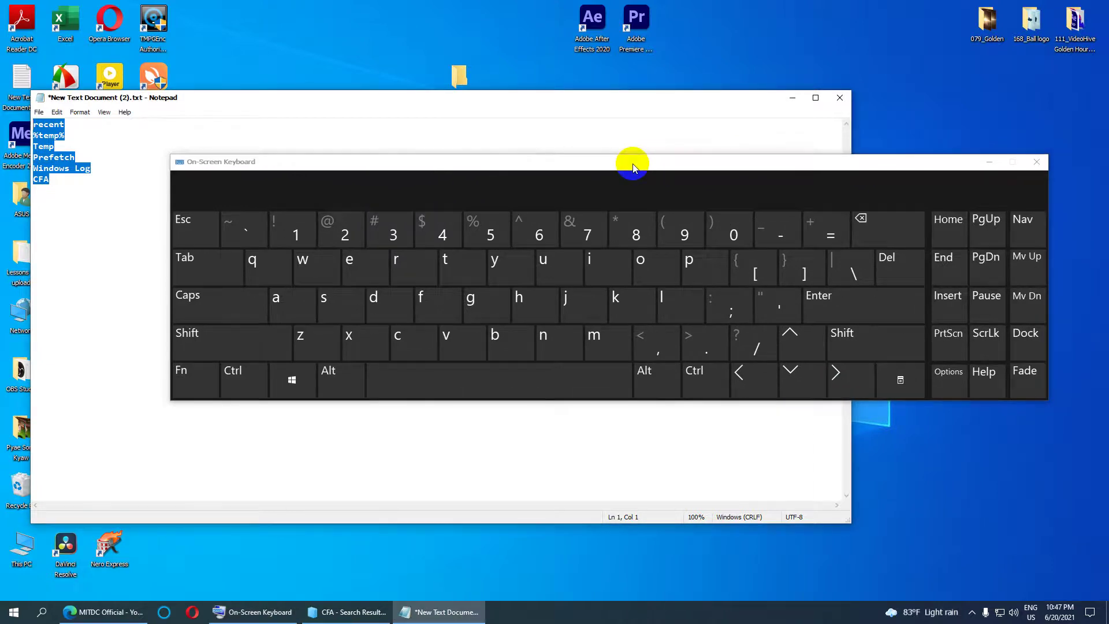
left_click(987, 163)
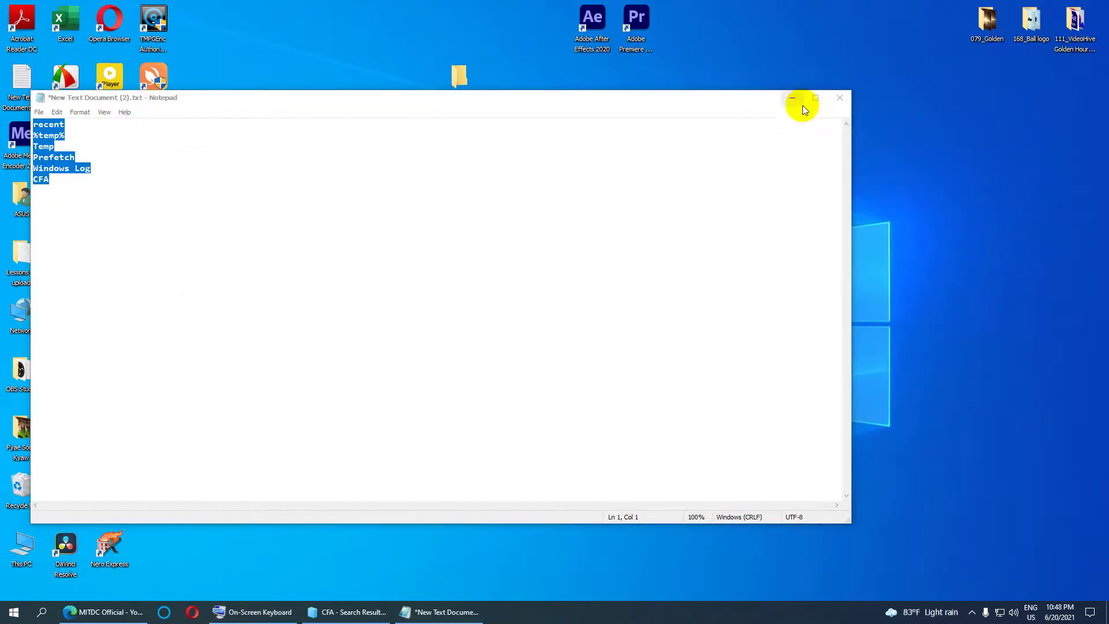
left_click(803, 105)
Select the After Effects and Premiere Pro shortcuts on the desktop, and switch to the MITDC Official YouTube channel in Microsoft Edge.
left_click_drag(706, 148, 575, 41)
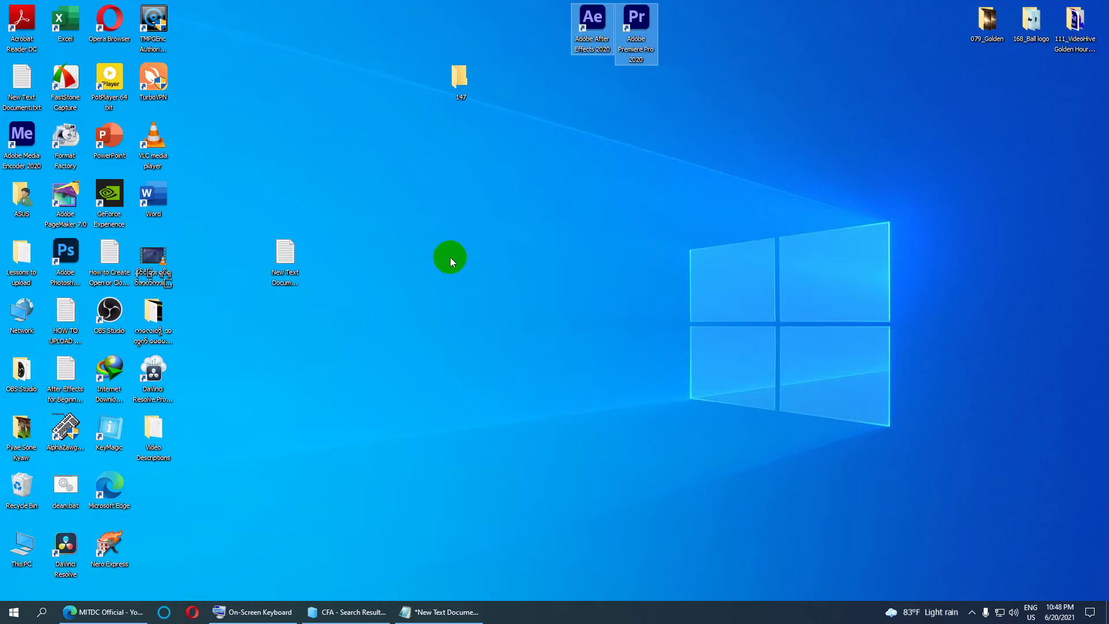
left_click_drag(290, 263, 332, 93)
left_click(101, 611)
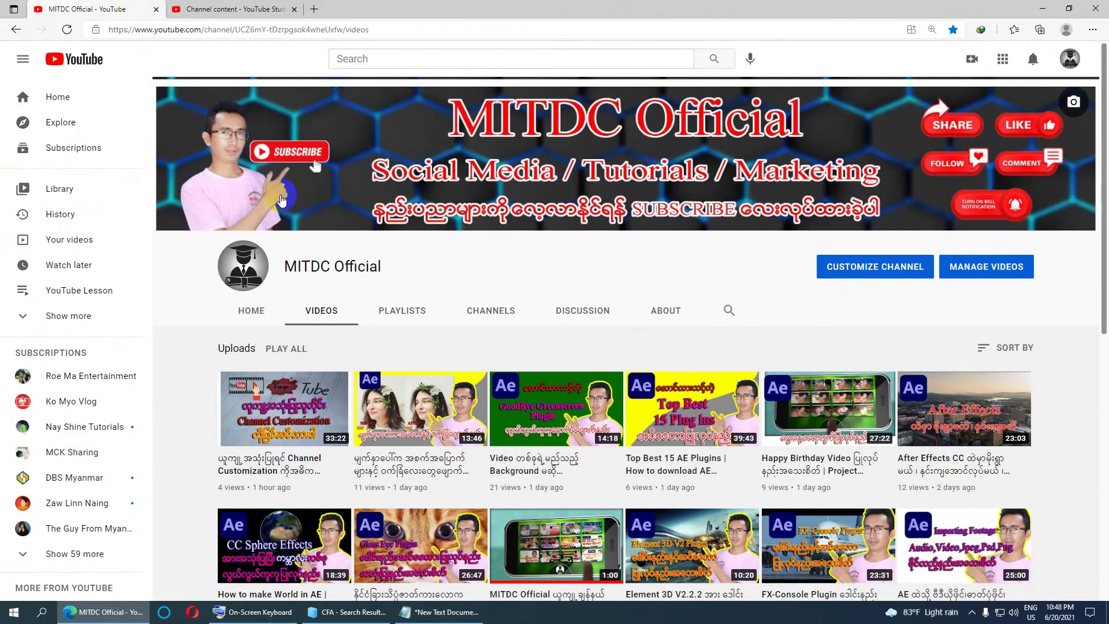